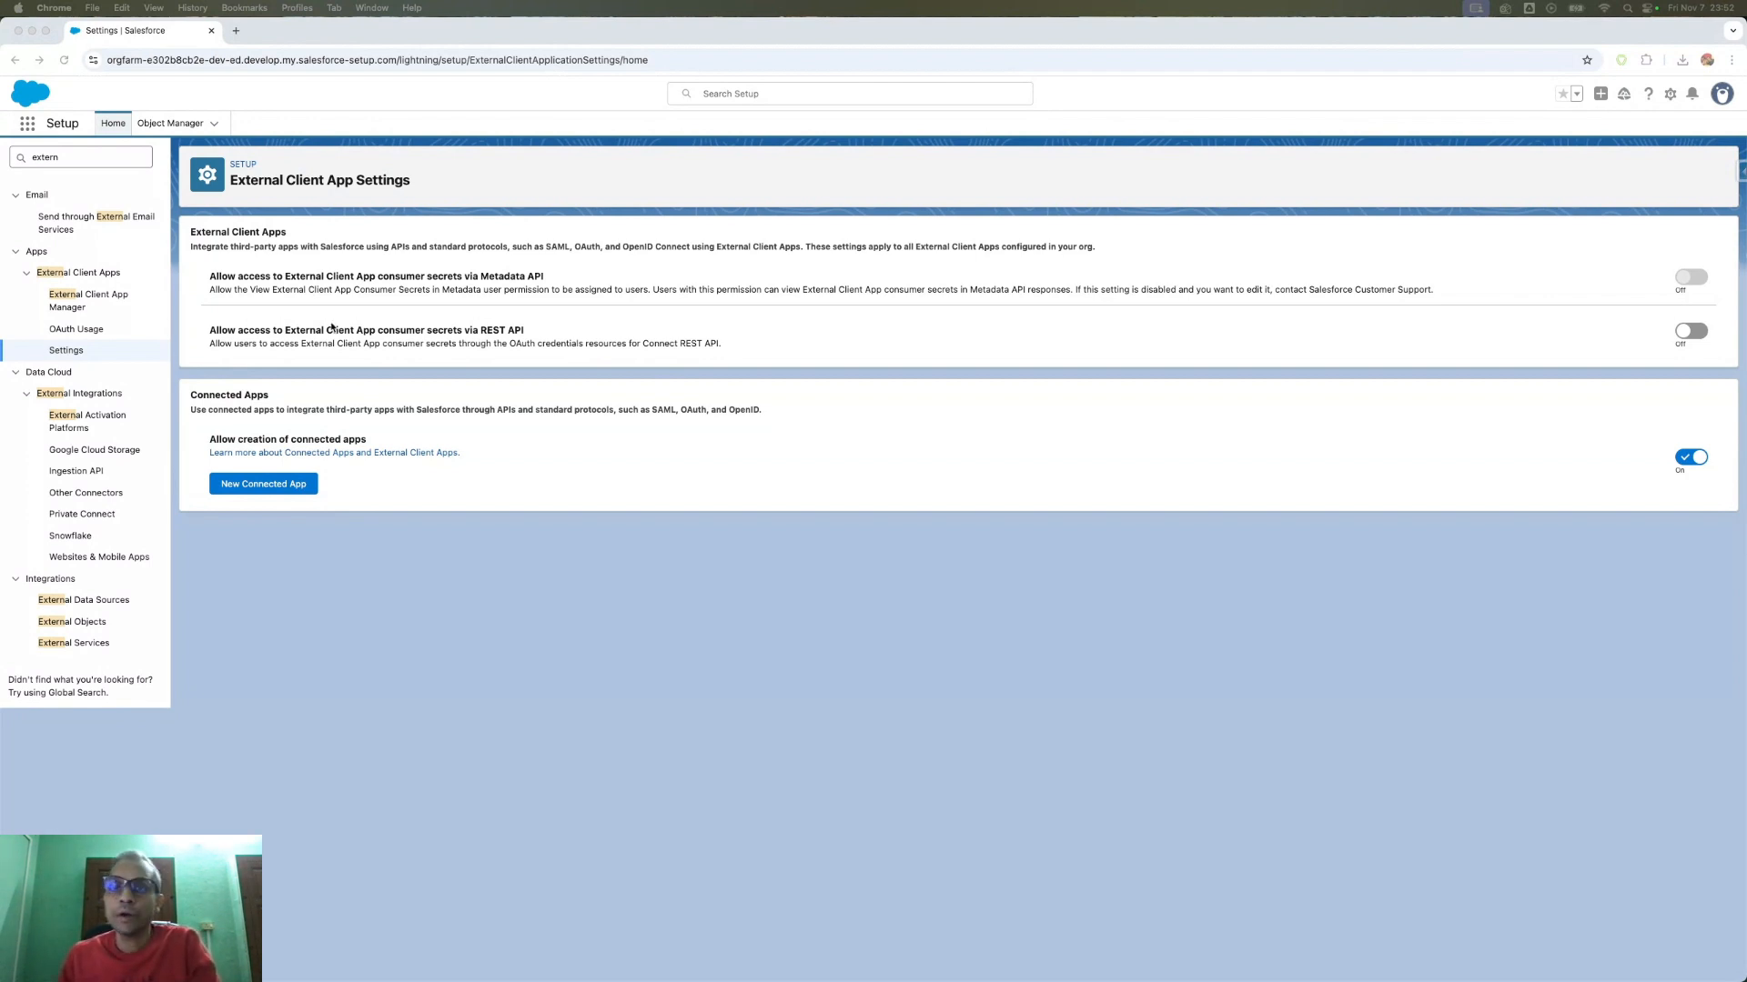
- Open External Client App Settings from a Quick Find search for 'extern' and start a New Connected App
left_click(296, 584)
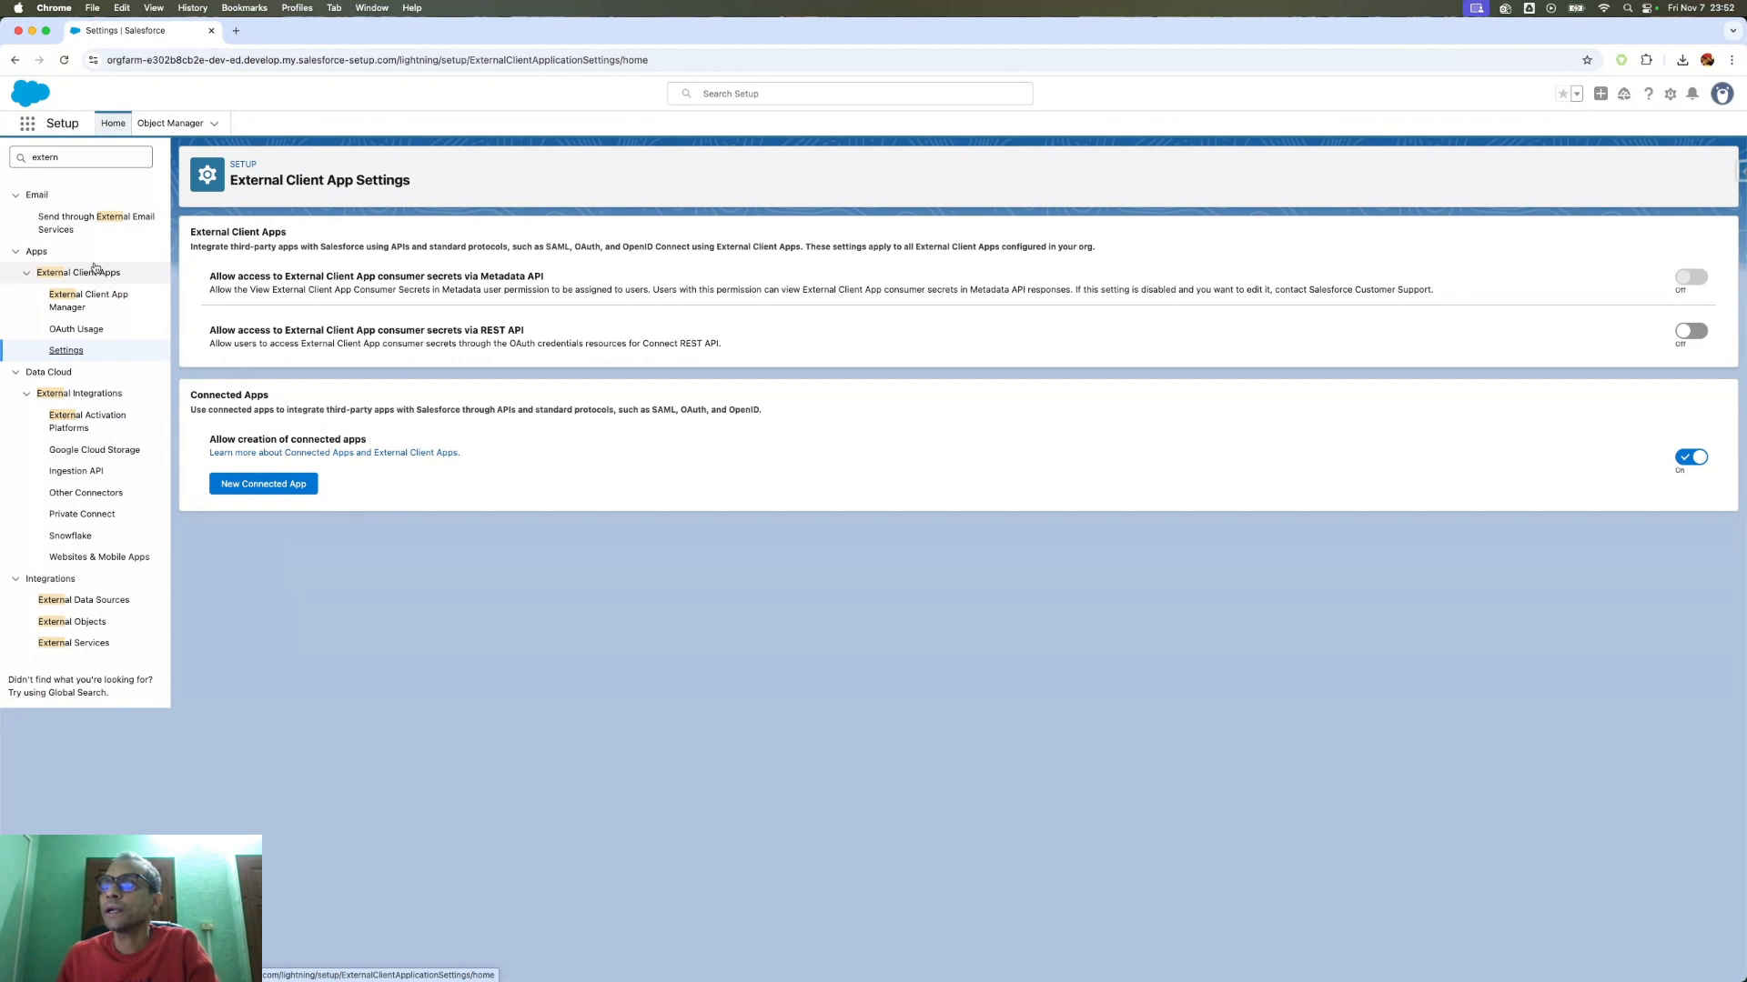
double_click(62, 157)
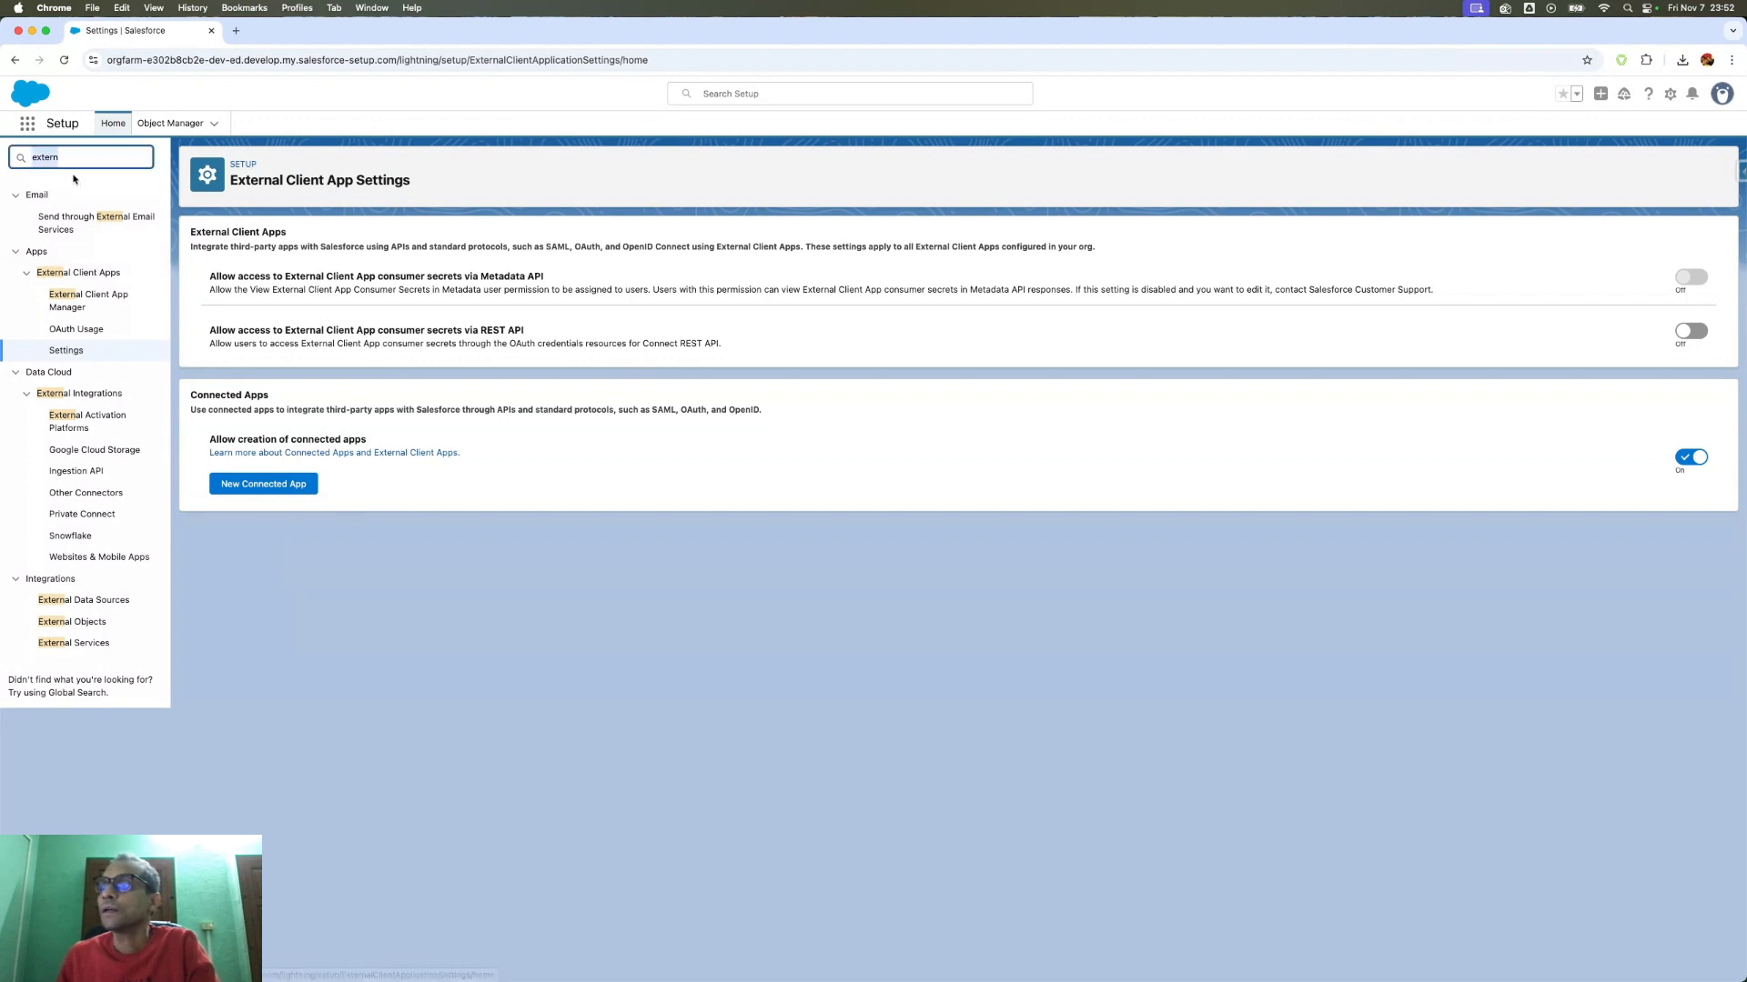
left_click(79, 355)
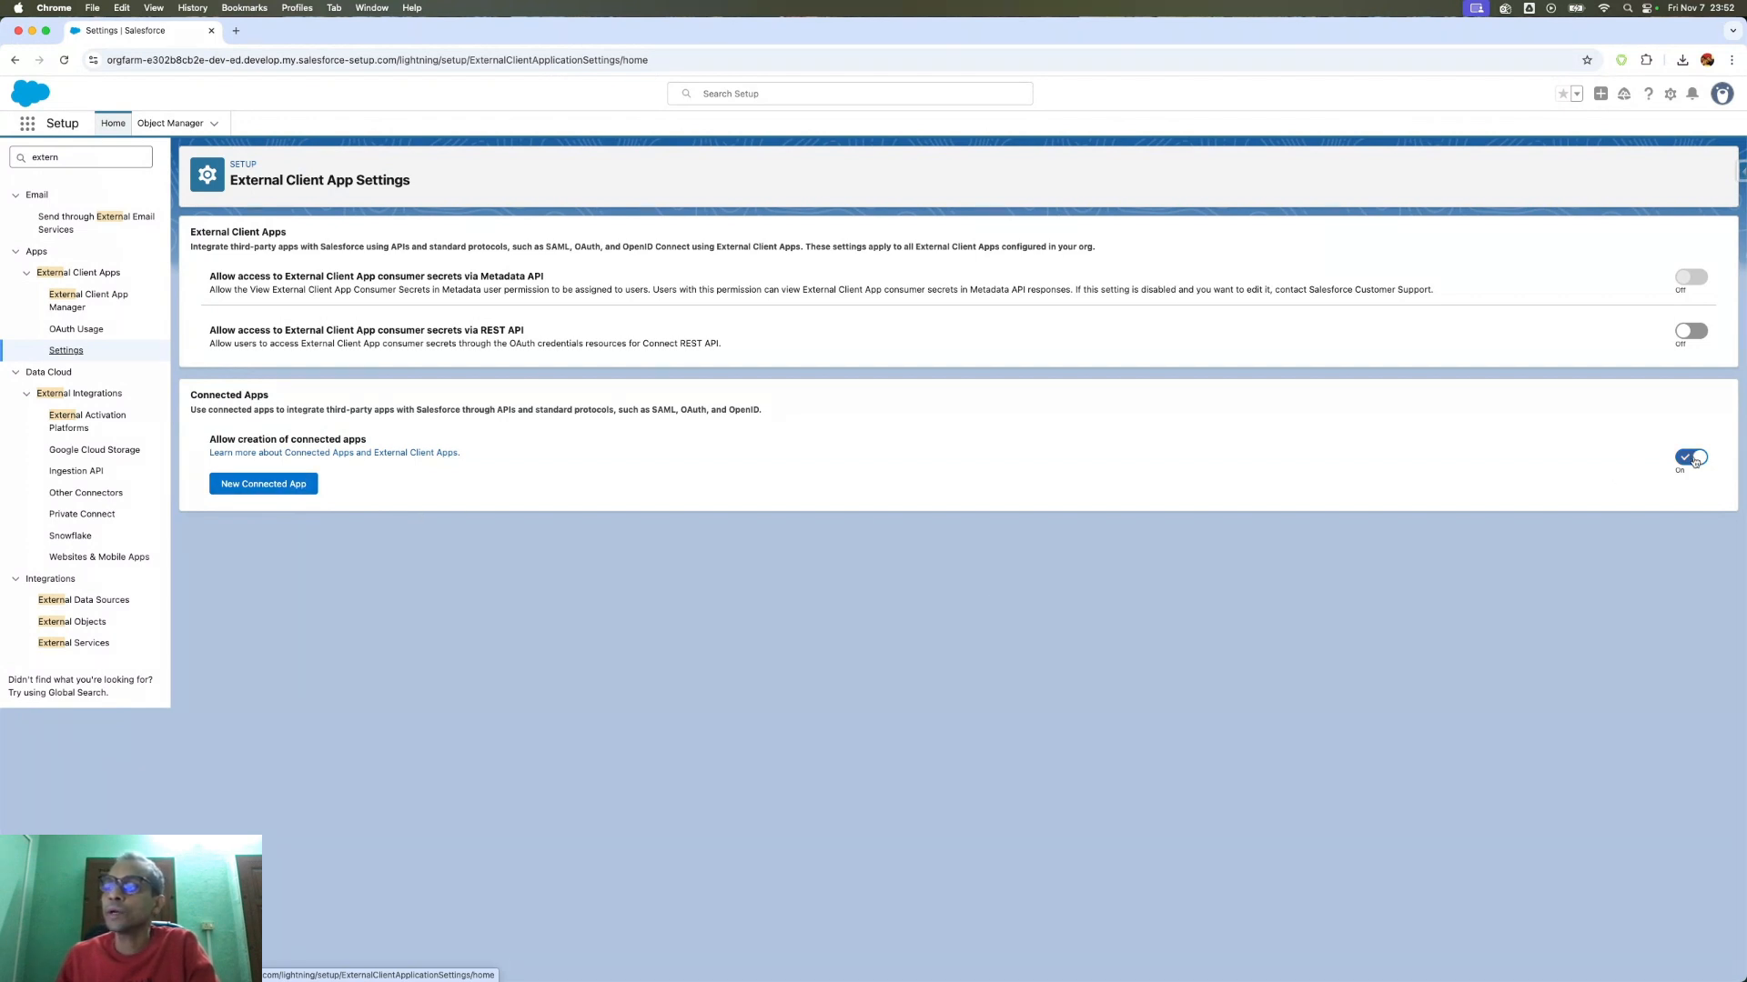
left_click(252, 493)
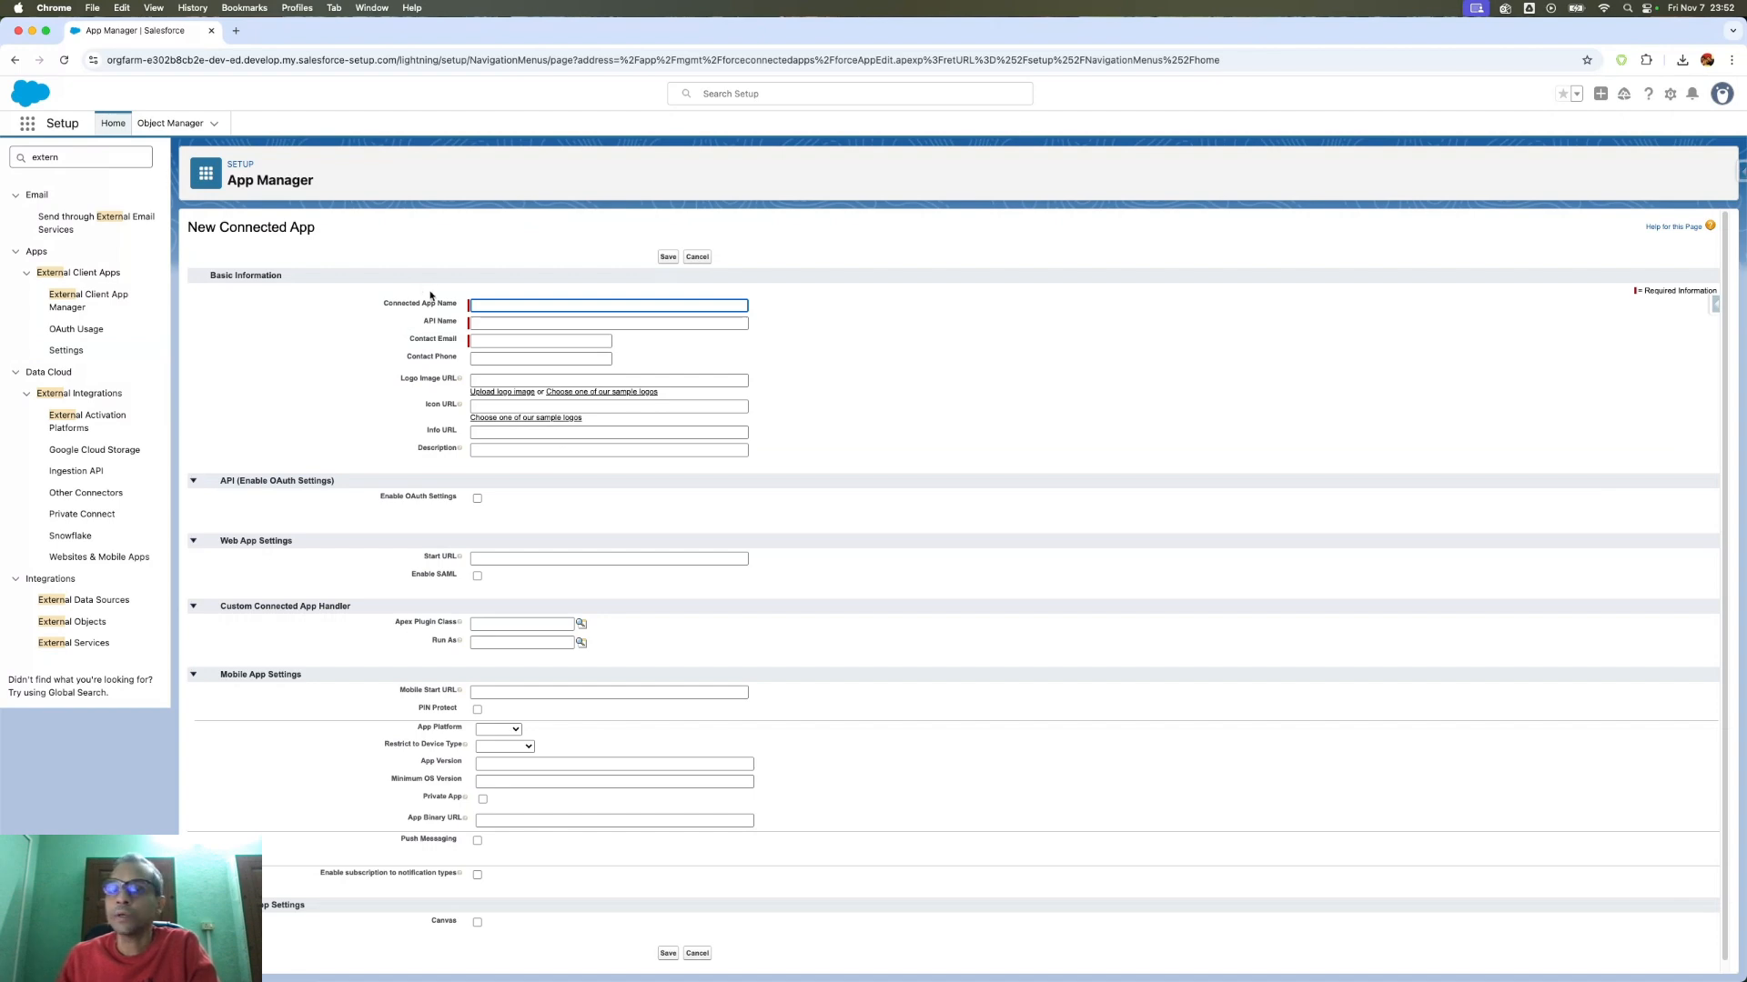
- Name the connected app PostmanApp, with API name PostmanApp, and enable OAuth Settings
left_click(494, 306)
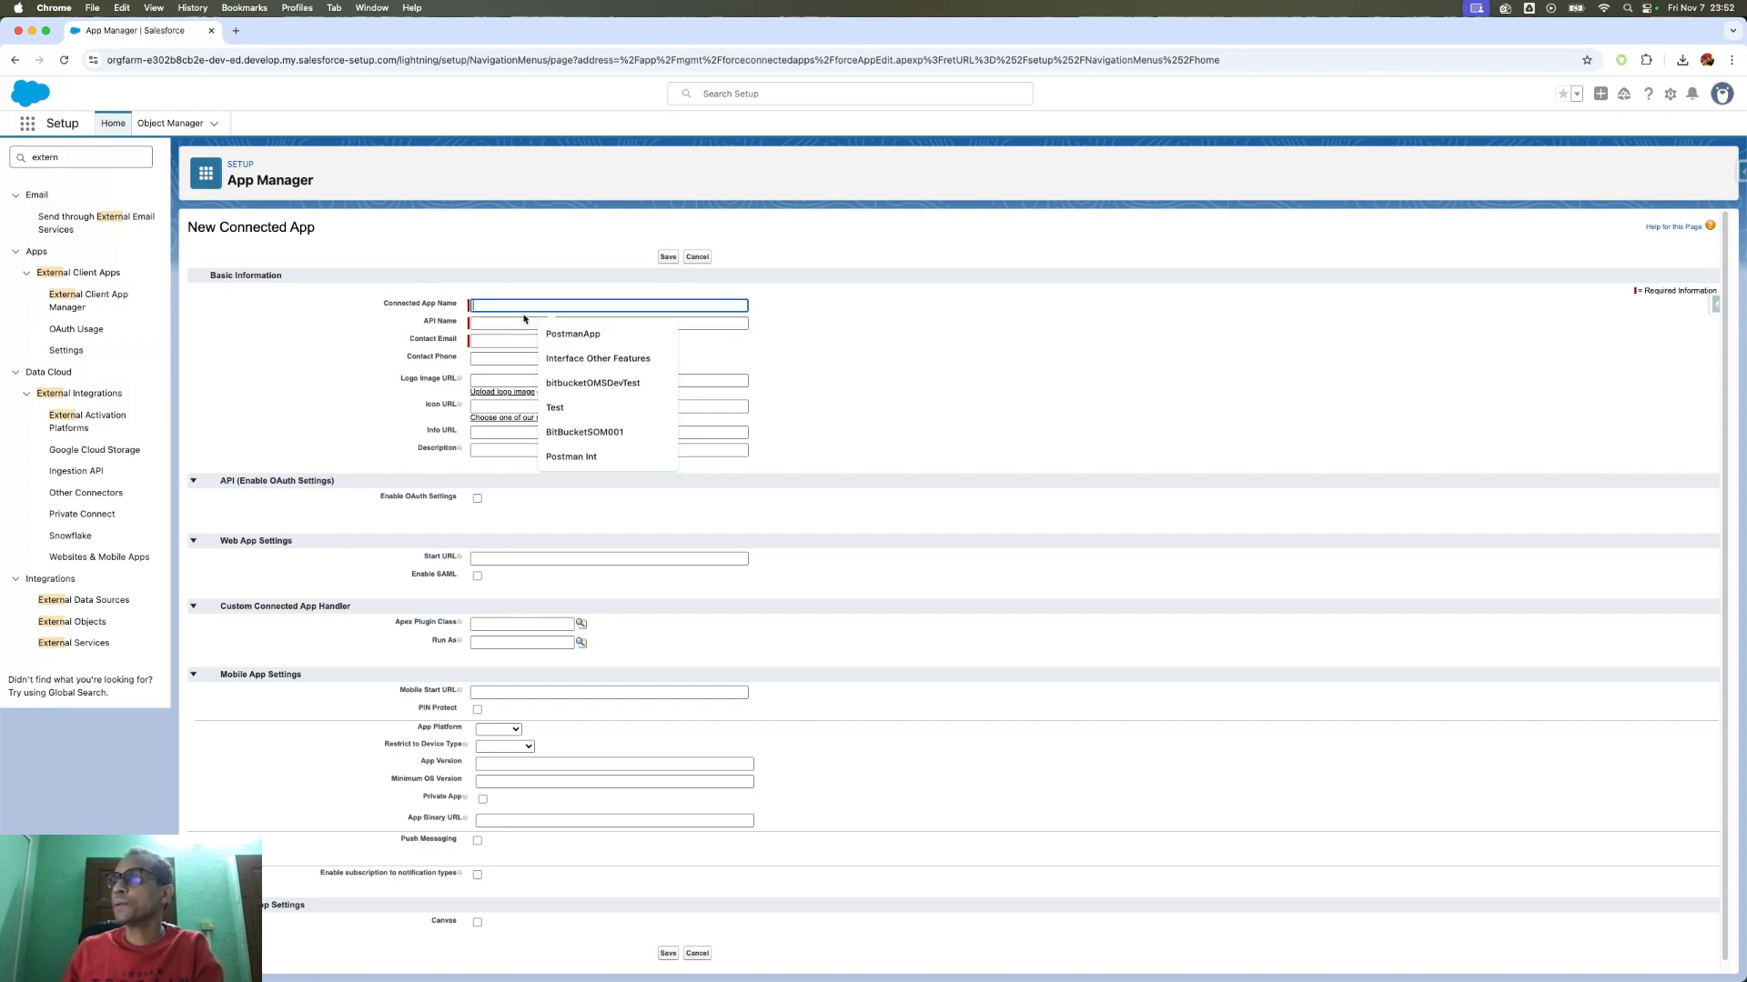
left_click(564, 336)
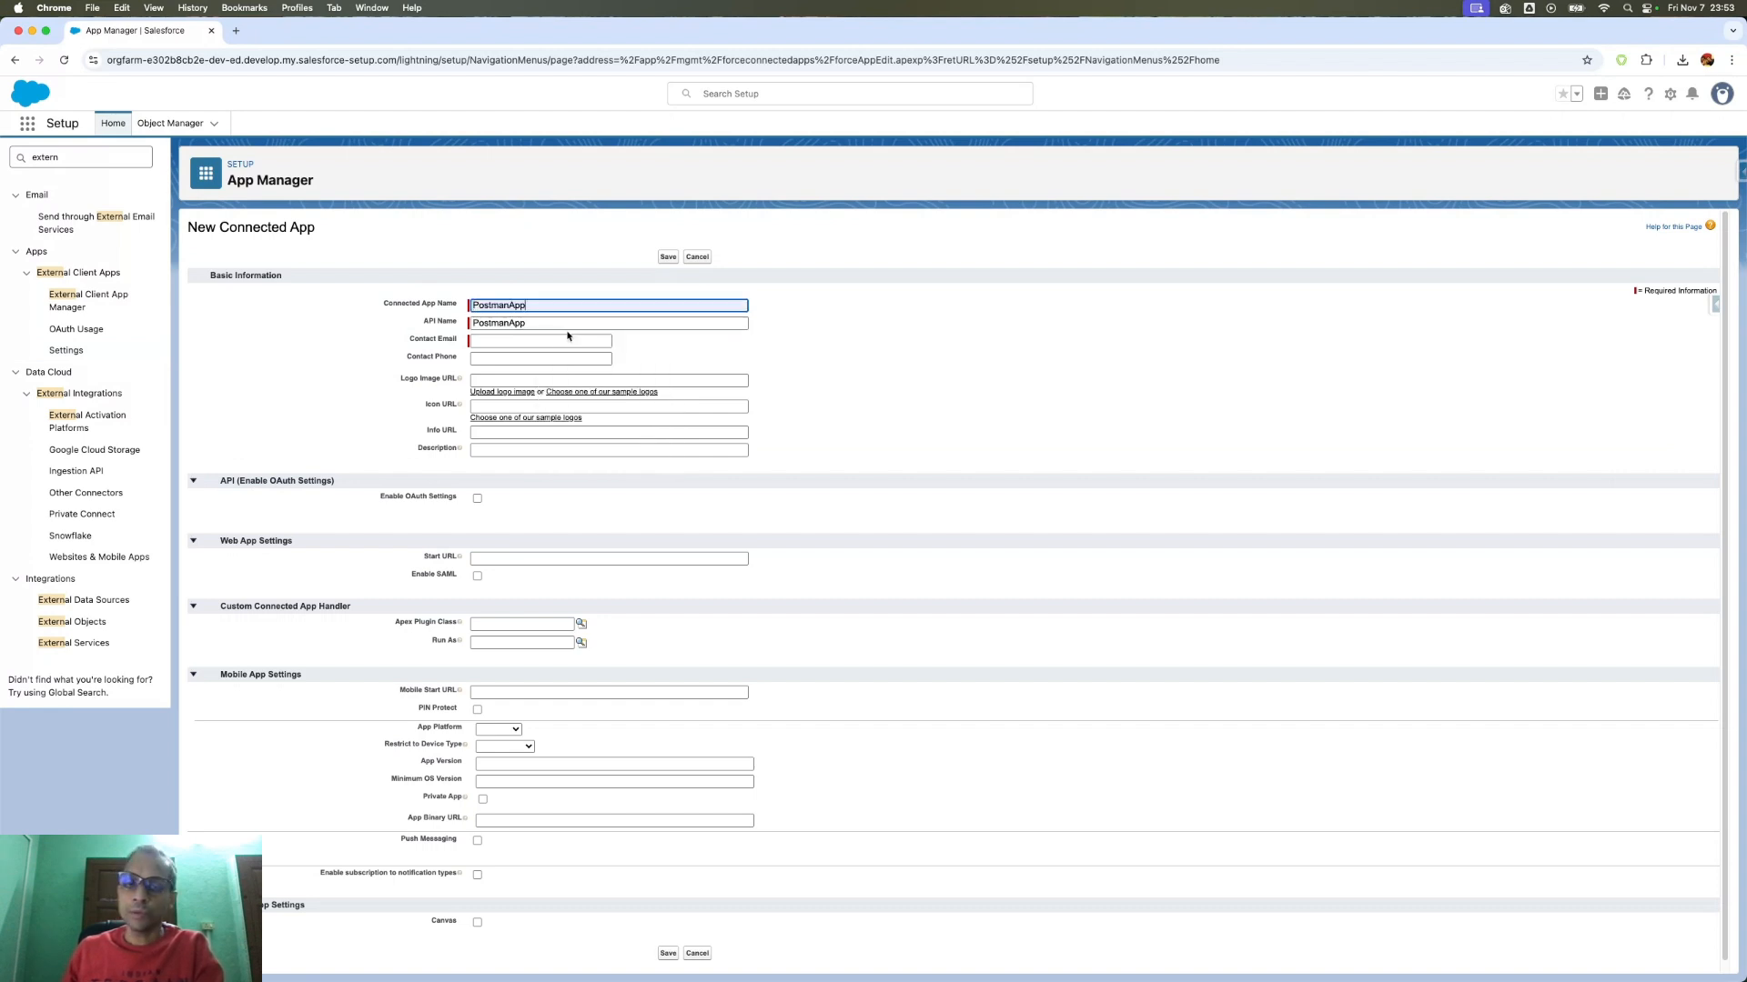
left_click(503, 342)
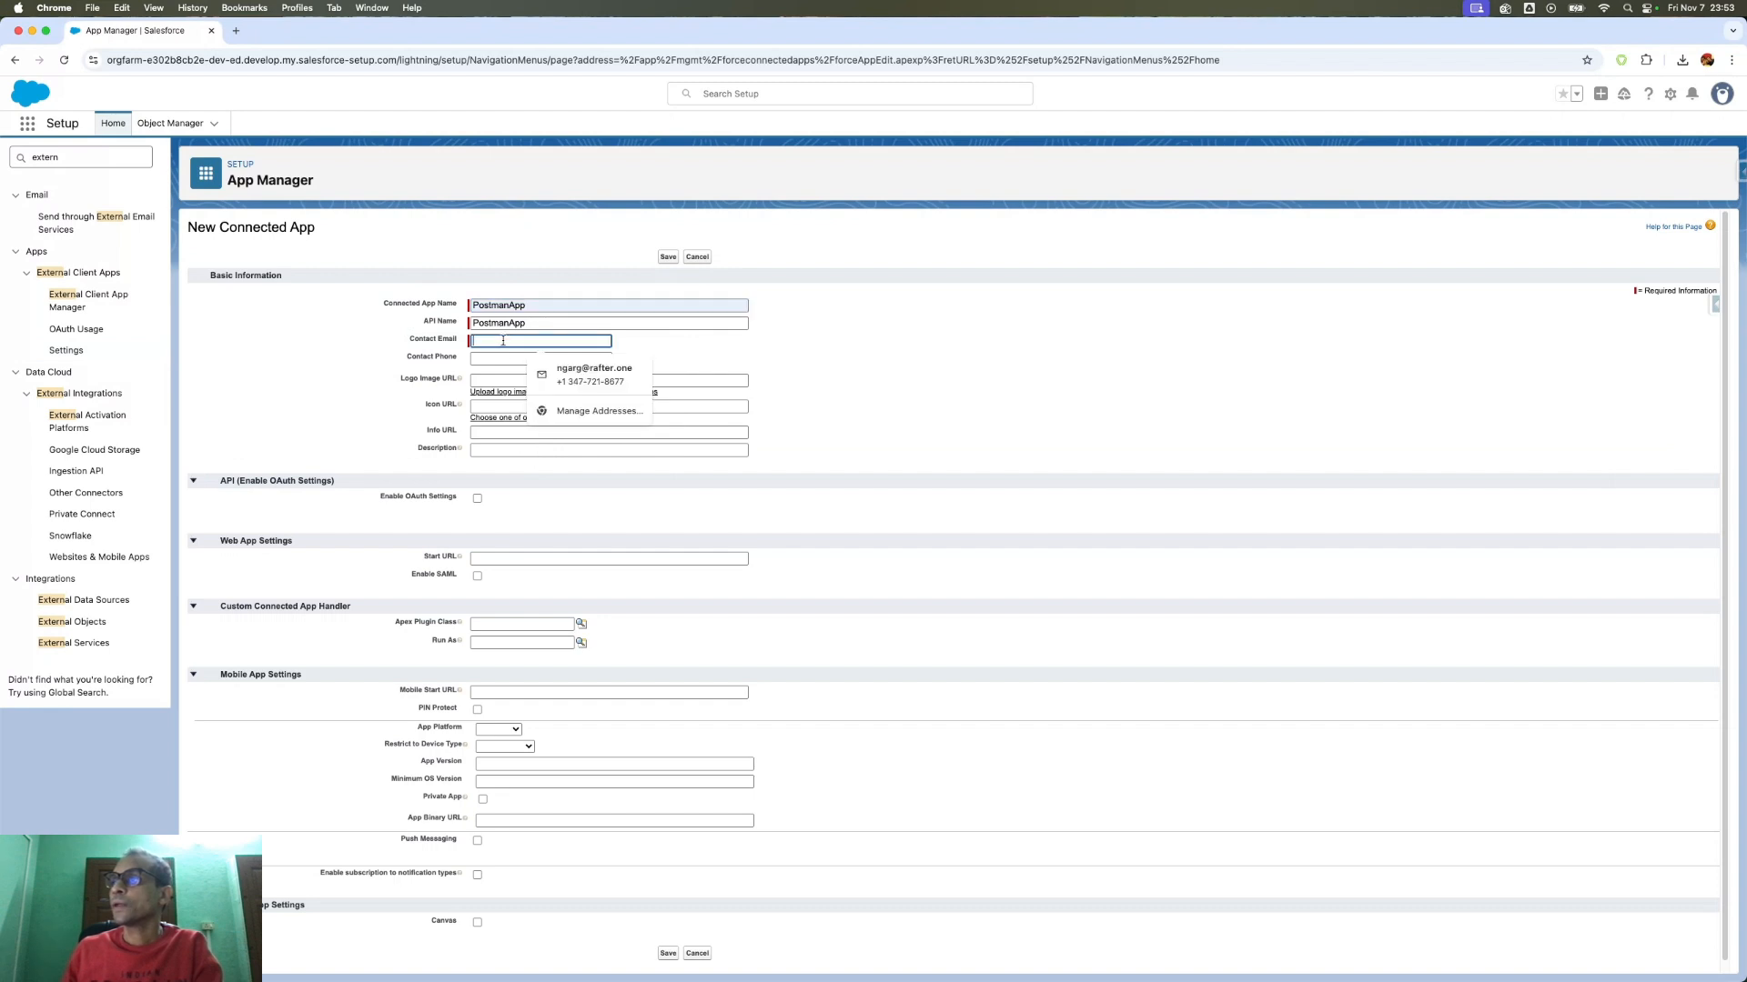
left_click(503, 412)
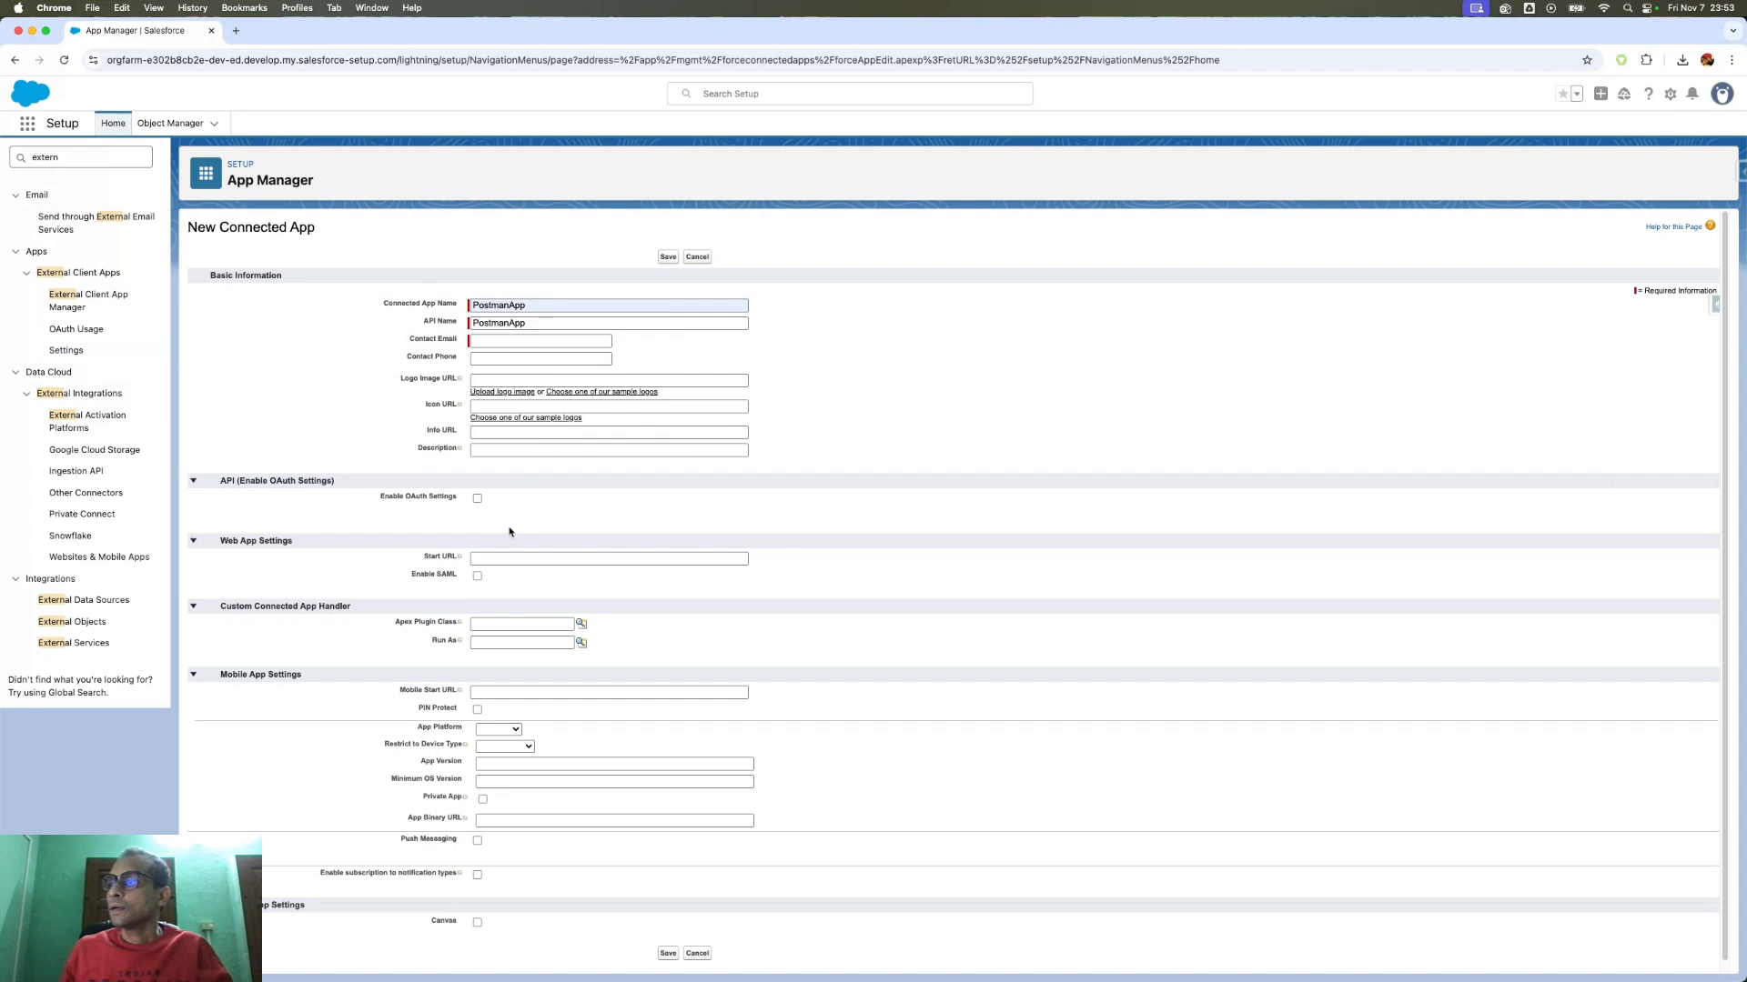
left_click(477, 499)
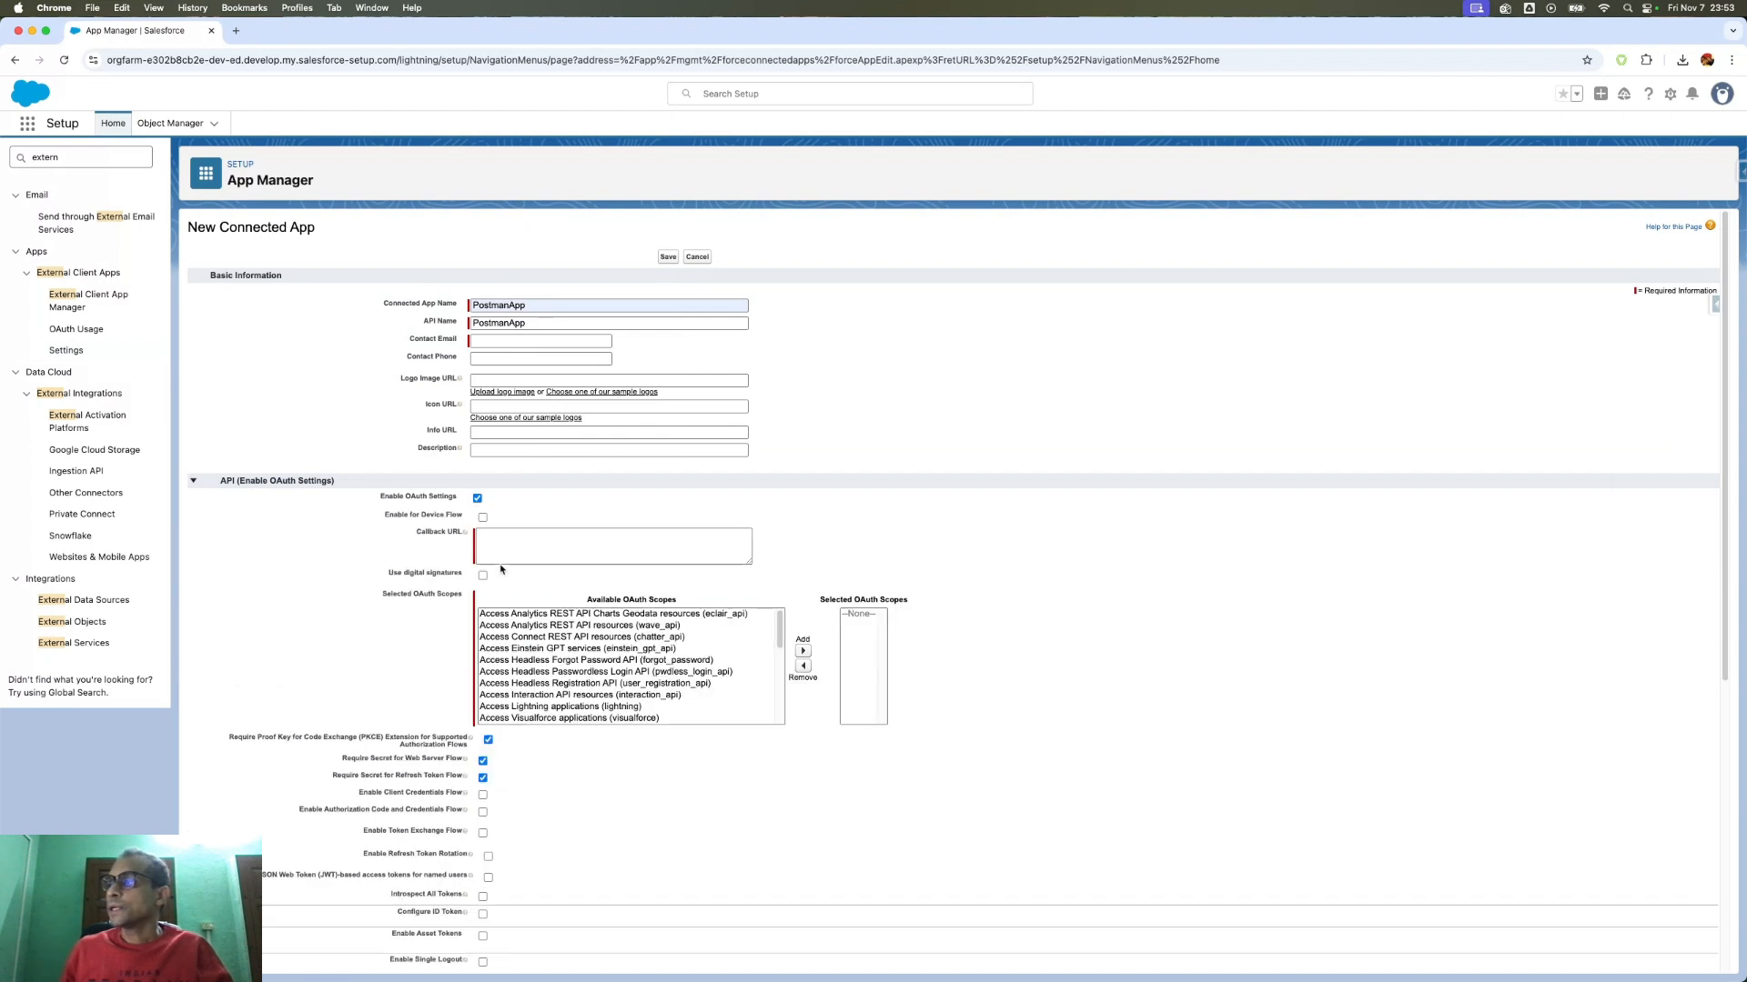
- Select the api, web and refresh_token/offline_access scopes in Available OAuth Scopes
scroll(514, 555, "down", 1)
scroll(651, 640, "down", 3)
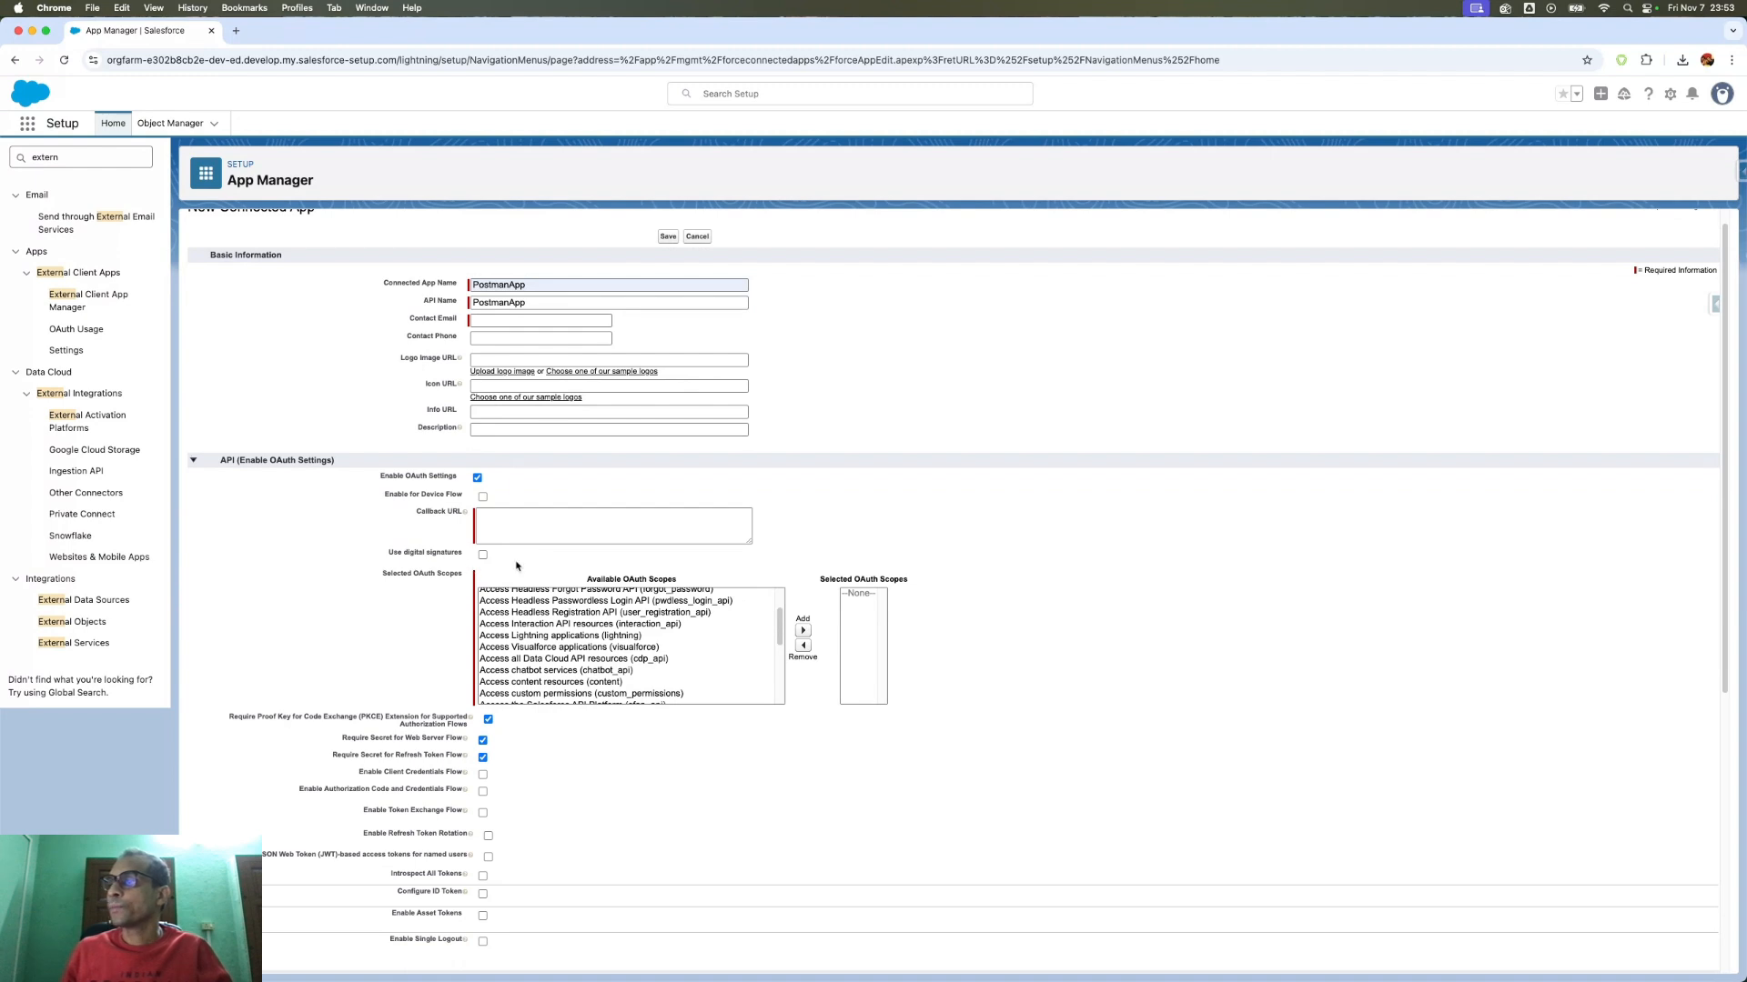
scroll(637, 582, "down", 6)
scroll(766, 596, "down", 1)
left_click_drag(780, 501, 781, 544)
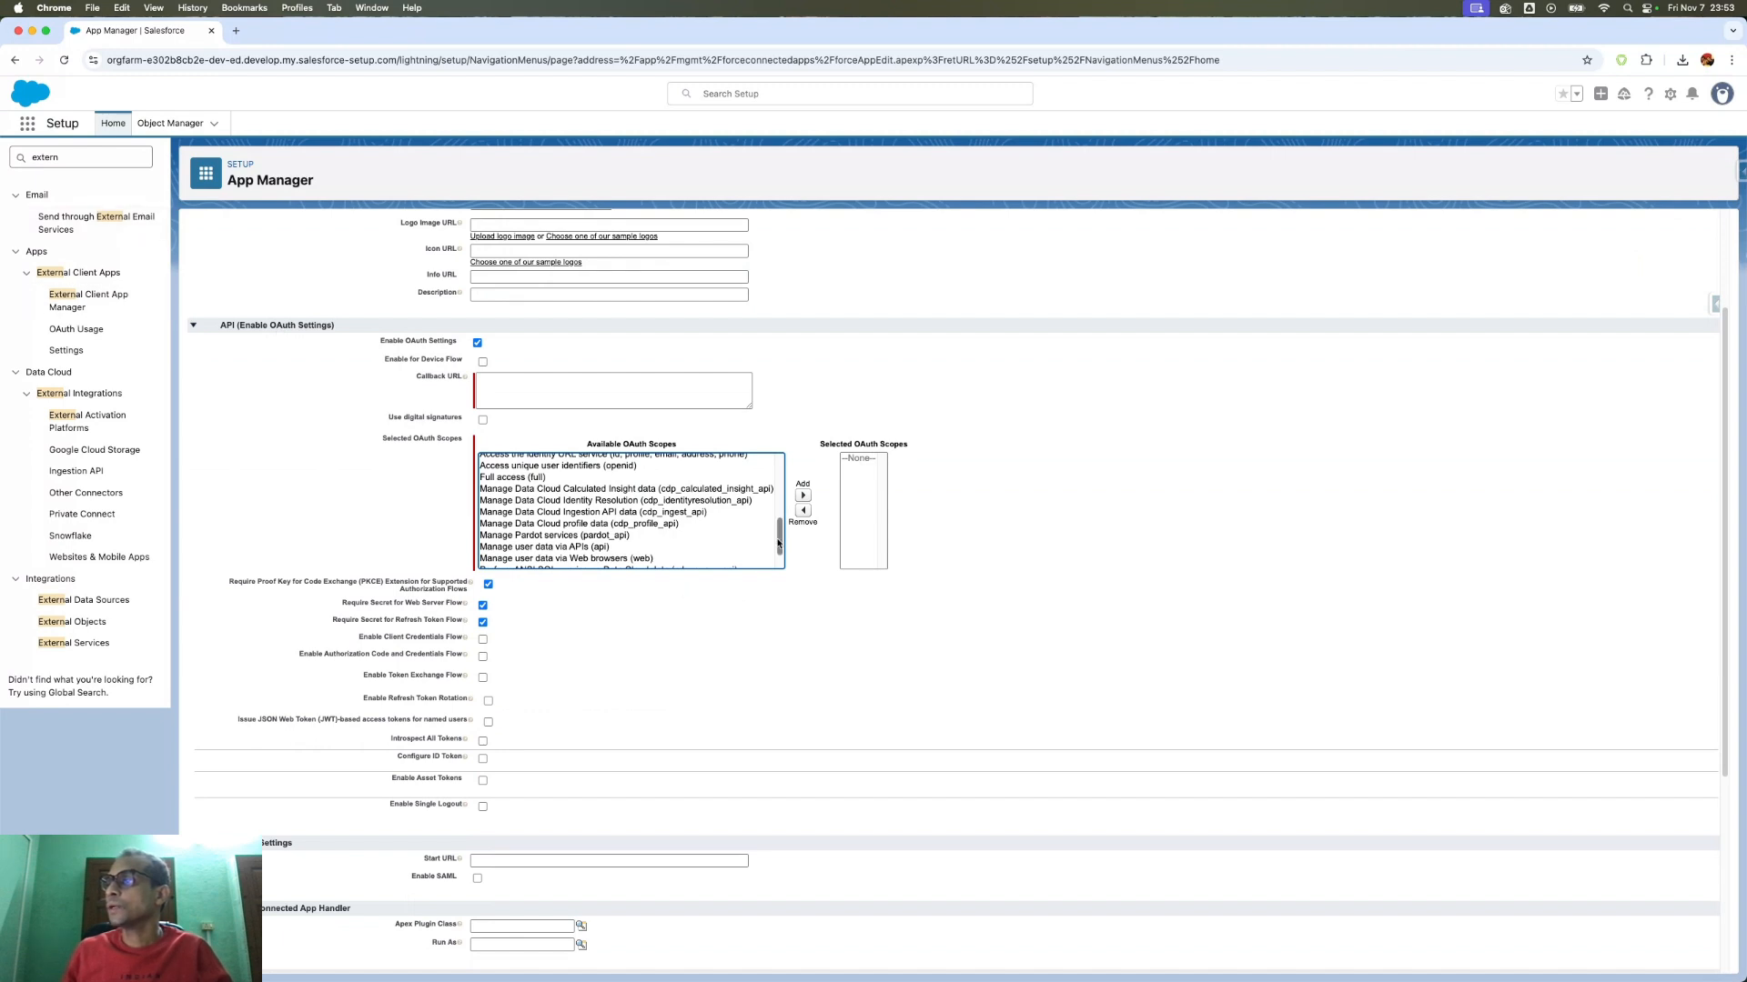
left_click_drag(778, 543, 779, 557)
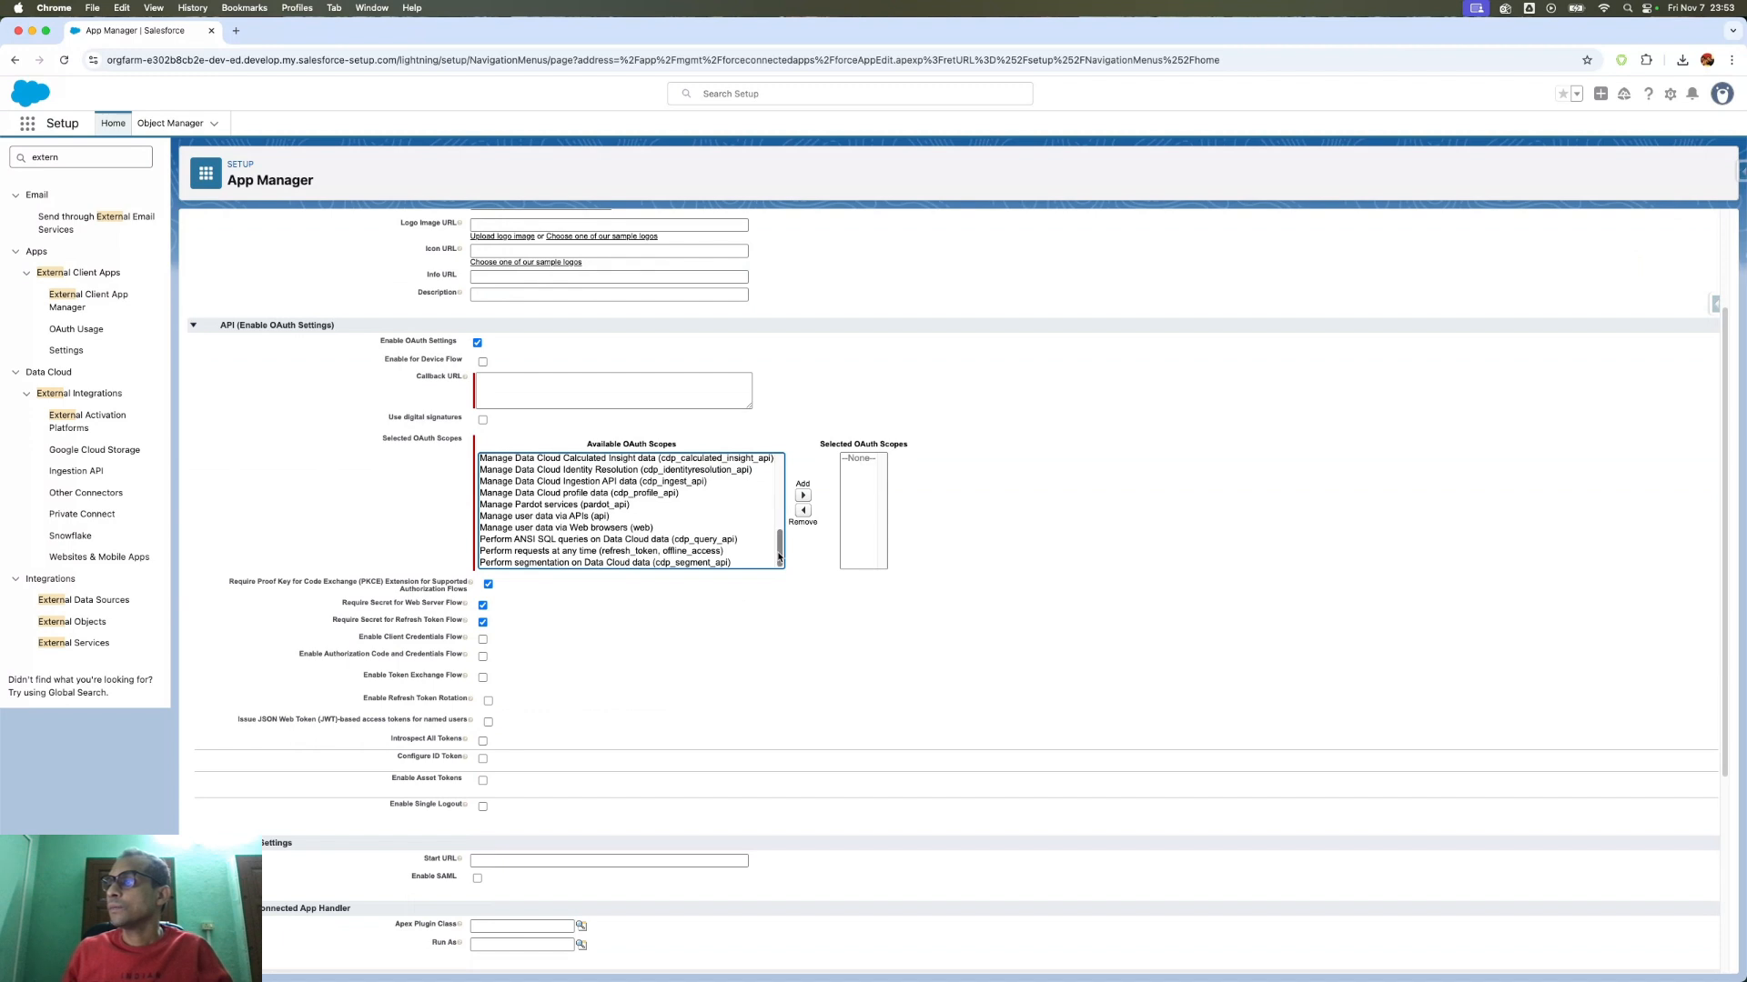
left_click(544, 517)
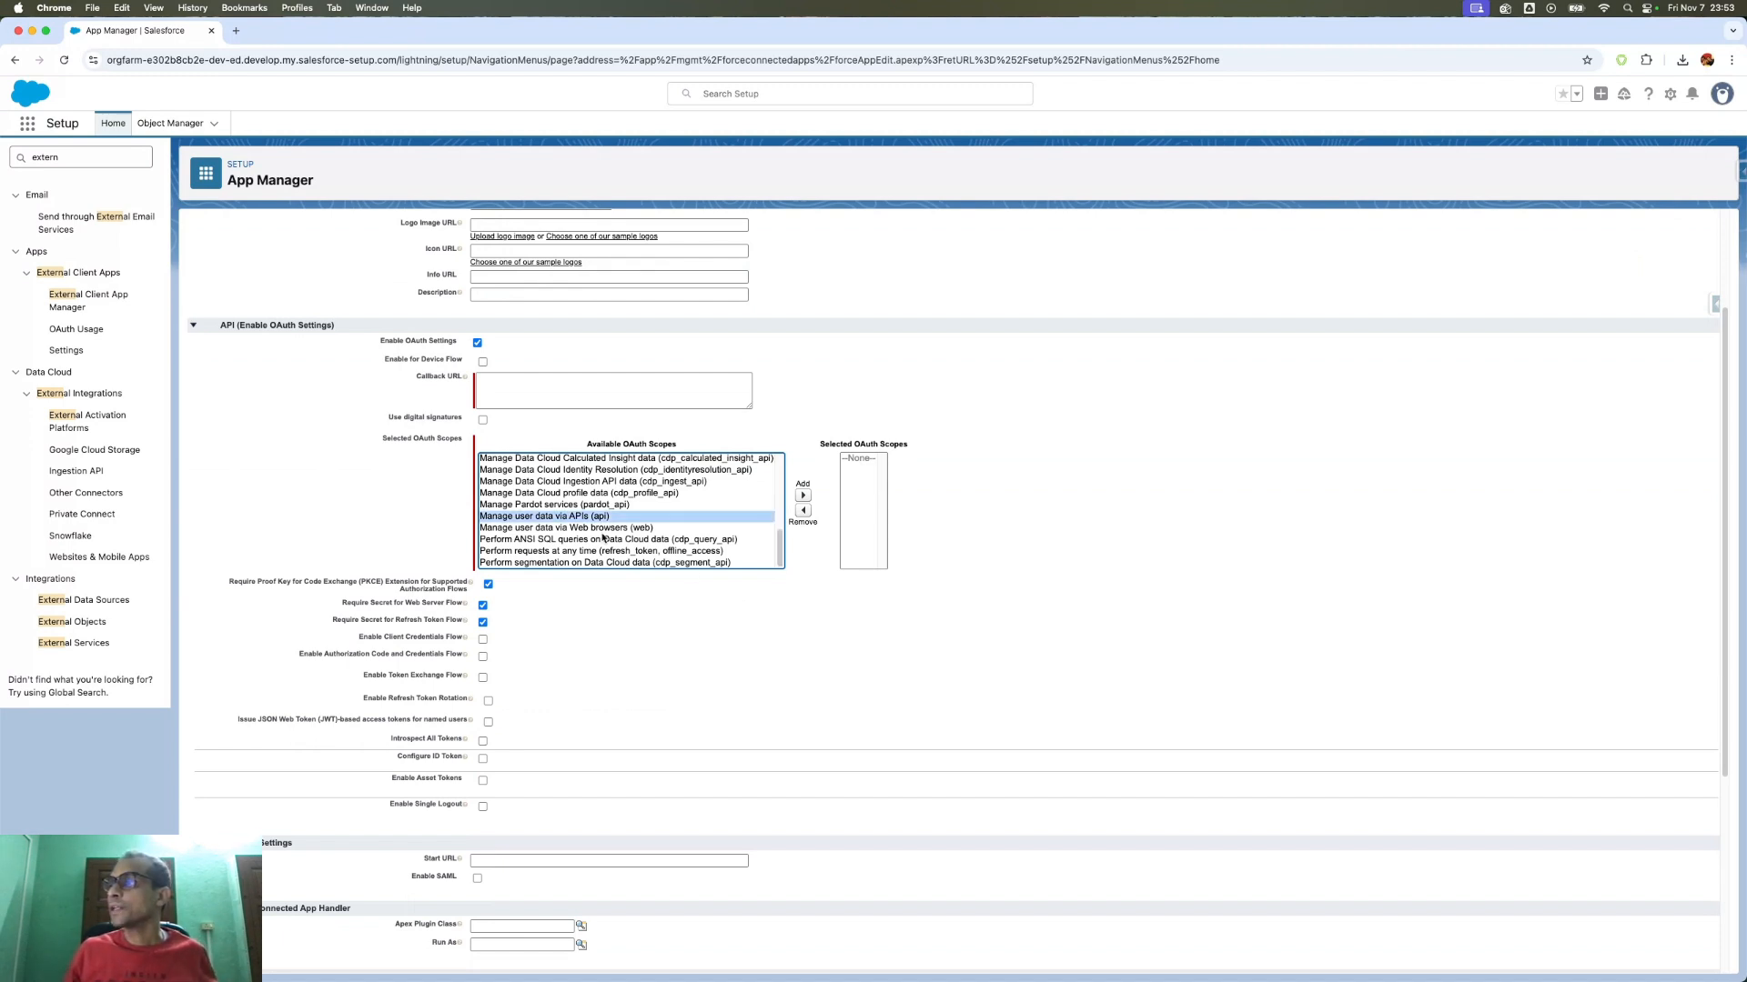
left_click(573, 528, "shift")
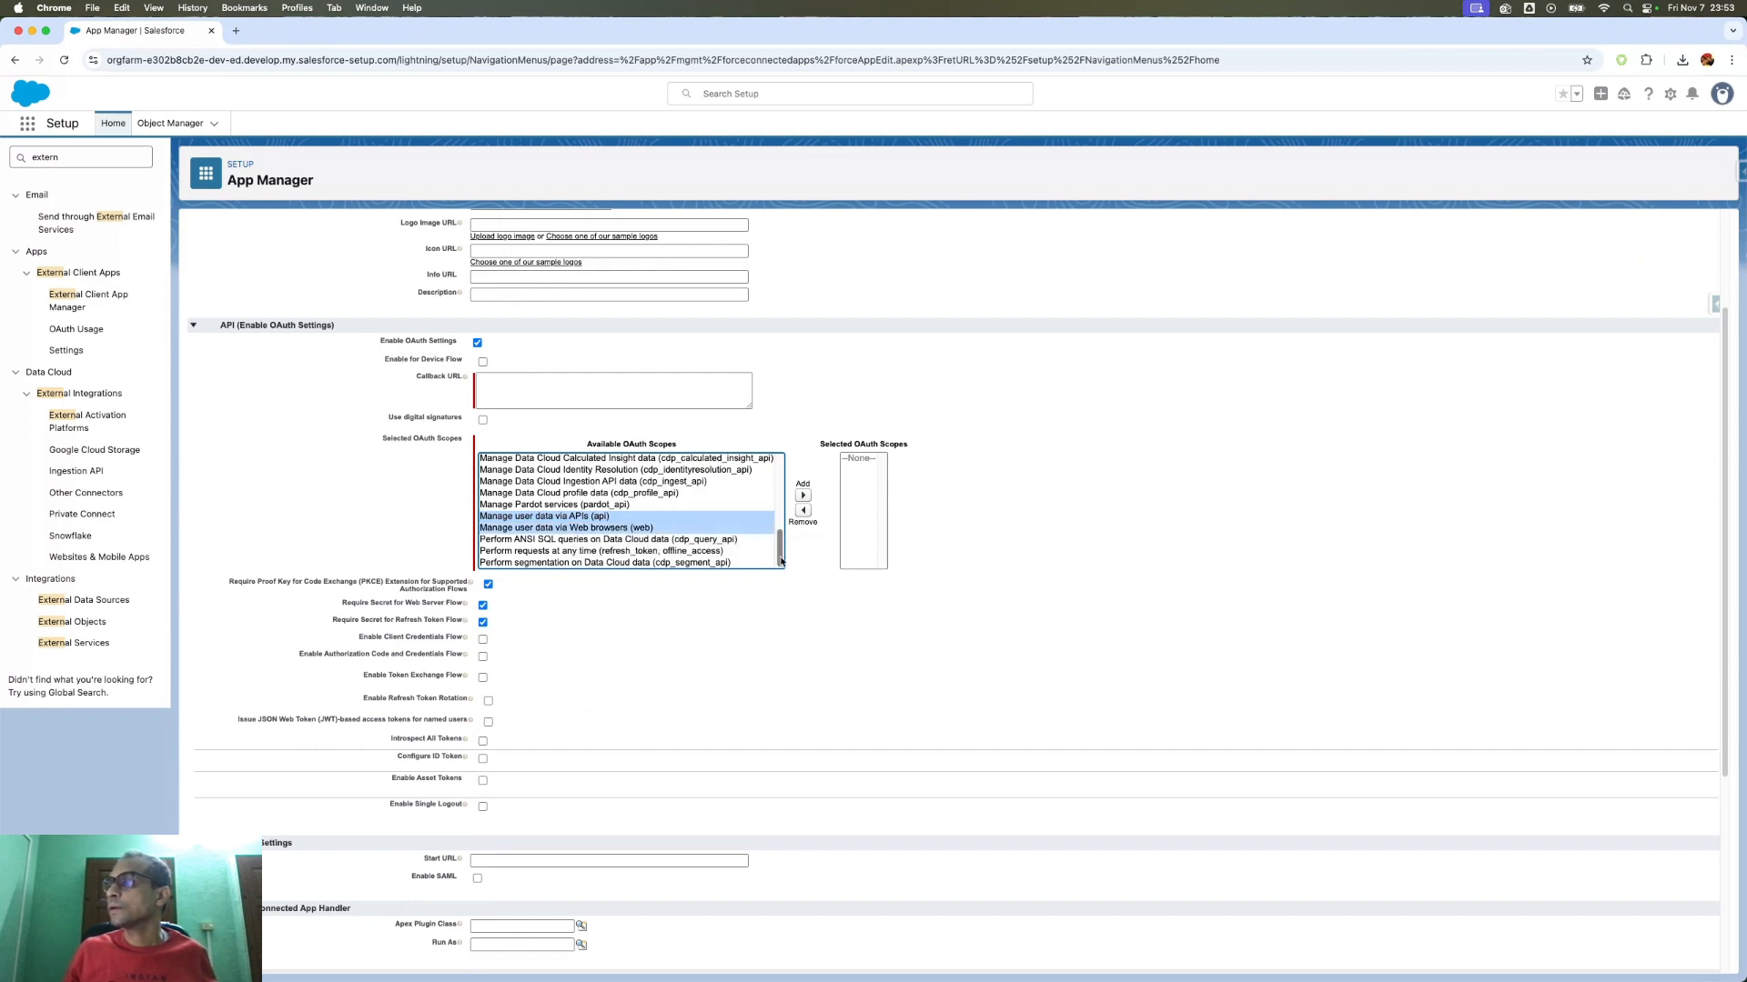
left_click(653, 552, "super")
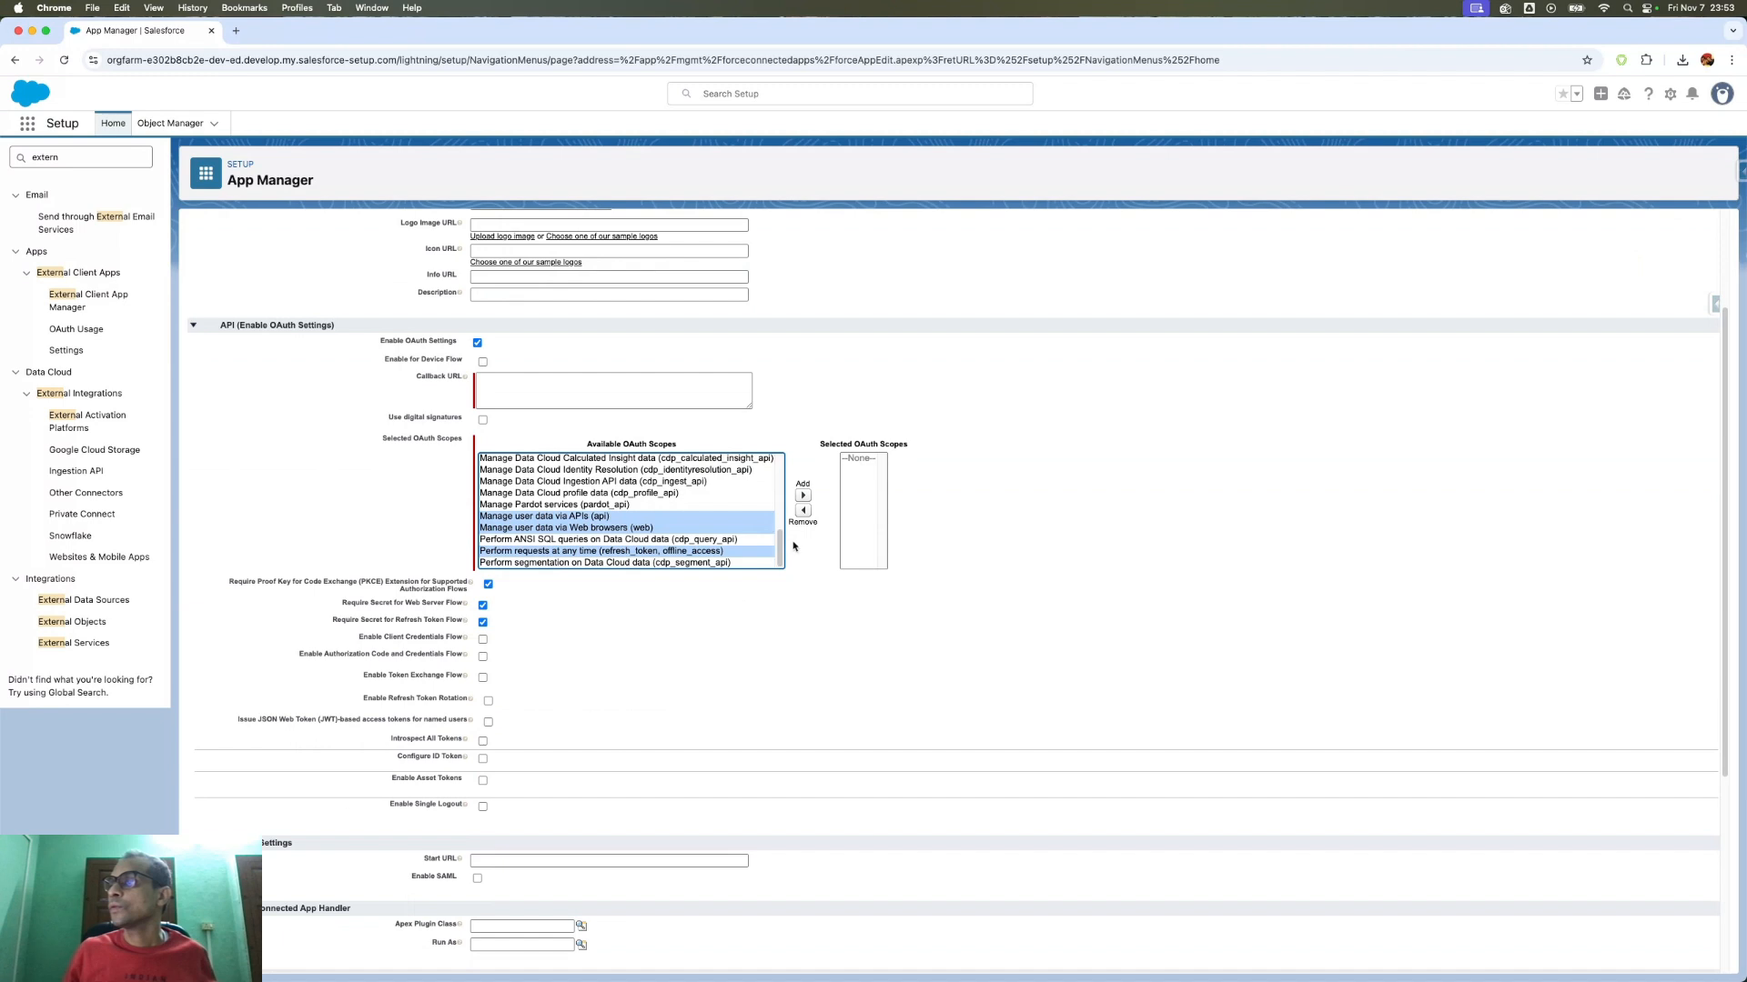
- Select the Full access scope and enable Client Credentials Flow, accepting the consumer key warning
left_click_drag(781, 551, 656, 524)
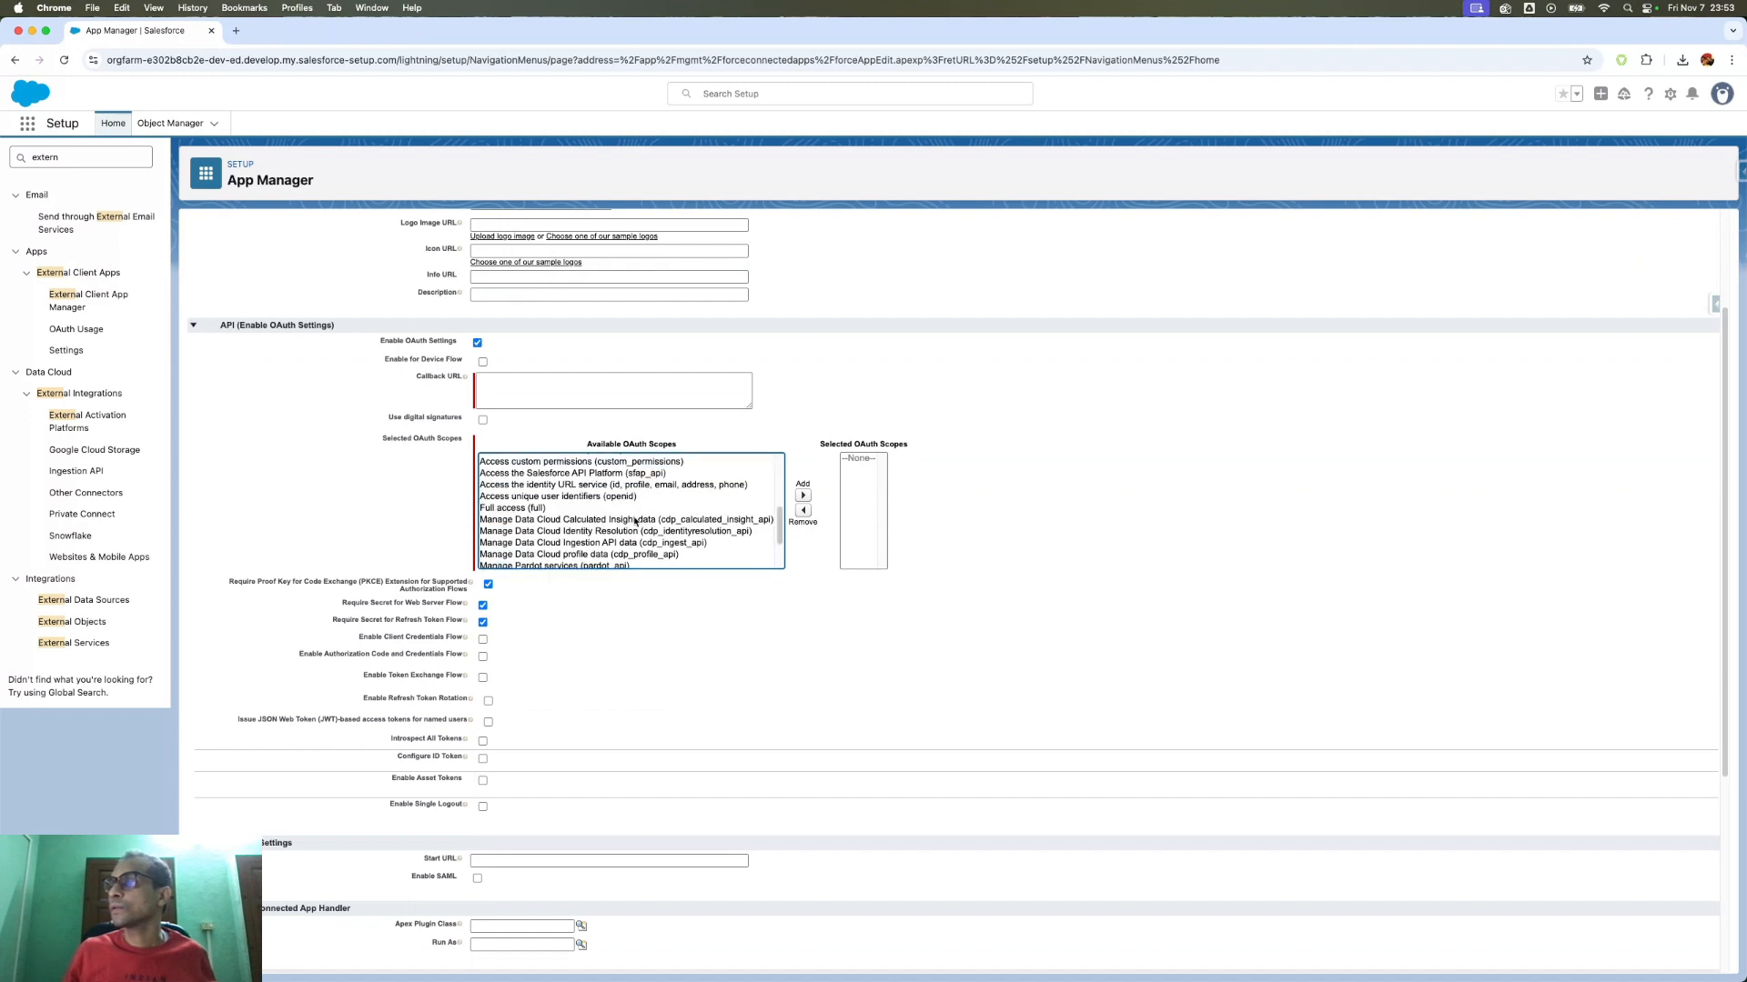
left_click(540, 511)
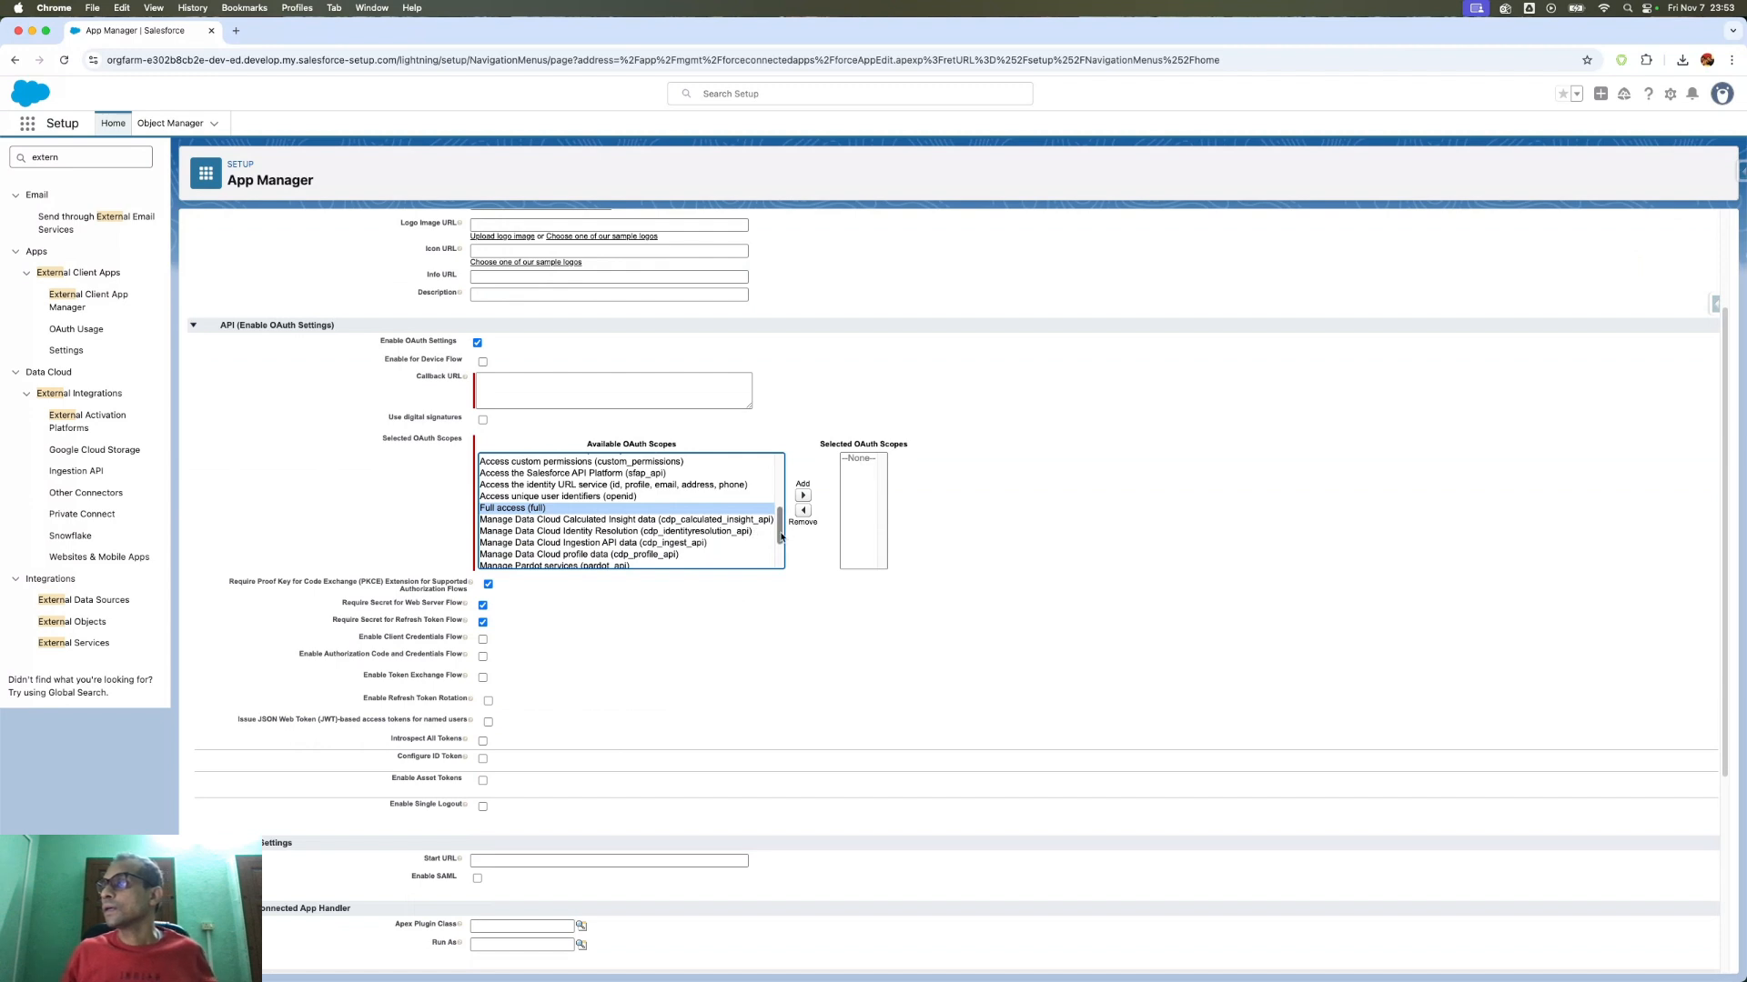
left_click_drag(780, 537, 781, 525)
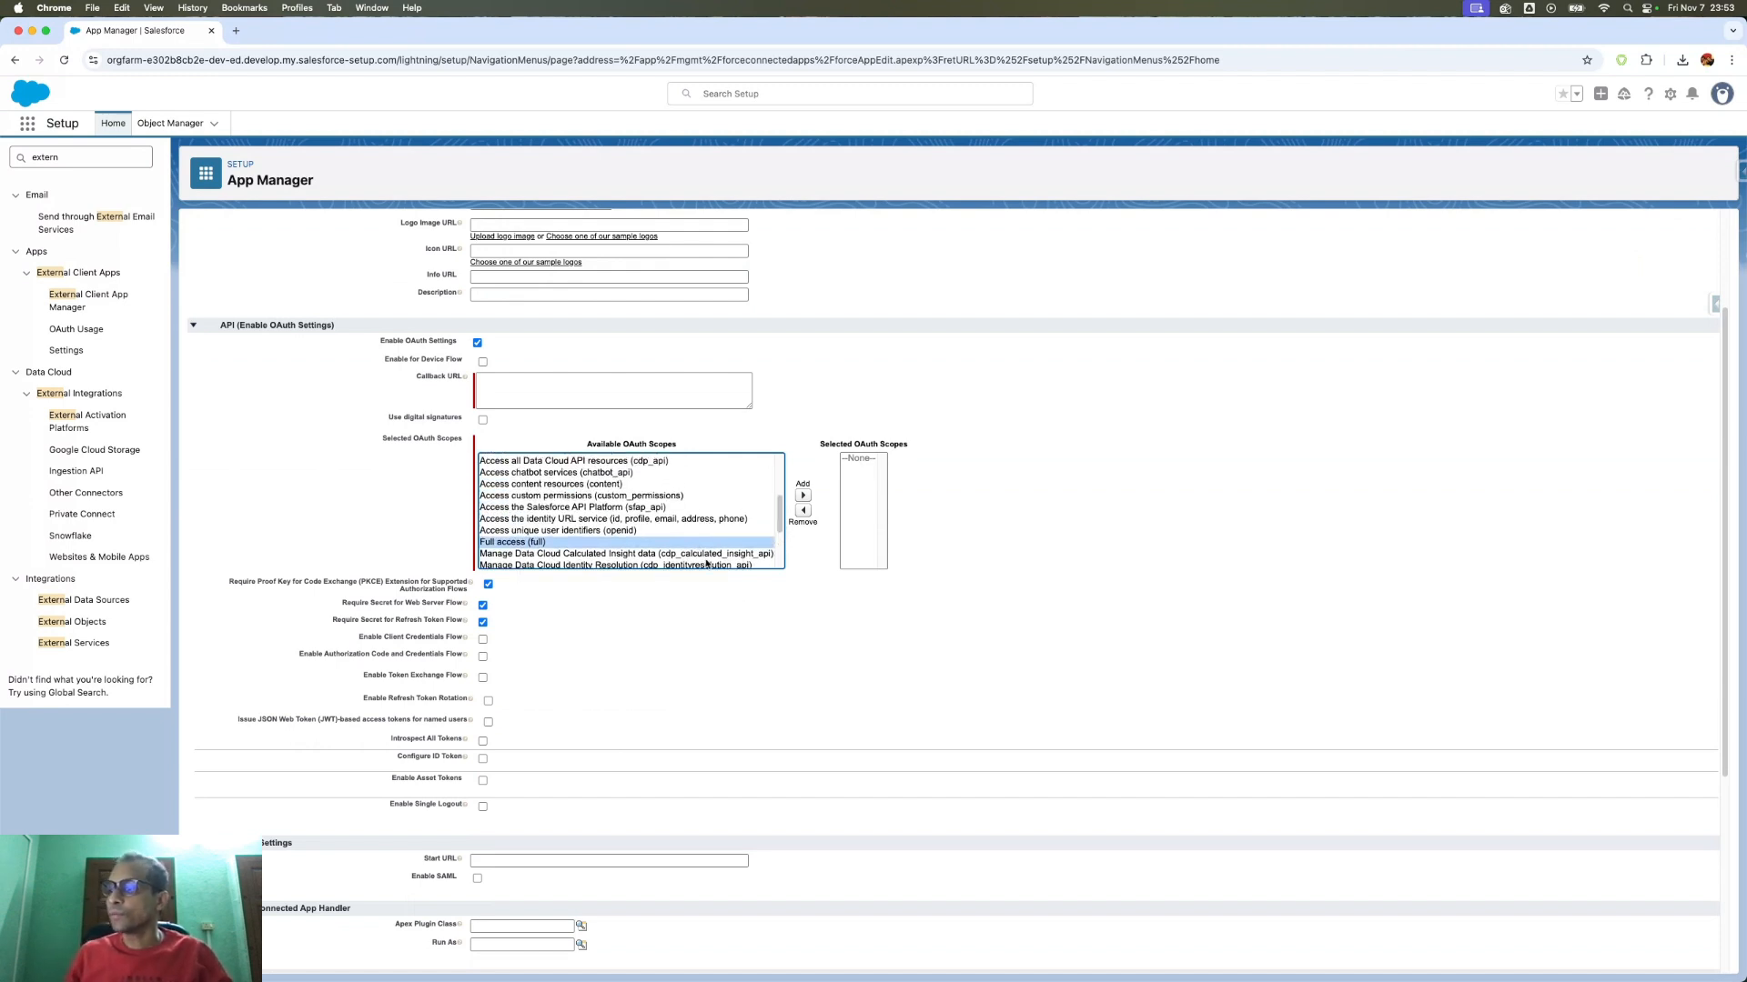
left_click(483, 641)
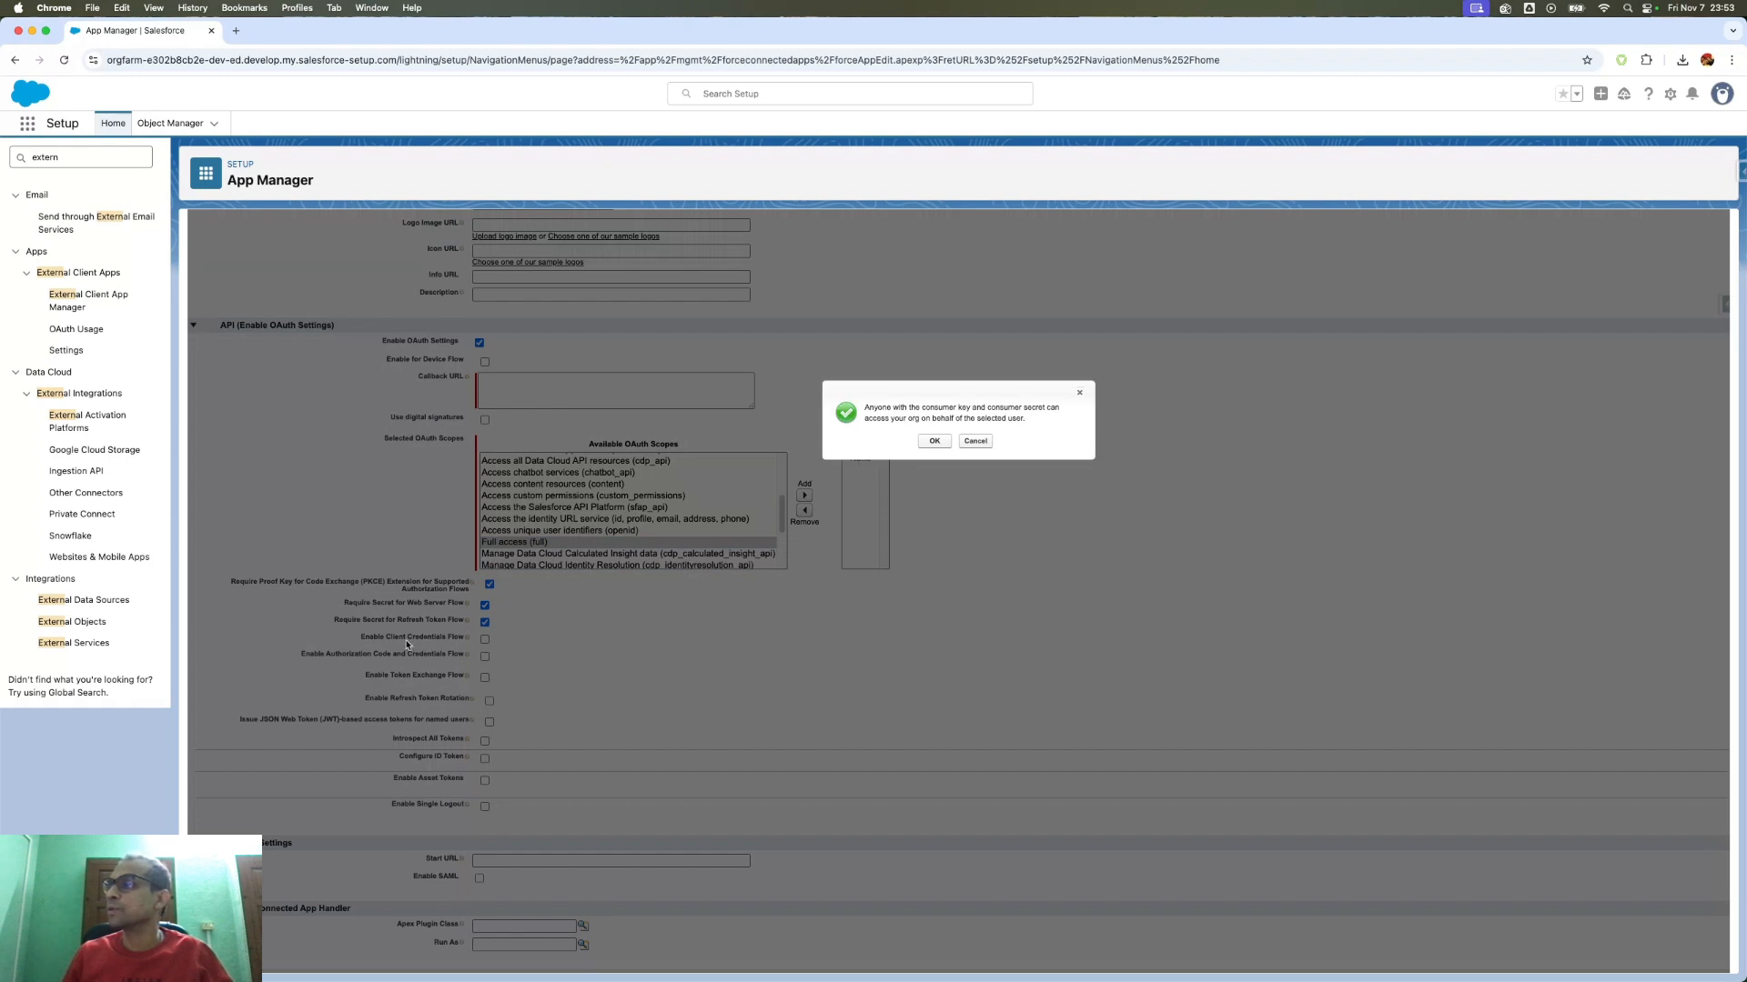
left_click(935, 441)
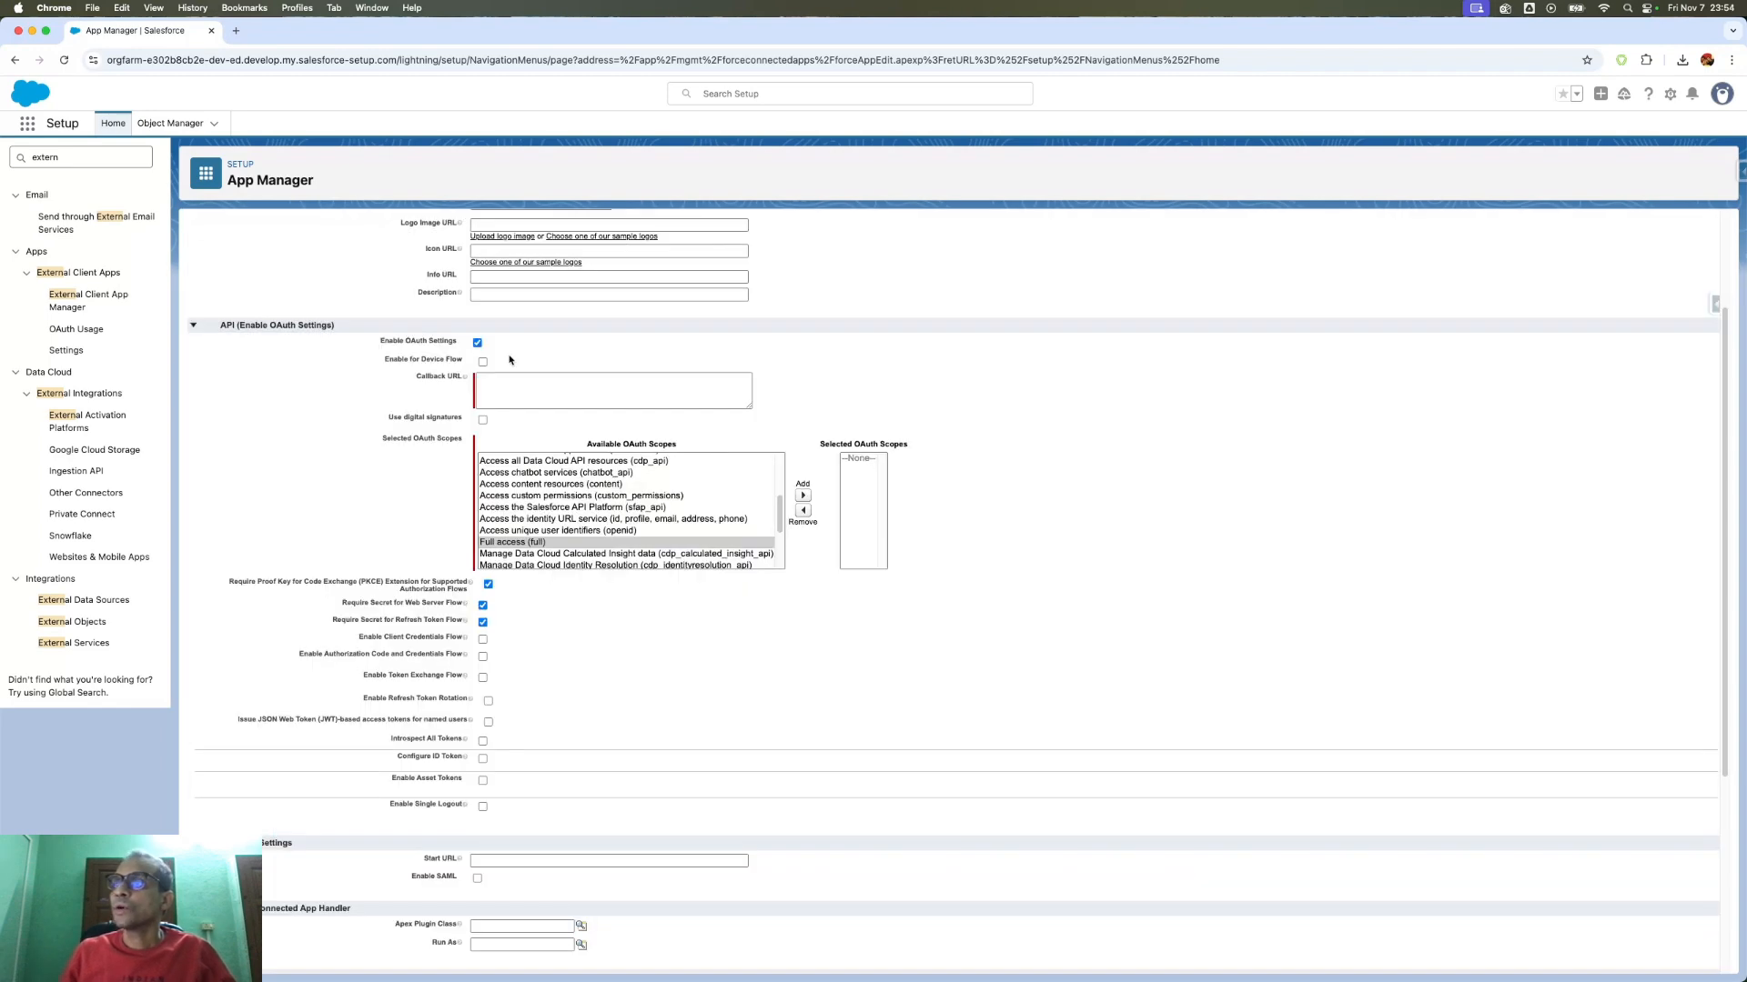
- Find App Manager with Quick Find 'app mana', sort by Last Modified Date, and edit Postman Int
scroll(493, 963, "down", 3)
scroll(492, 962, "up", 4)
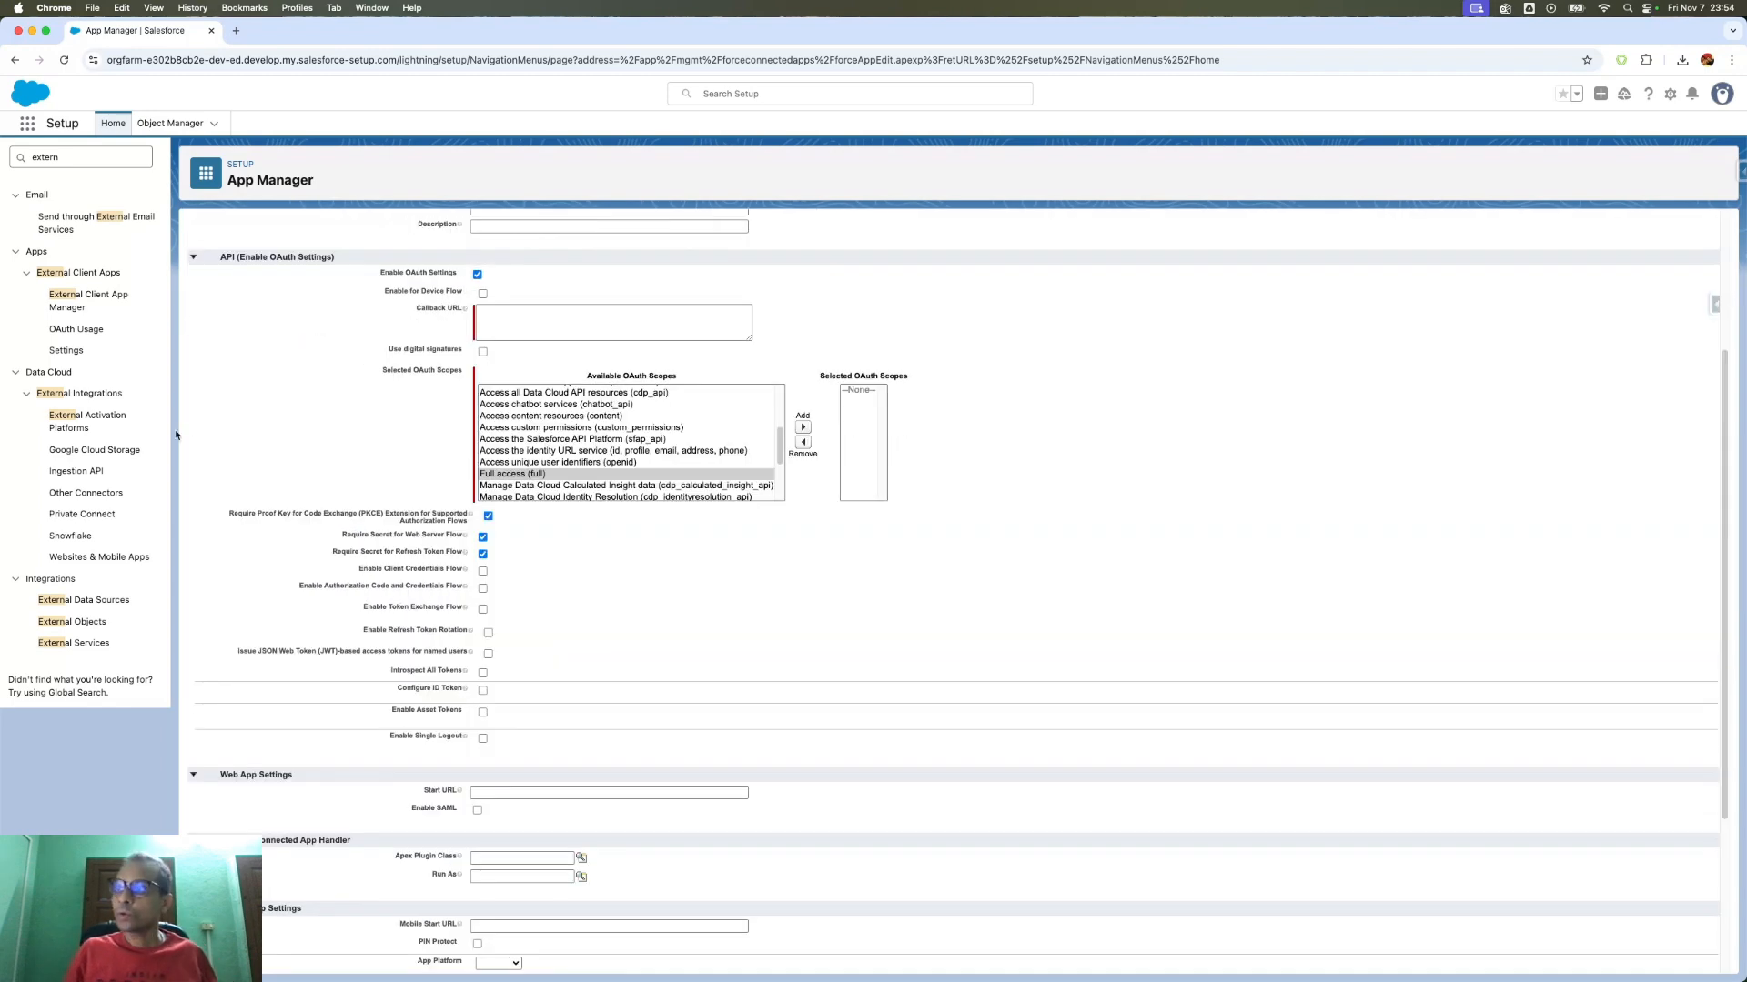
double_click(87, 160)
type("a")
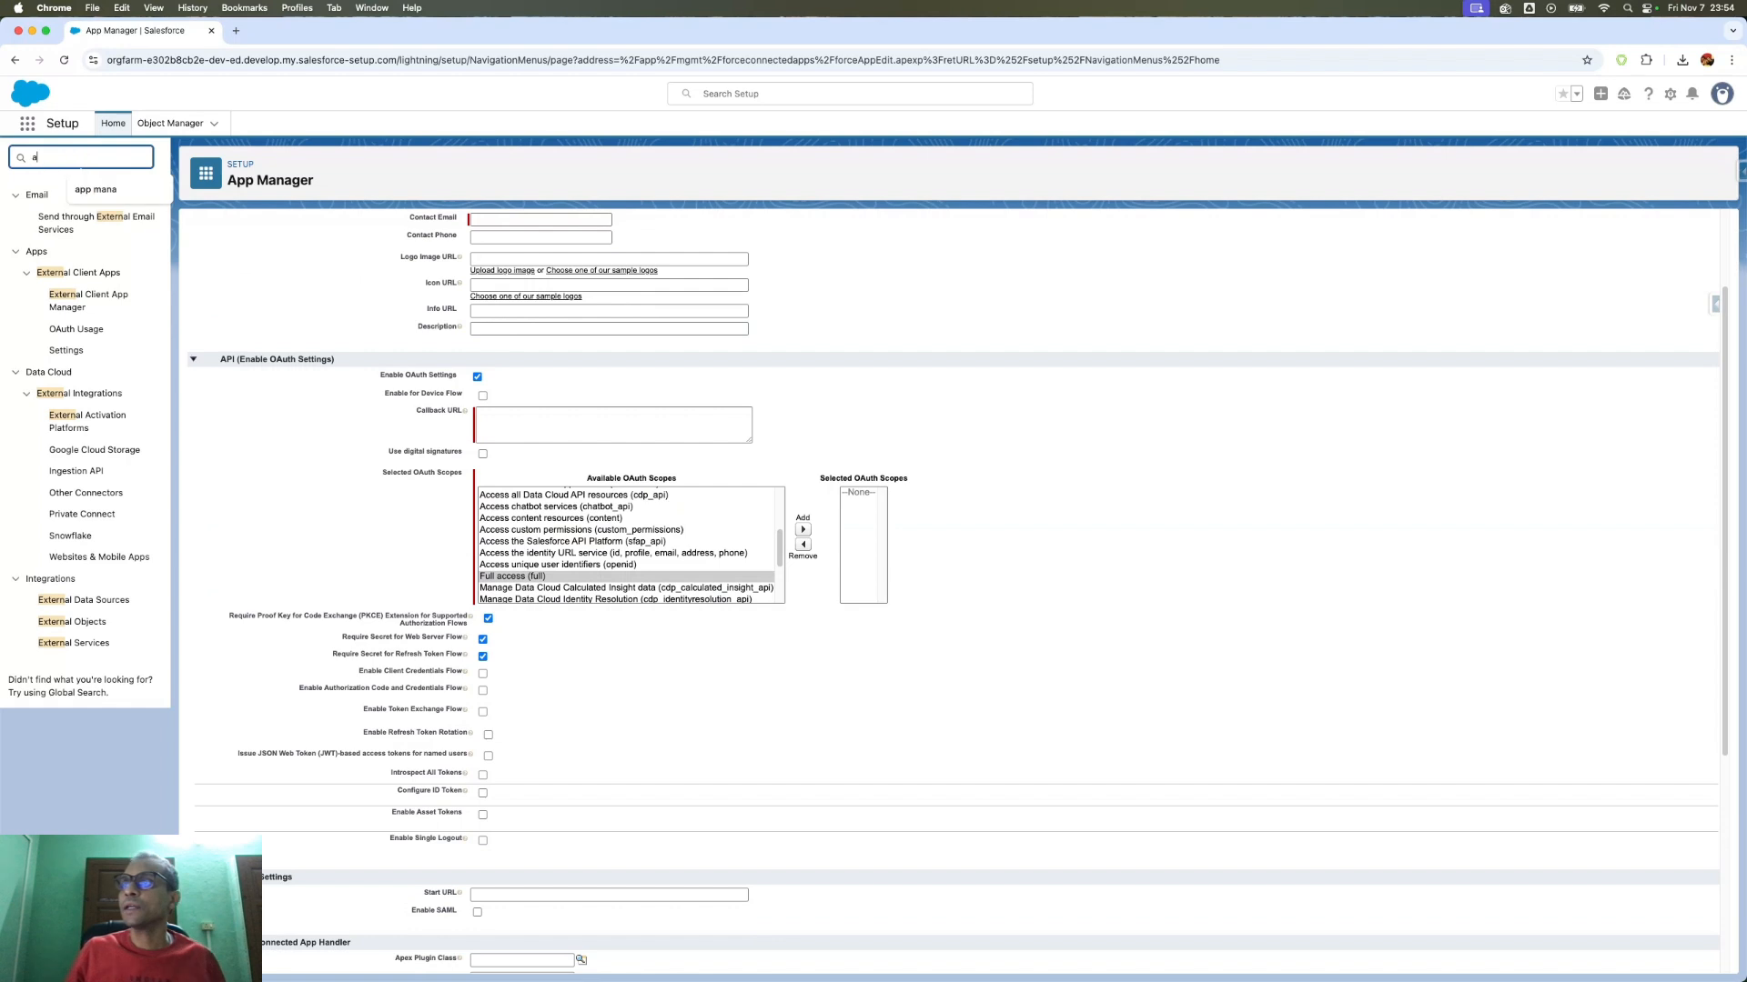
type("pp mana")
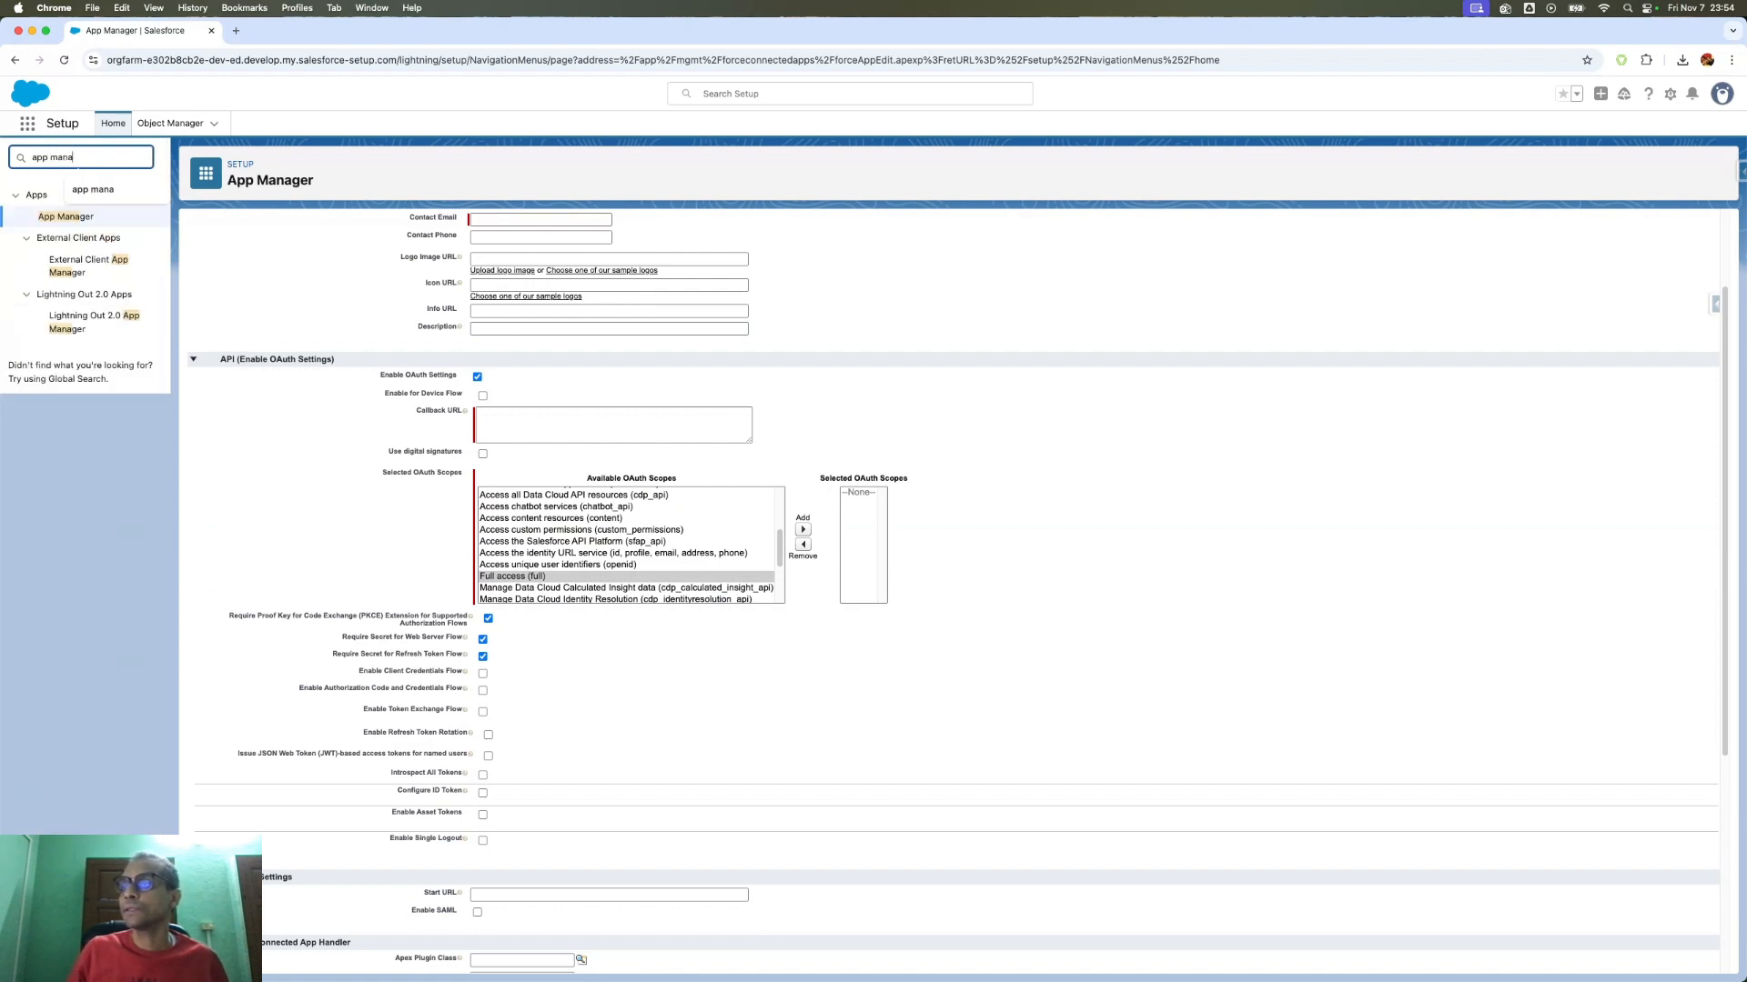
left_click(61, 220)
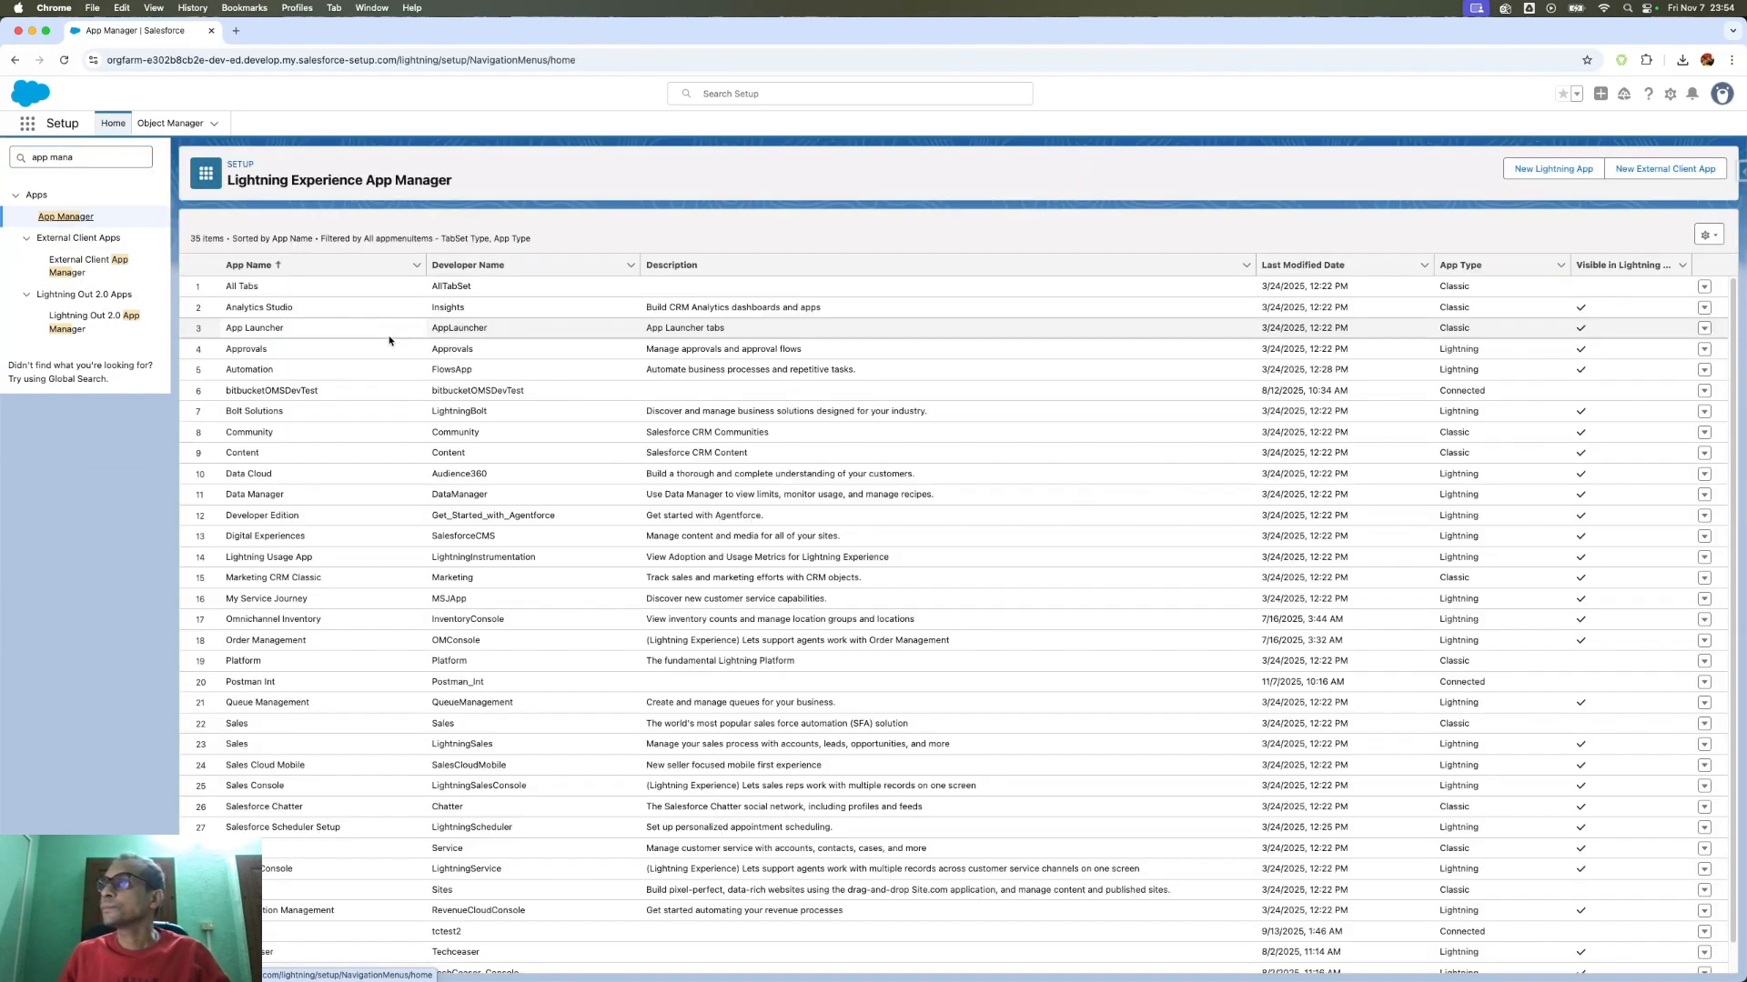
left_click(1301, 265)
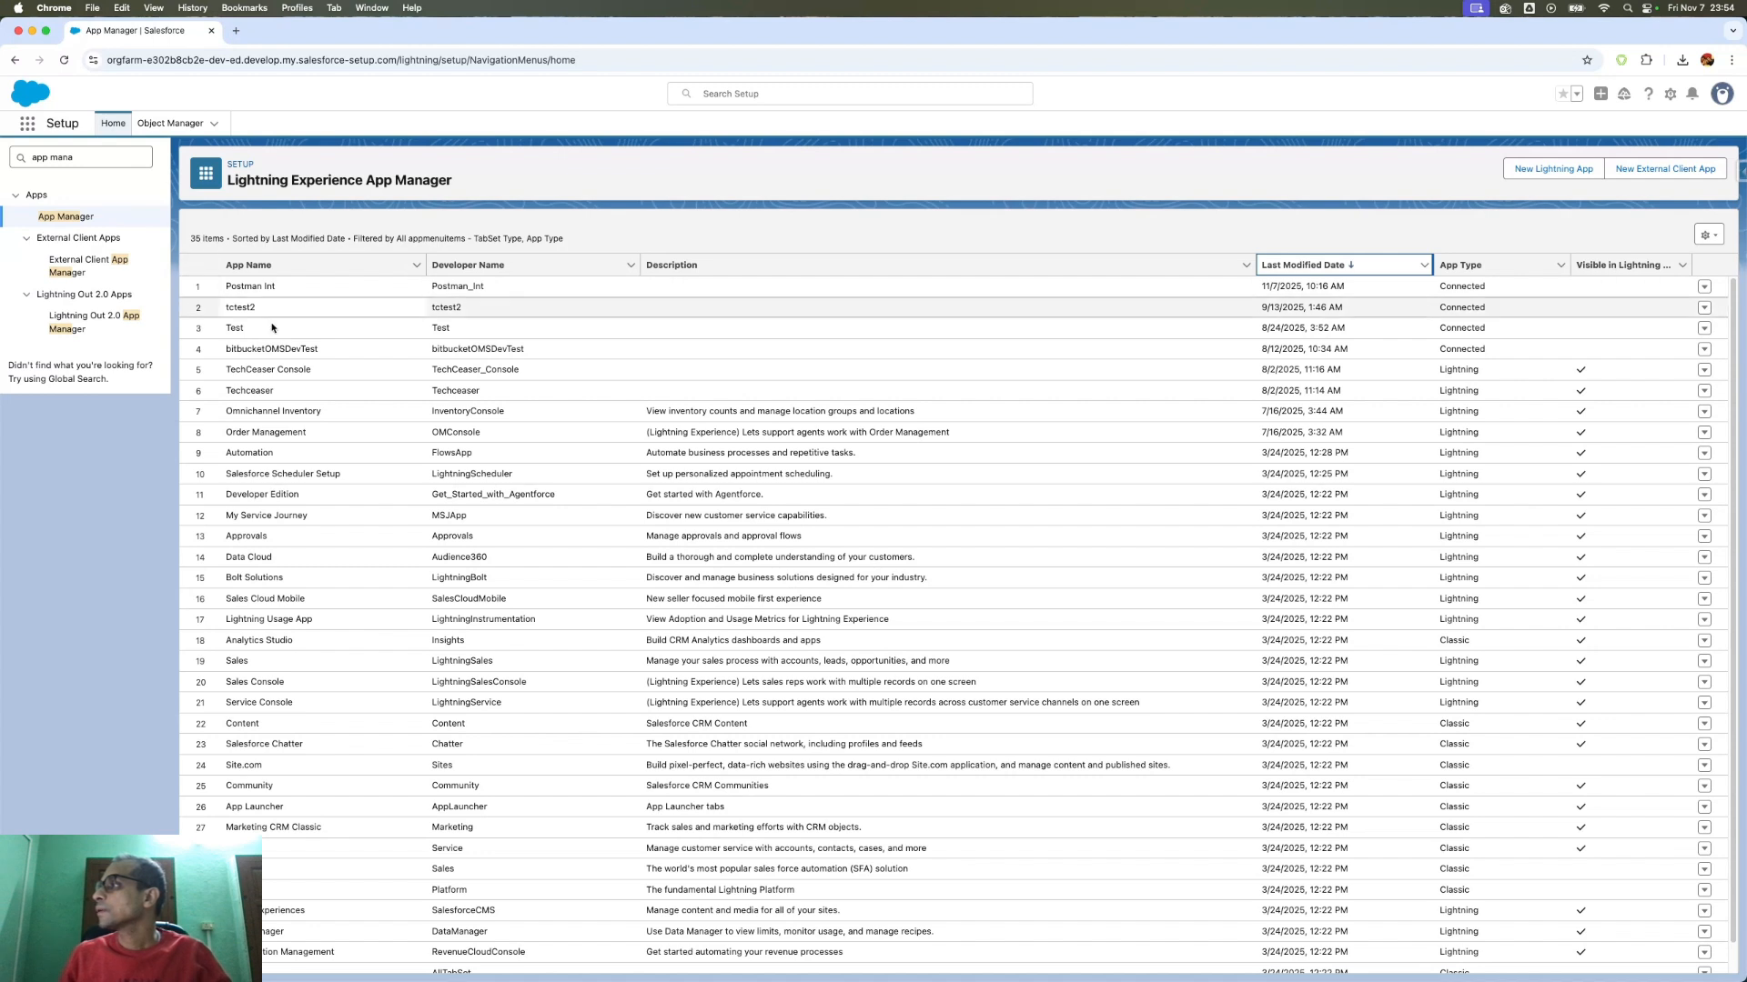
left_click(1705, 287)
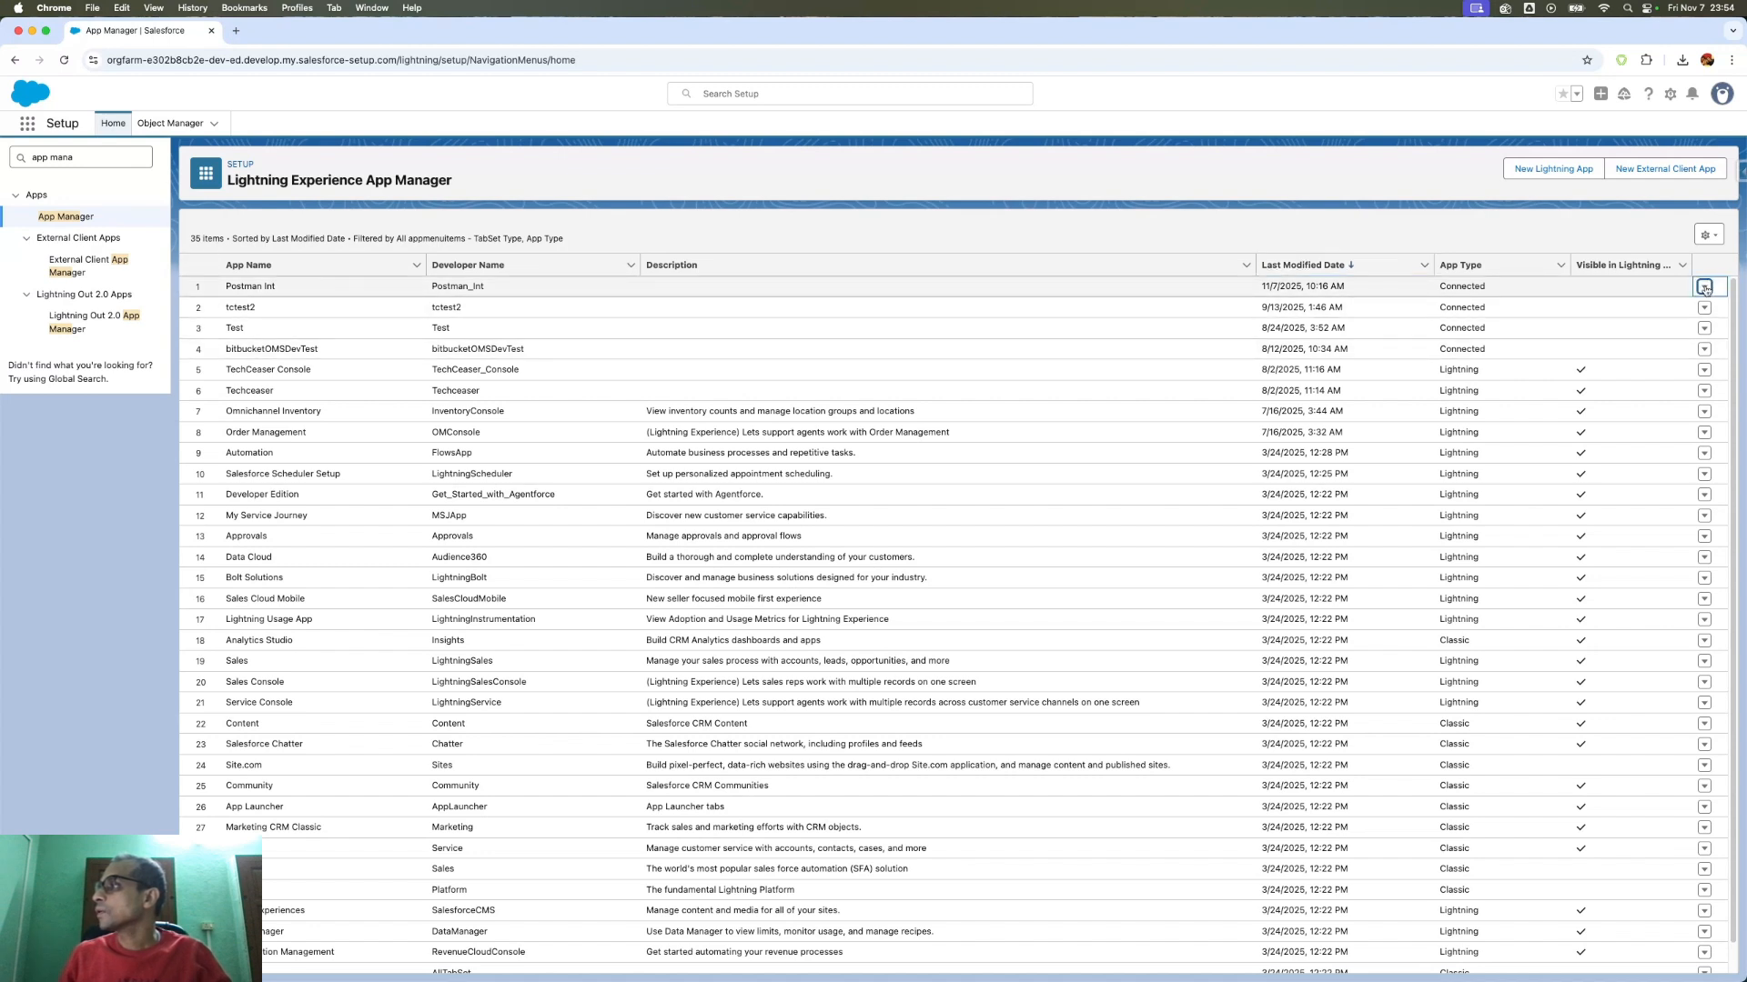
left_click(1705, 288)
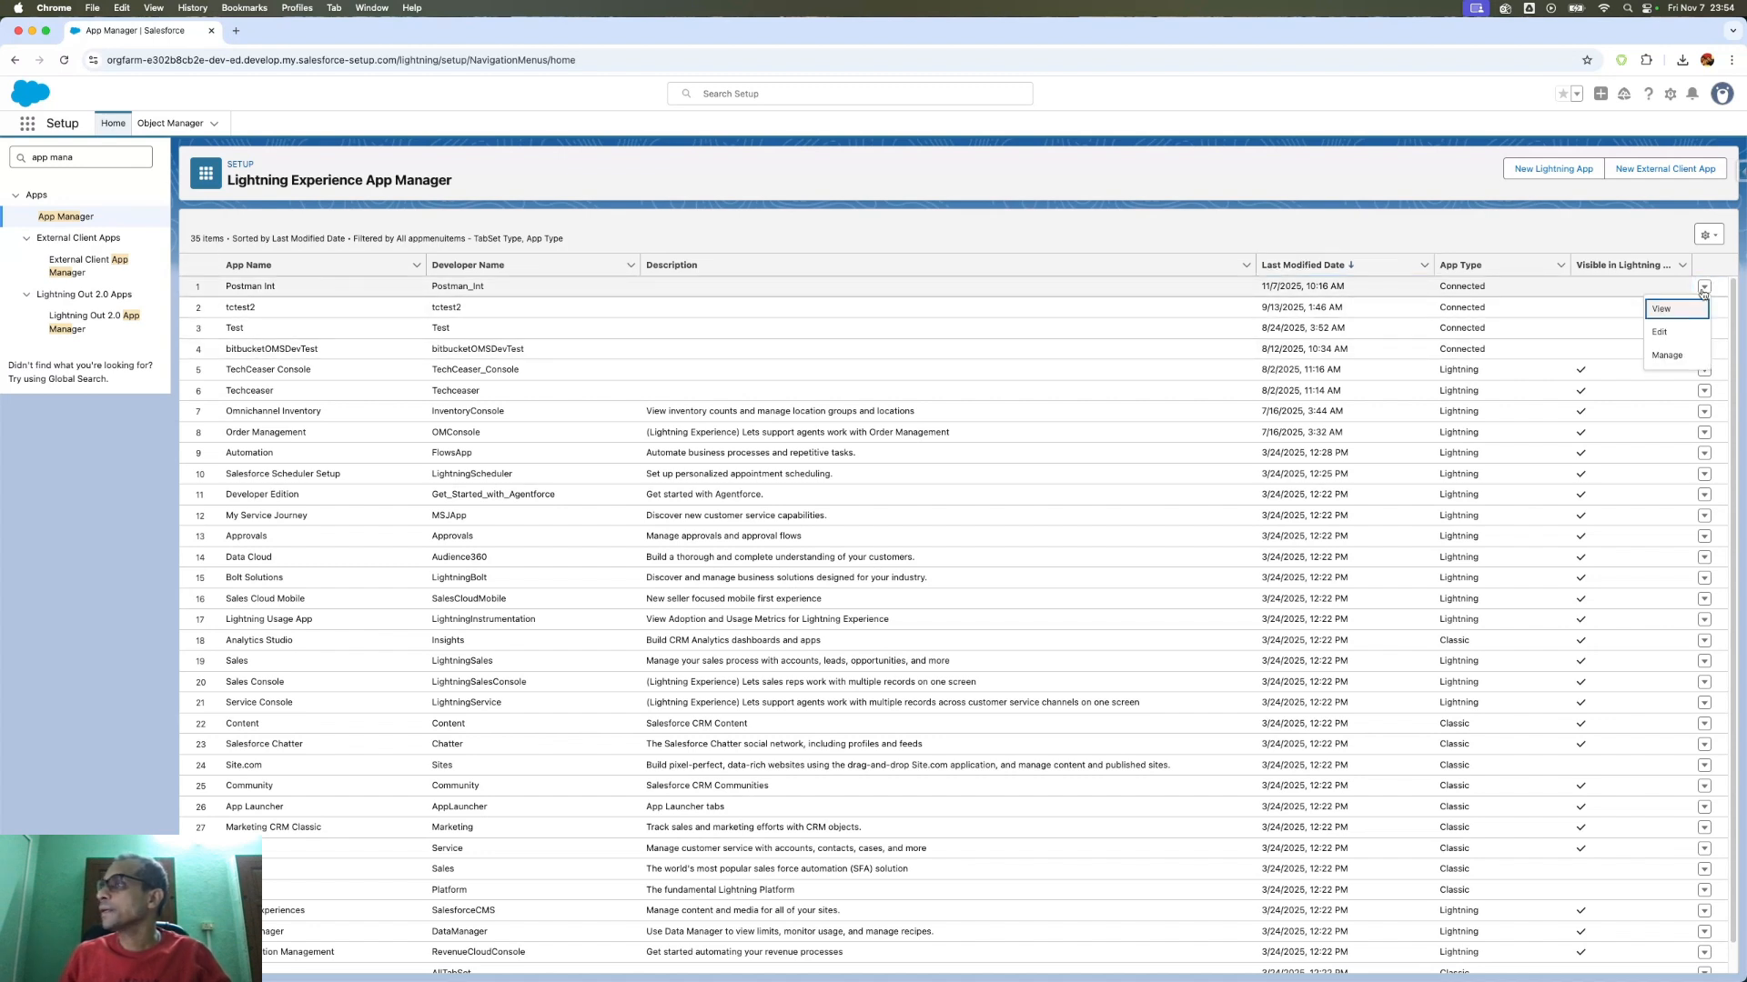
left_click(1661, 333)
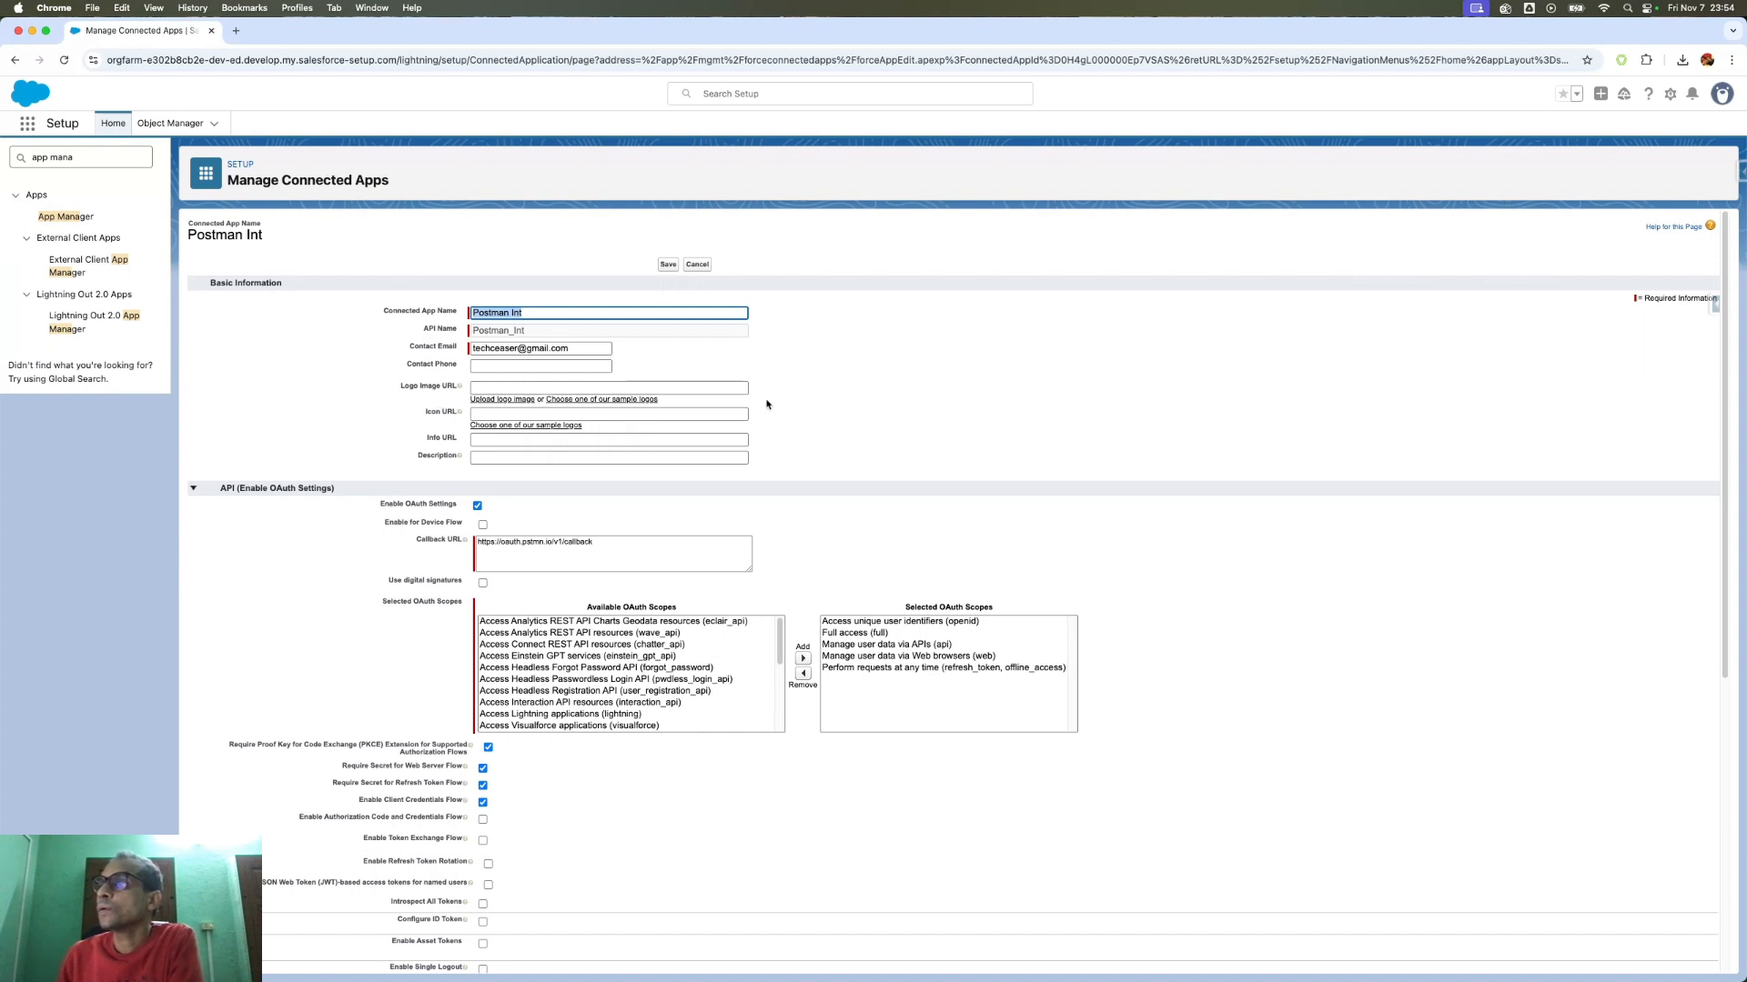
- Review the Postman Int edit form, select its callback URL, then cancel without saving
scroll(877, 374, "down", 1)
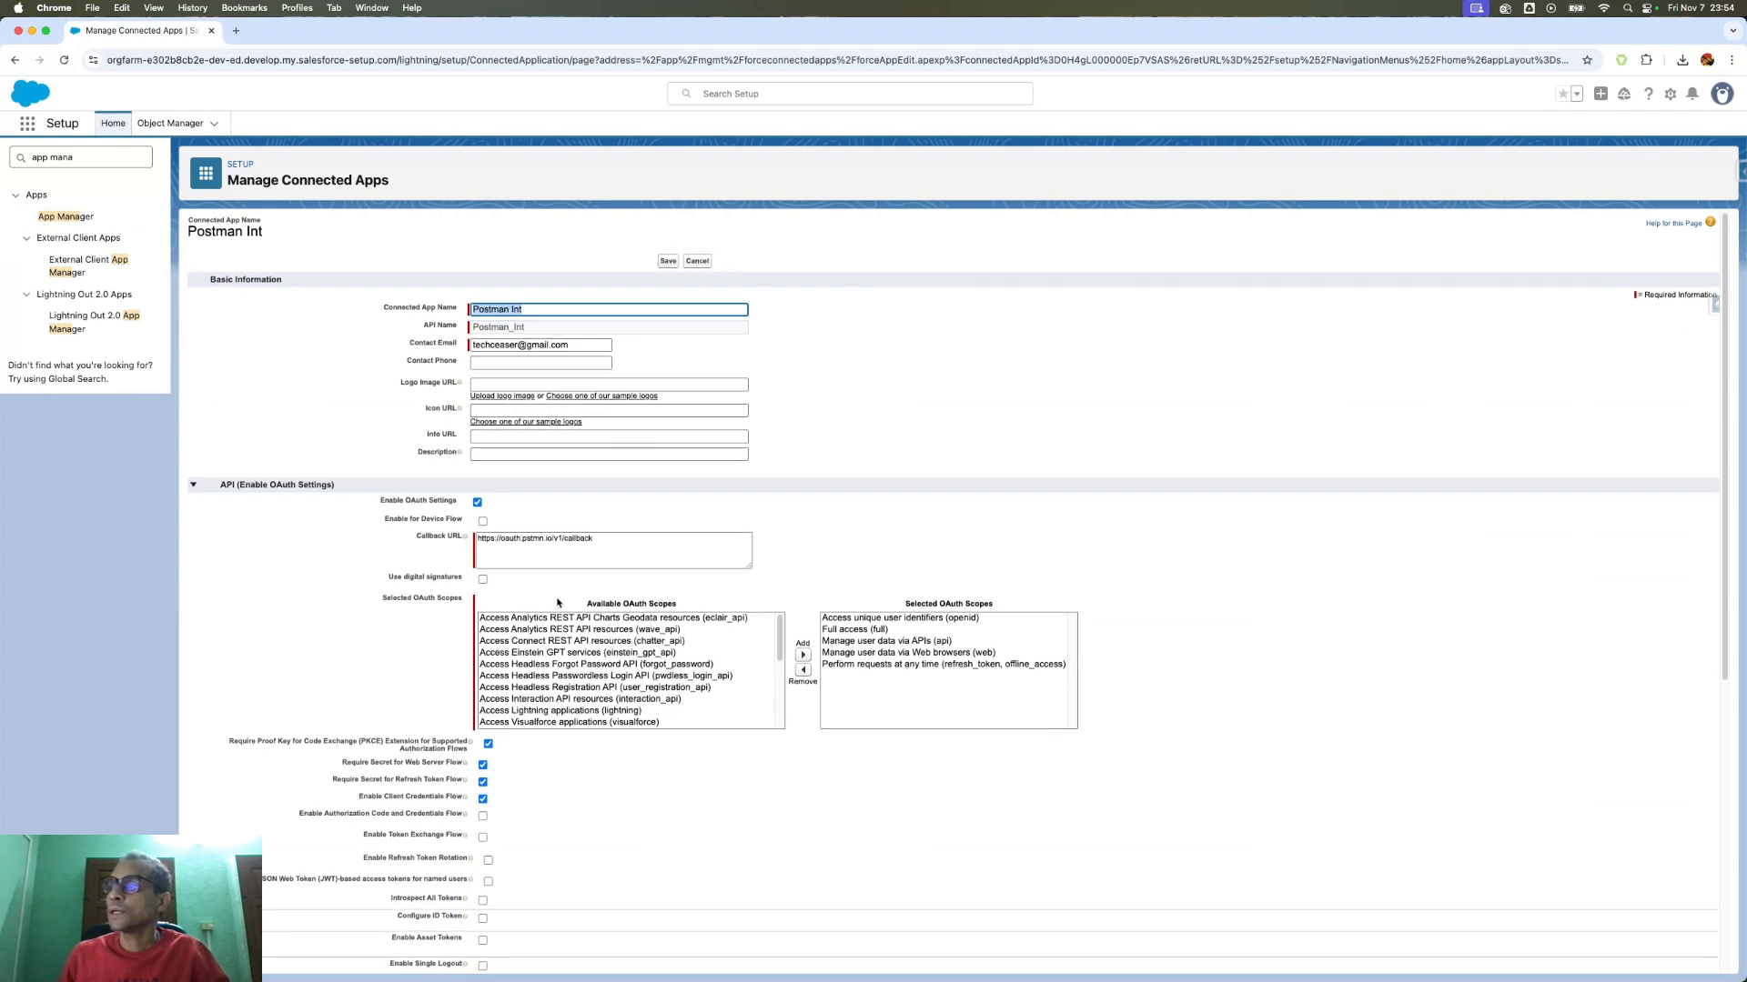
scroll(509, 412, "down", 2)
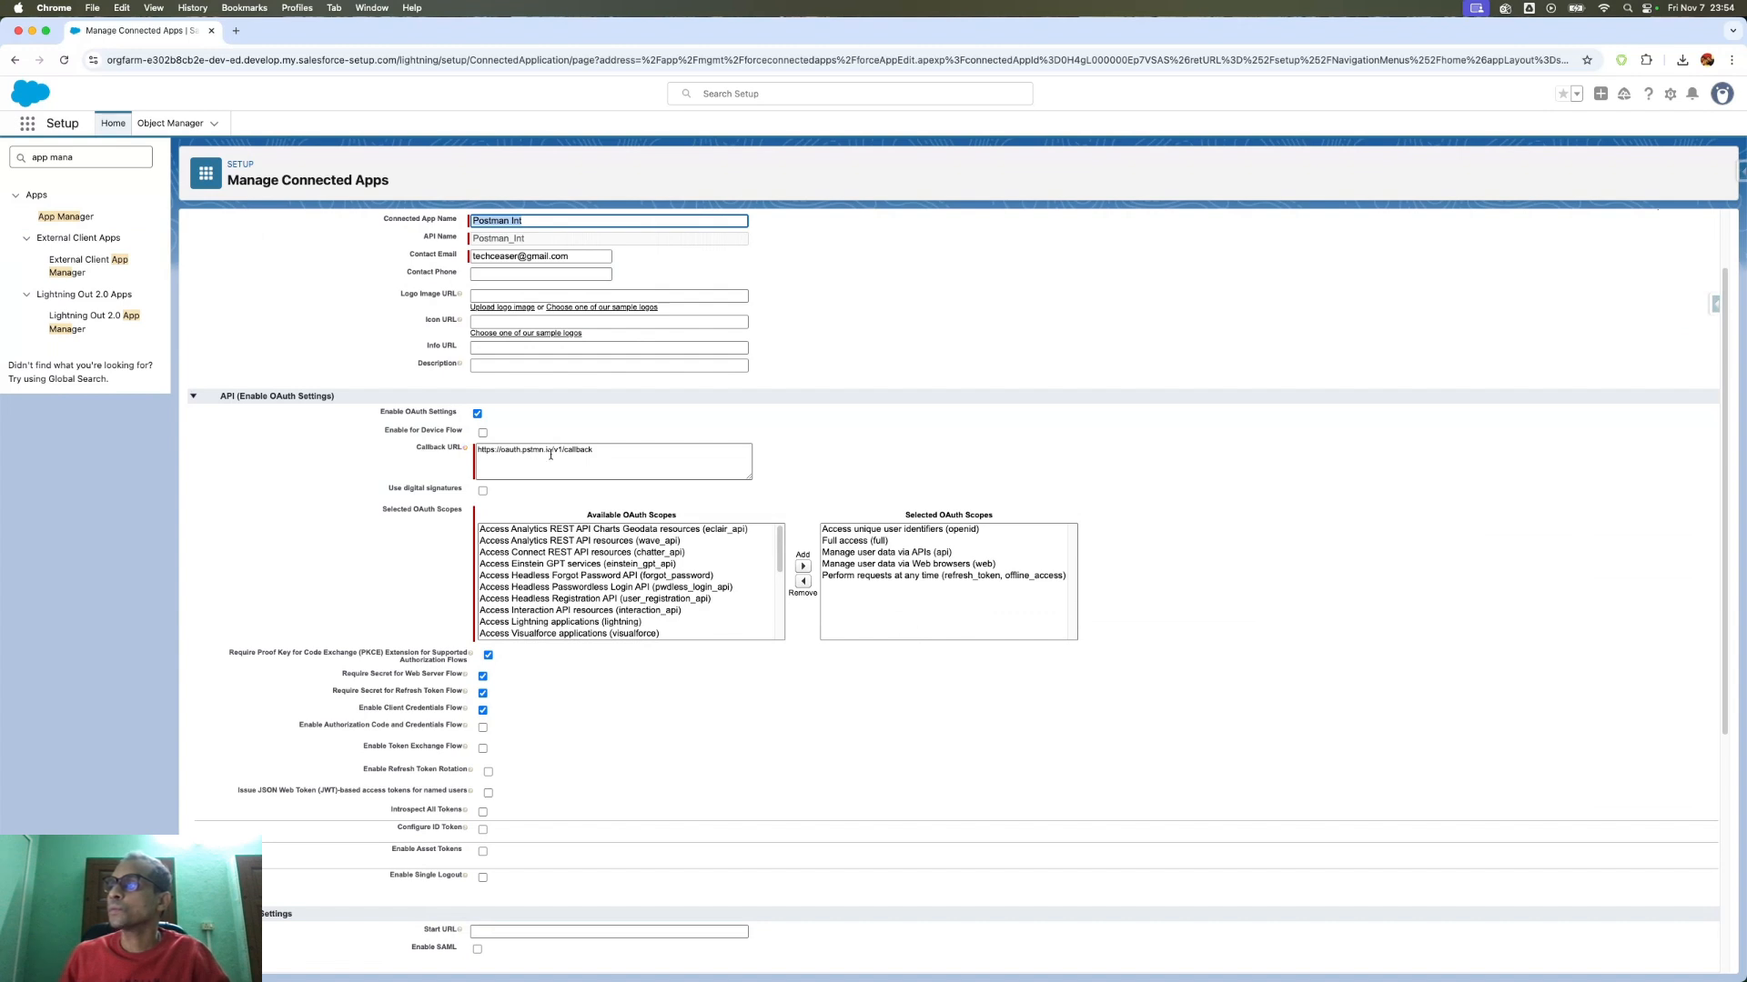
left_click_drag(593, 450, 472, 452)
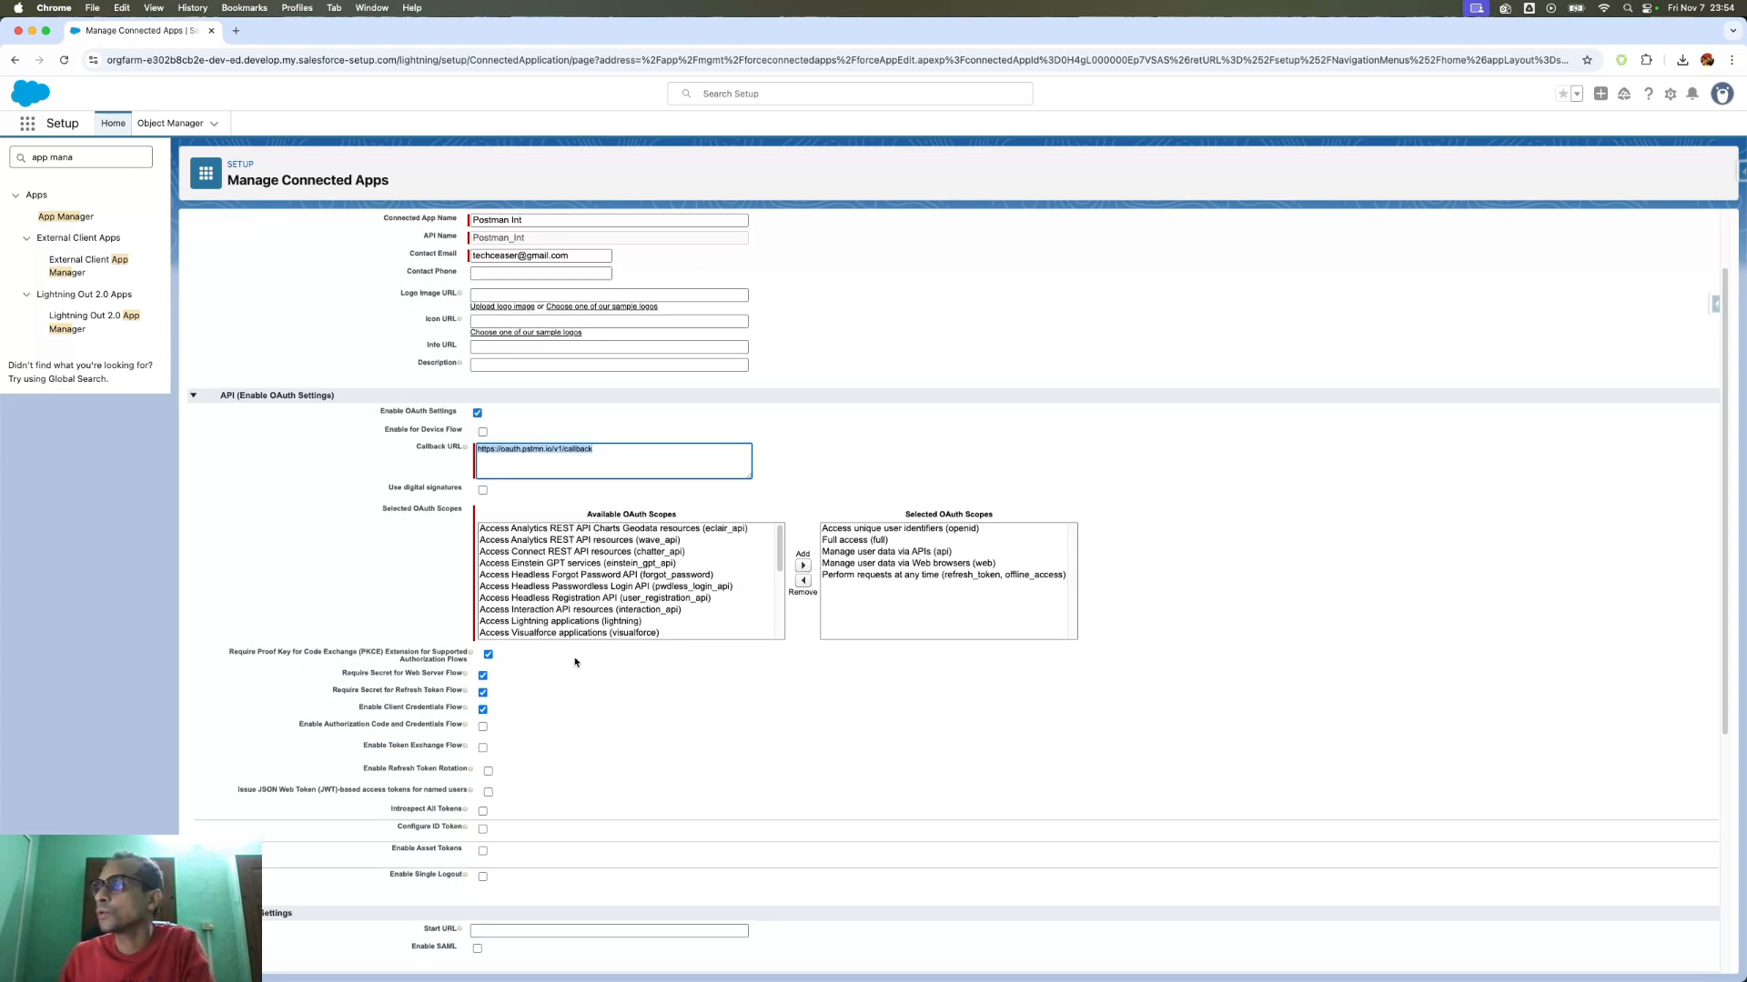
scroll(573, 659, "down", 1)
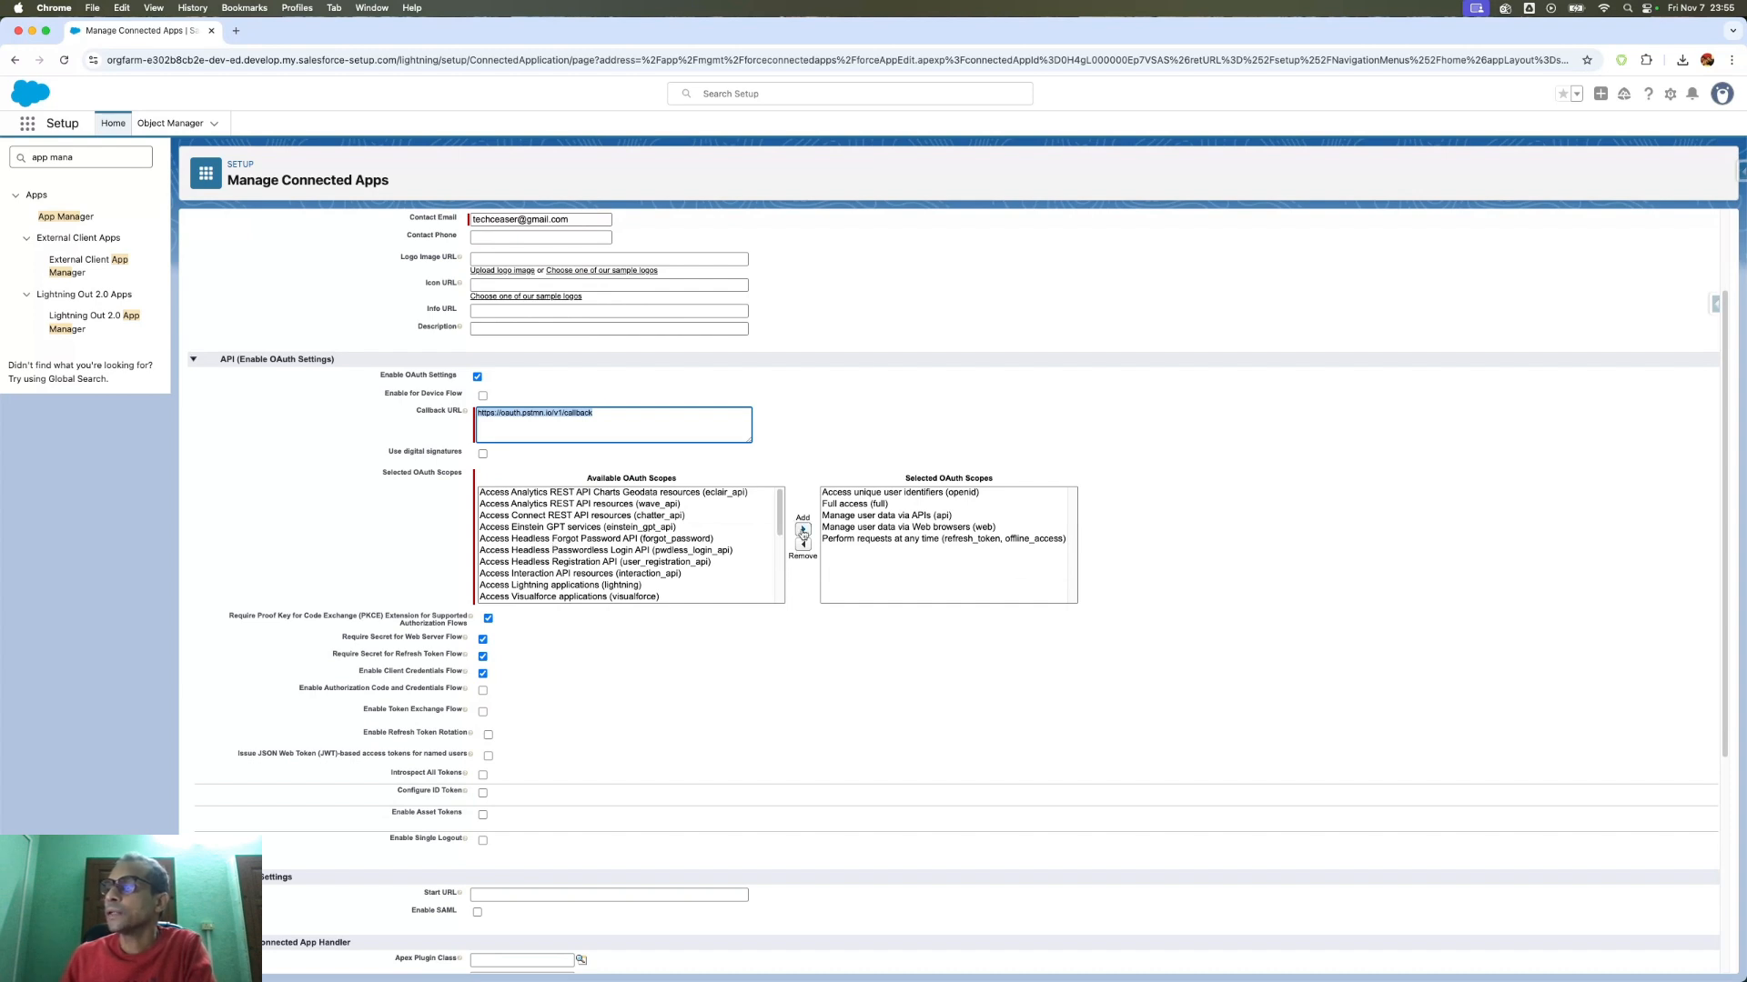
scroll(554, 671, "down", 1)
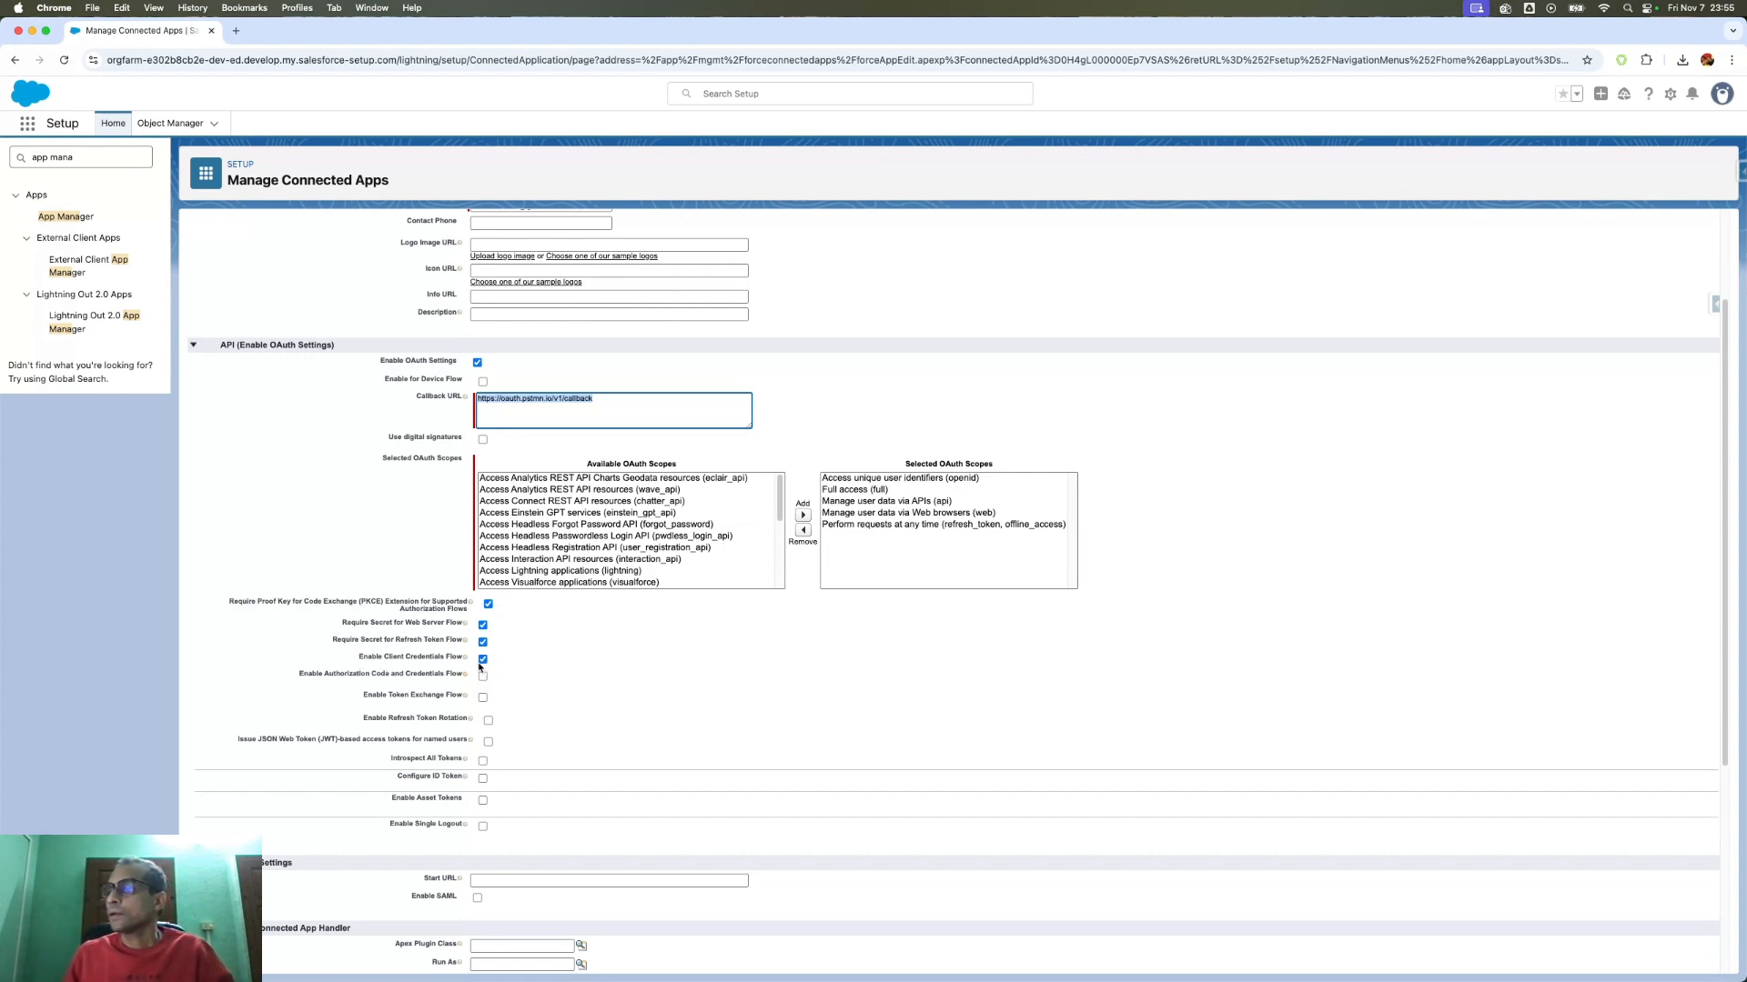
scroll(617, 695, "down", 1)
scroll(616, 696, "down", 3)
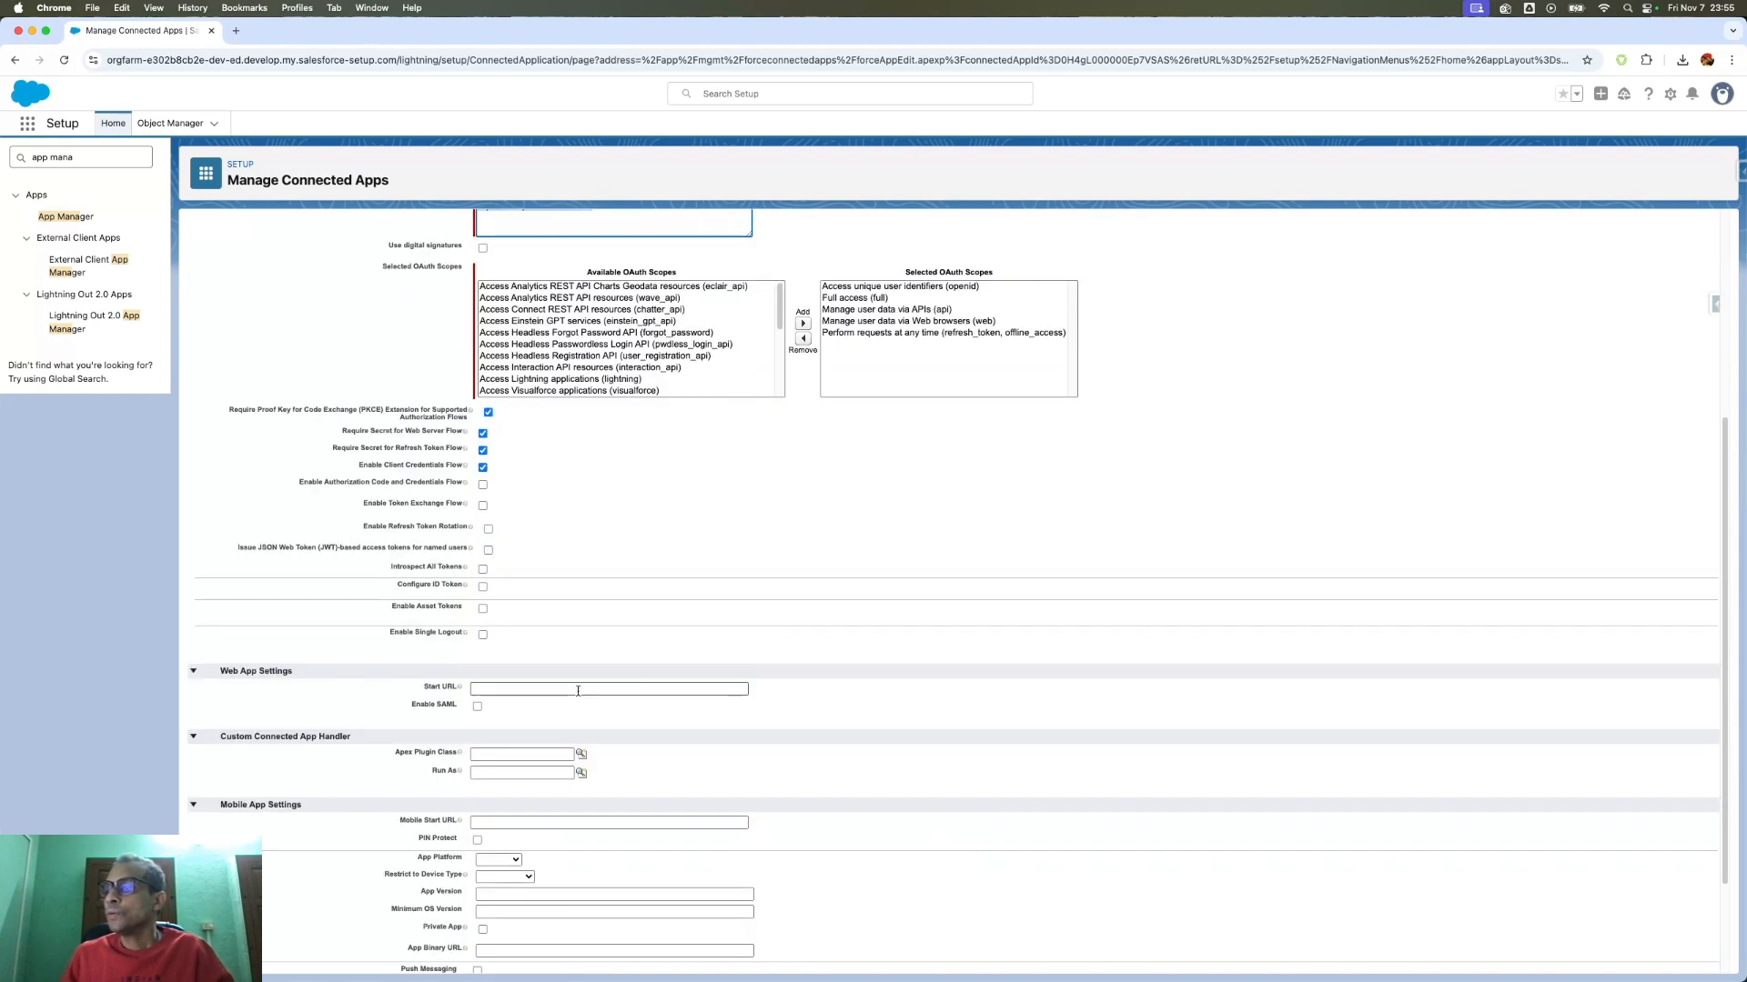
scroll(569, 681, "down", 1)
scroll(569, 682, "down", 2)
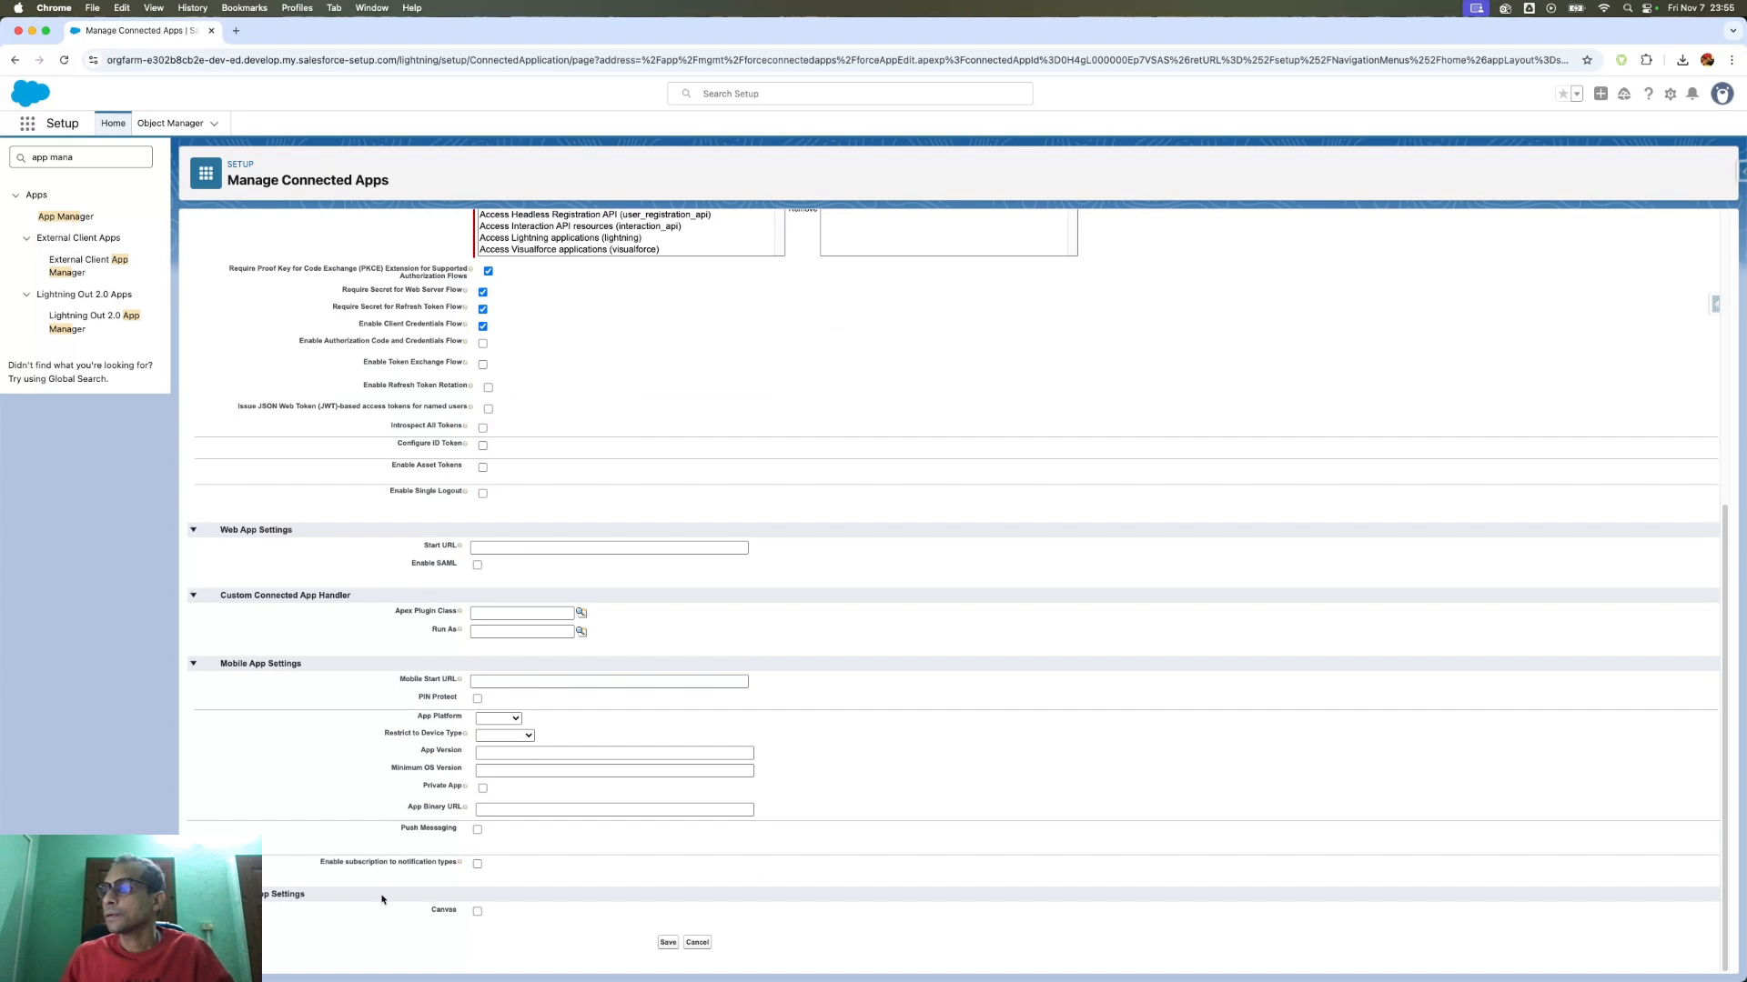
scroll(424, 699, "up", 1)
scroll(424, 700, "down", 1)
scroll(501, 719, "up", 3)
scroll(637, 864, "down", 3)
scroll(618, 608, "up", 5)
scroll(617, 608, "down", 5)
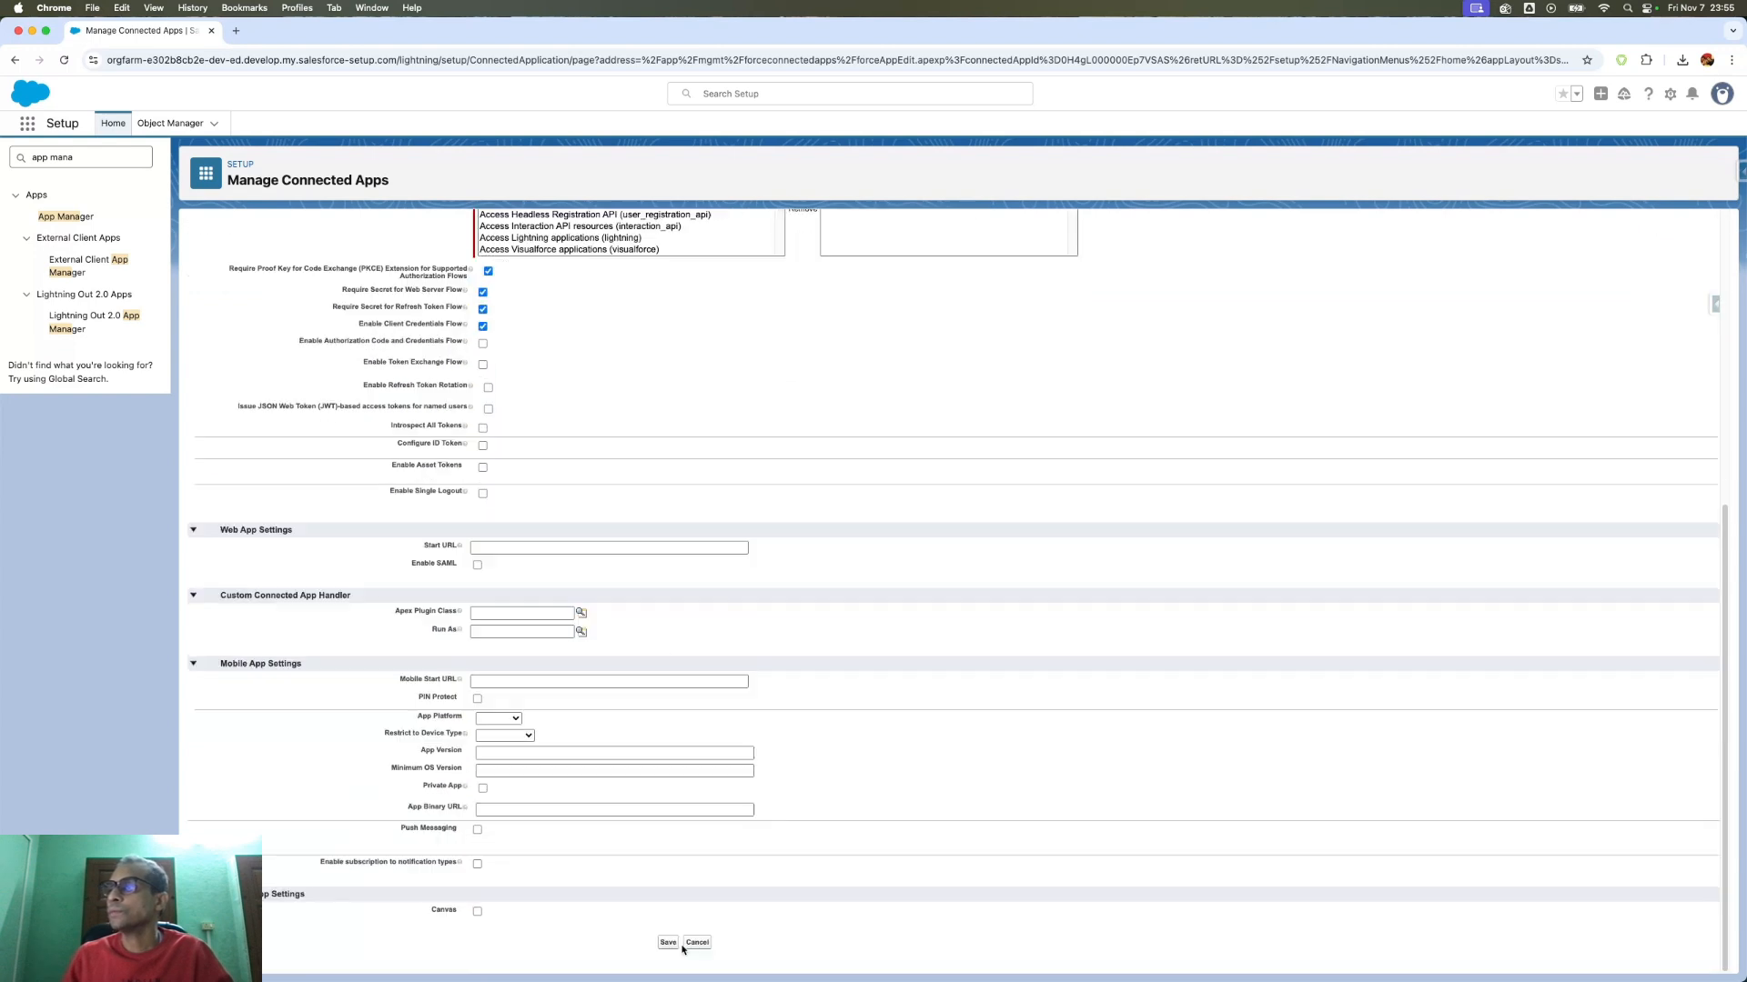
left_click(697, 944)
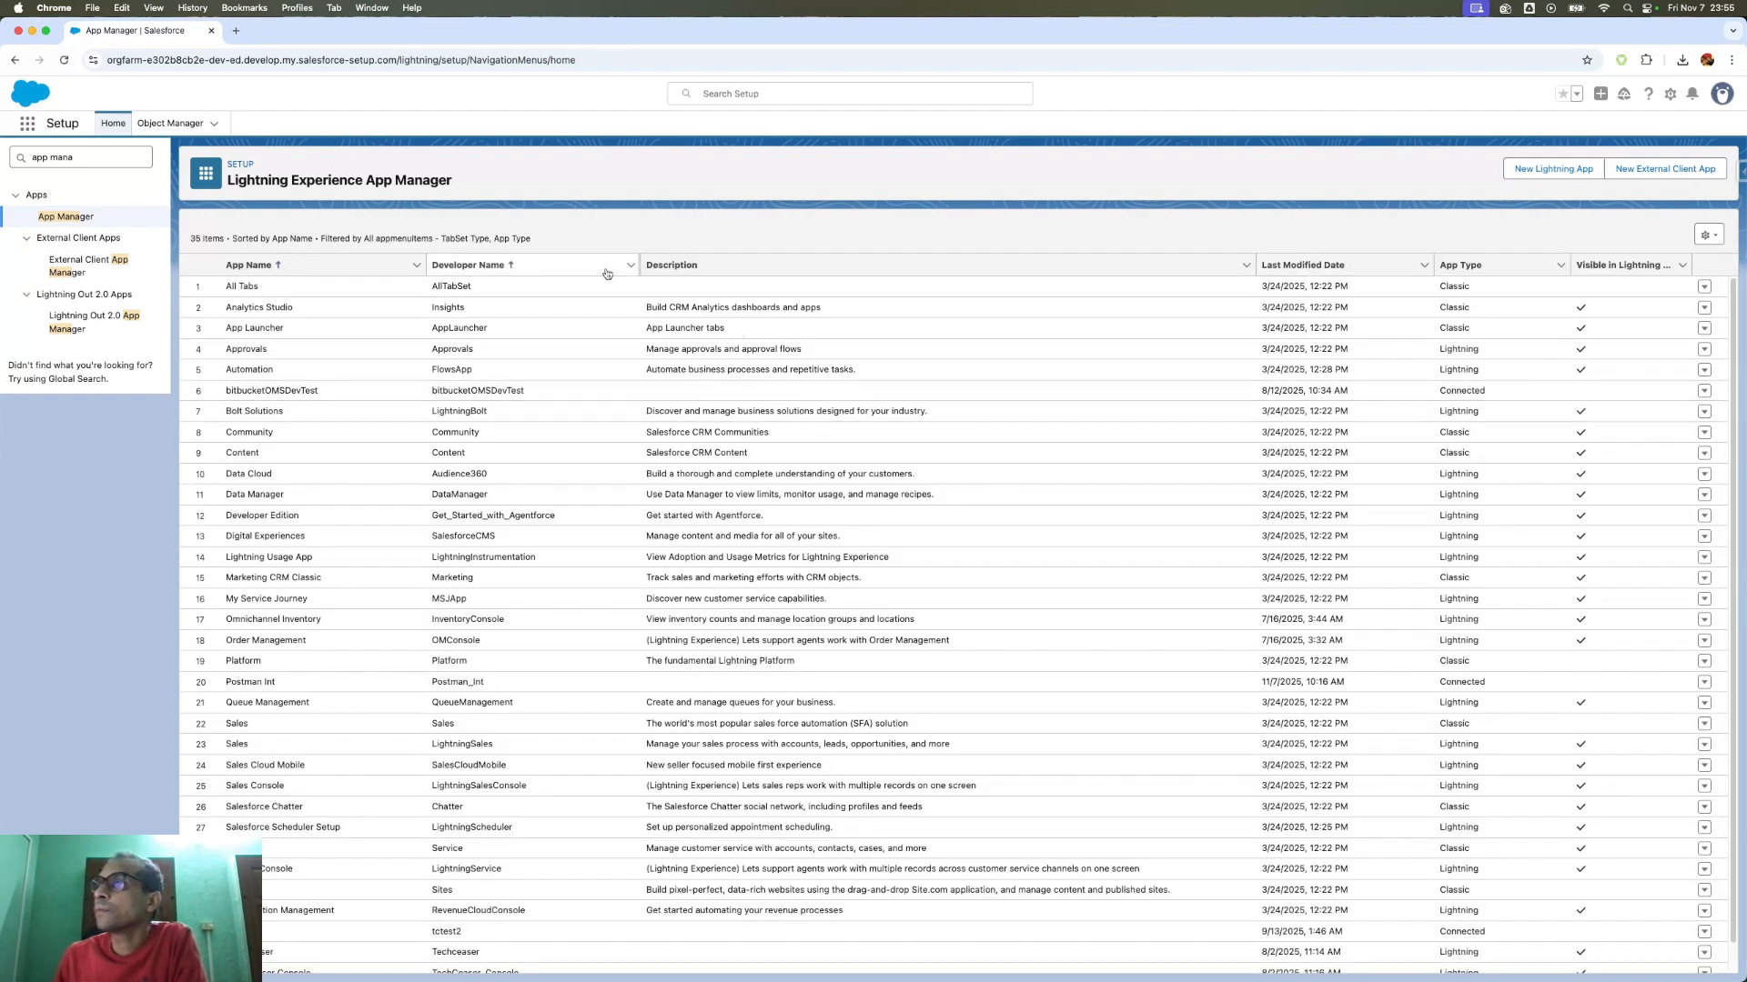
- Sort App Manager by Last Modified Date, open Postman Int's Manage page, then go back
left_click(1330, 265)
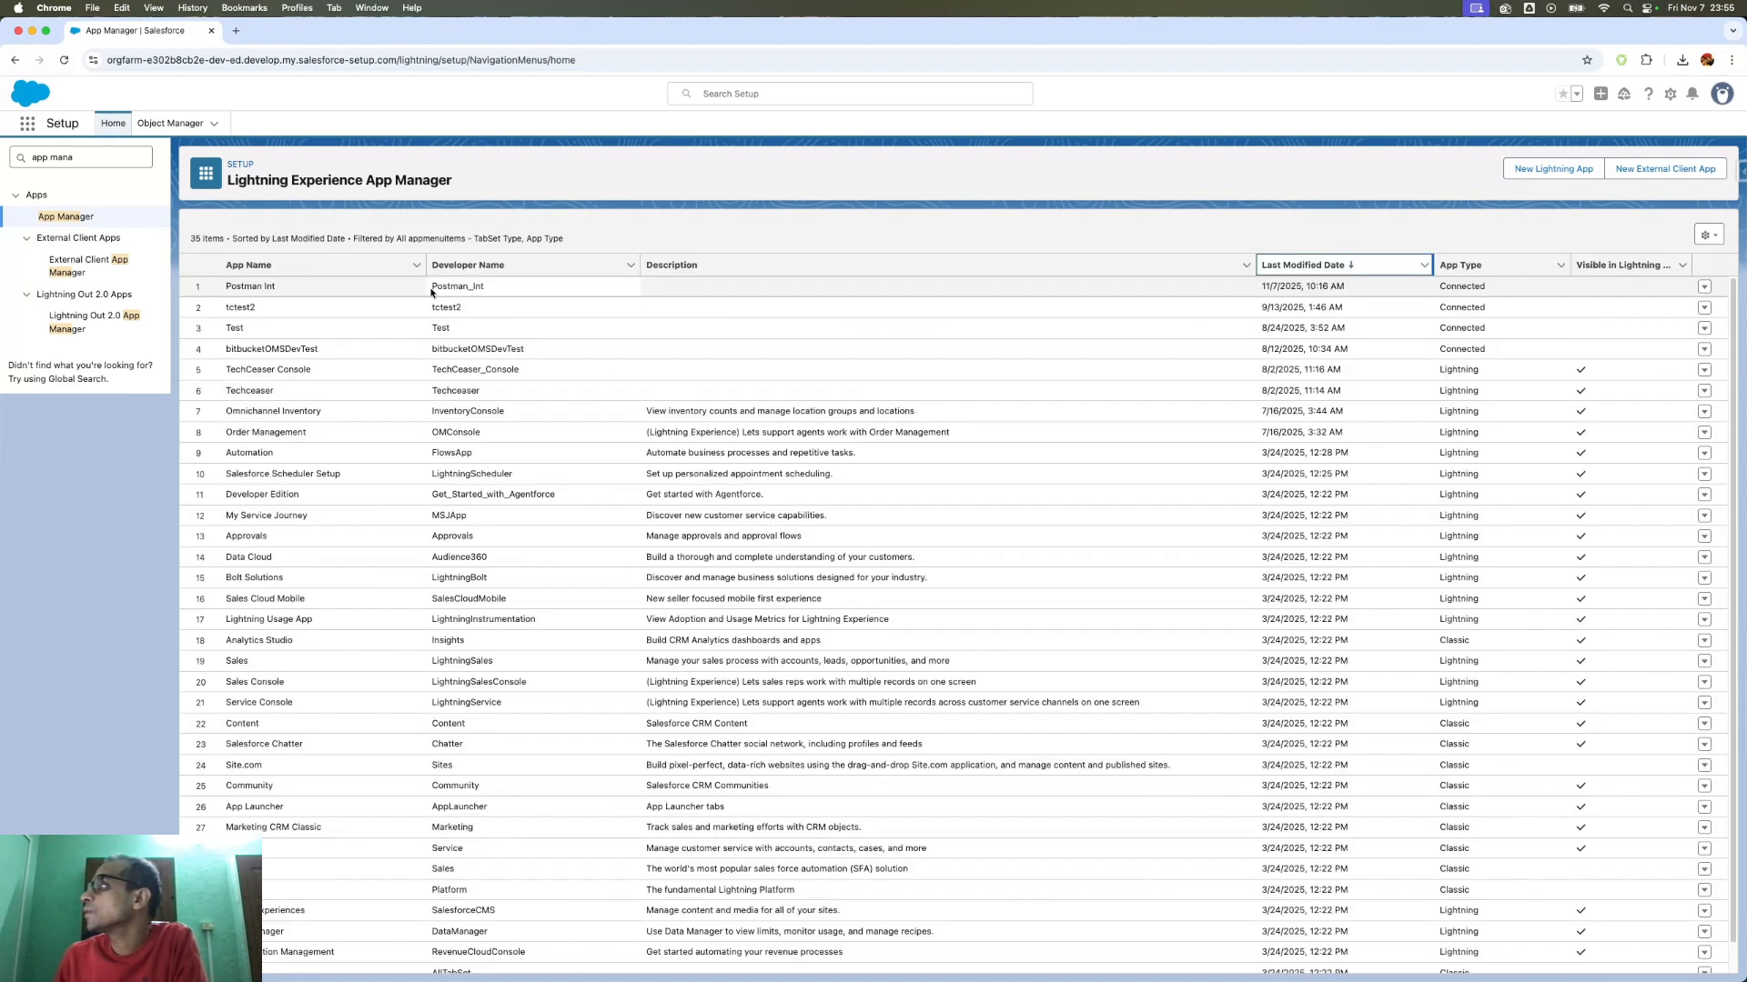
left_click(1703, 287)
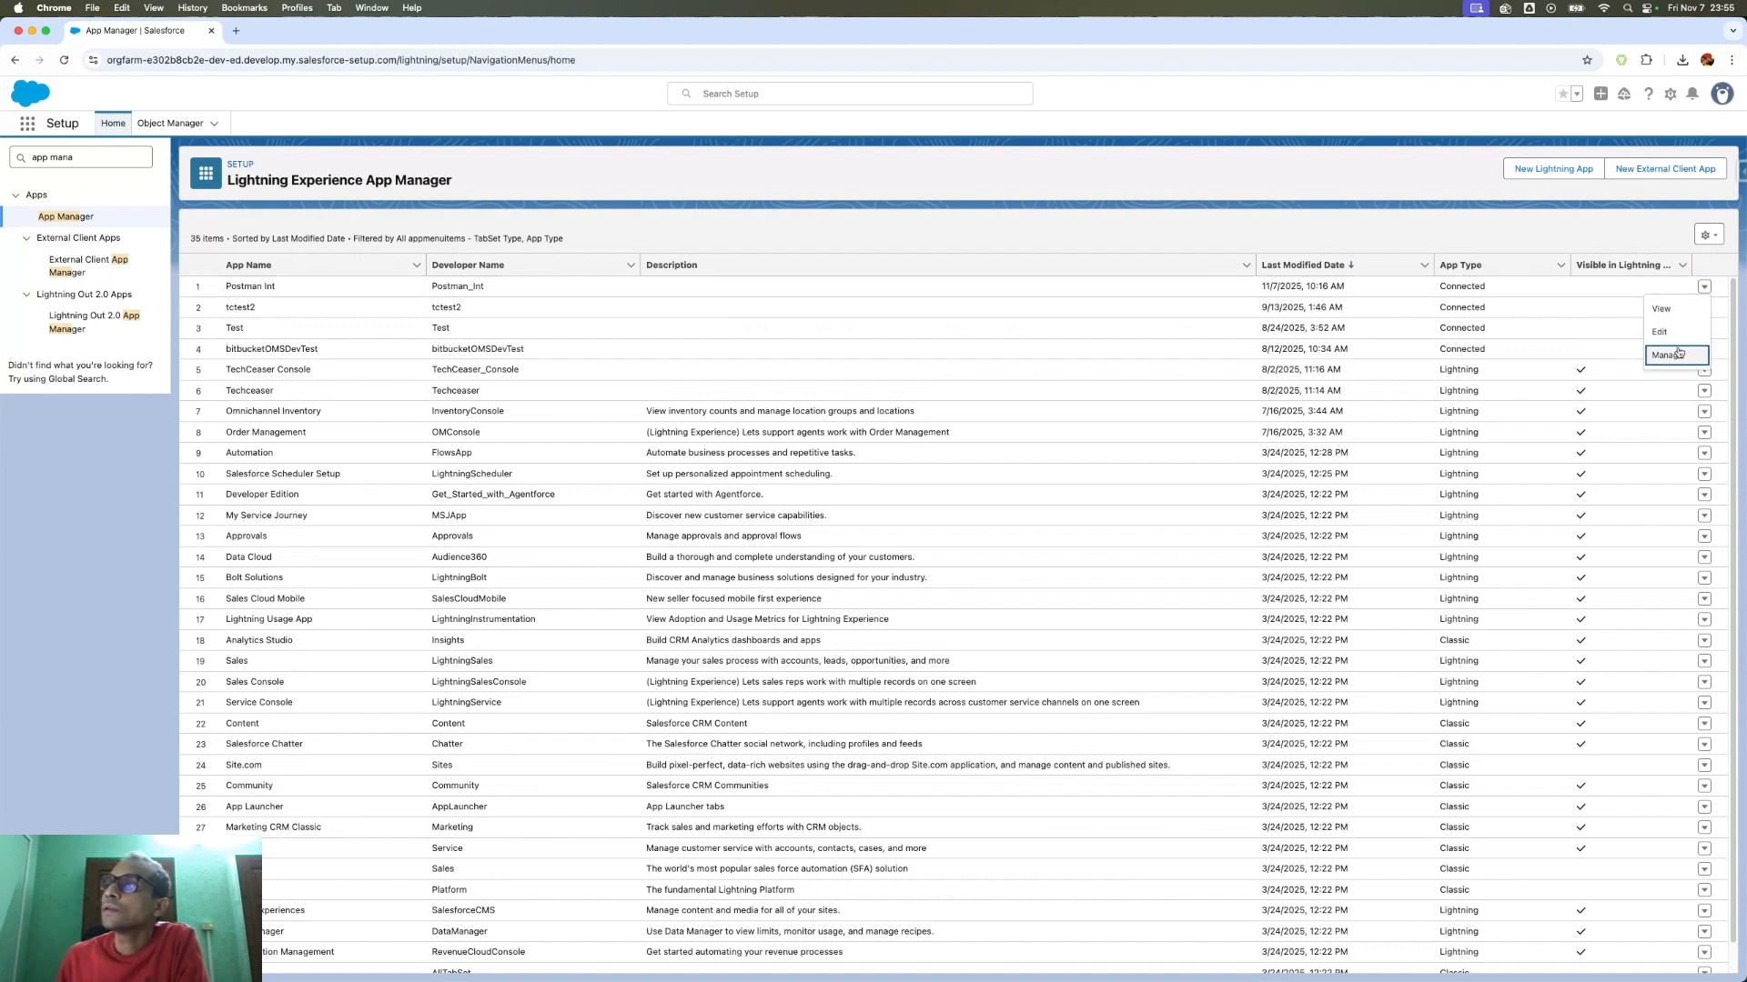
left_click(1679, 354)
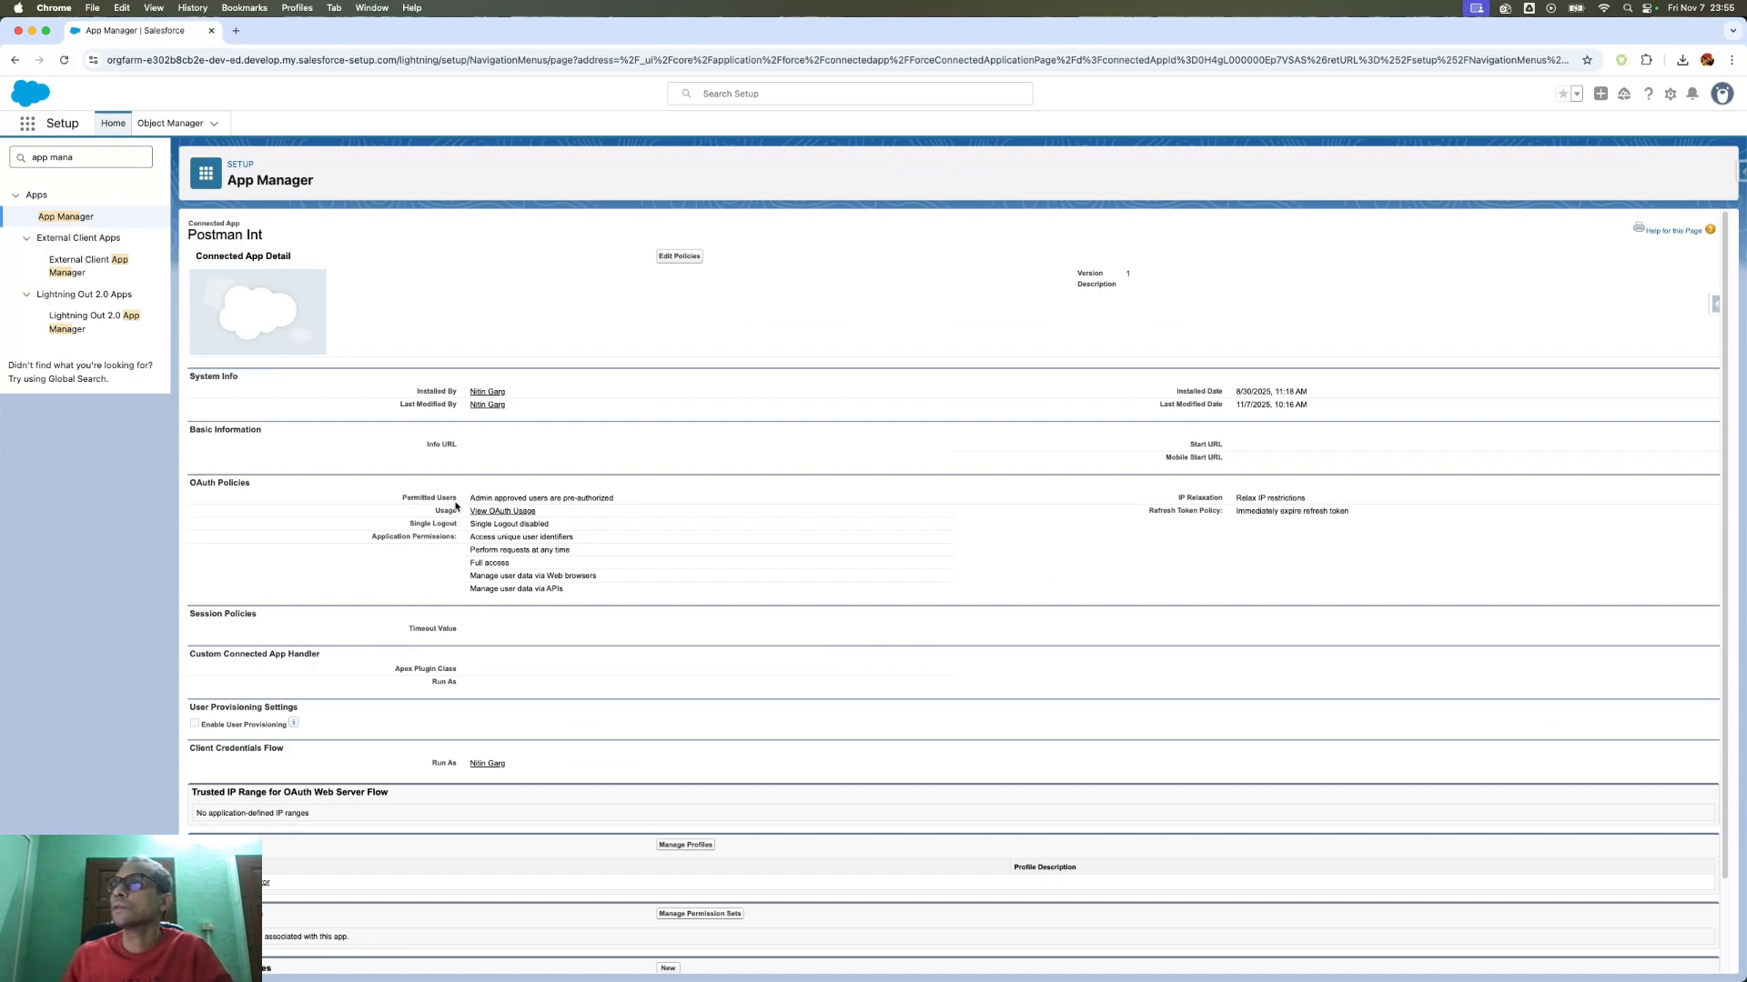
scroll(547, 546, "down", 2)
scroll(549, 549, "up", 2)
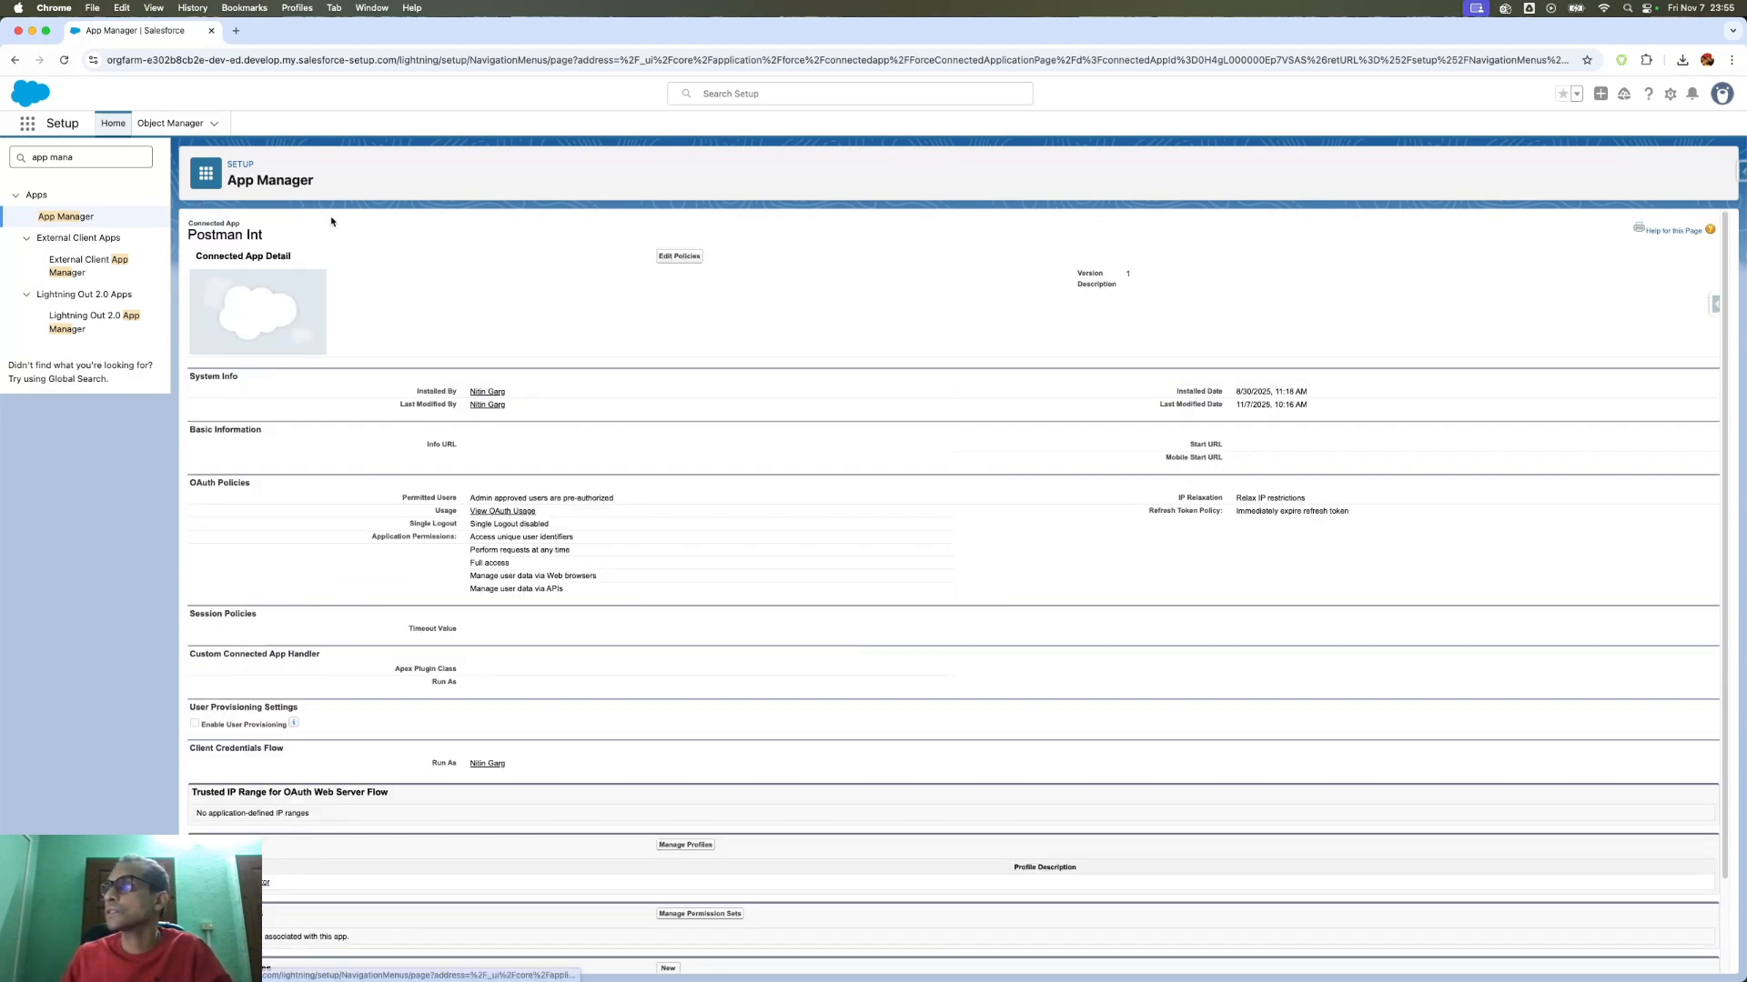
left_click(14, 60)
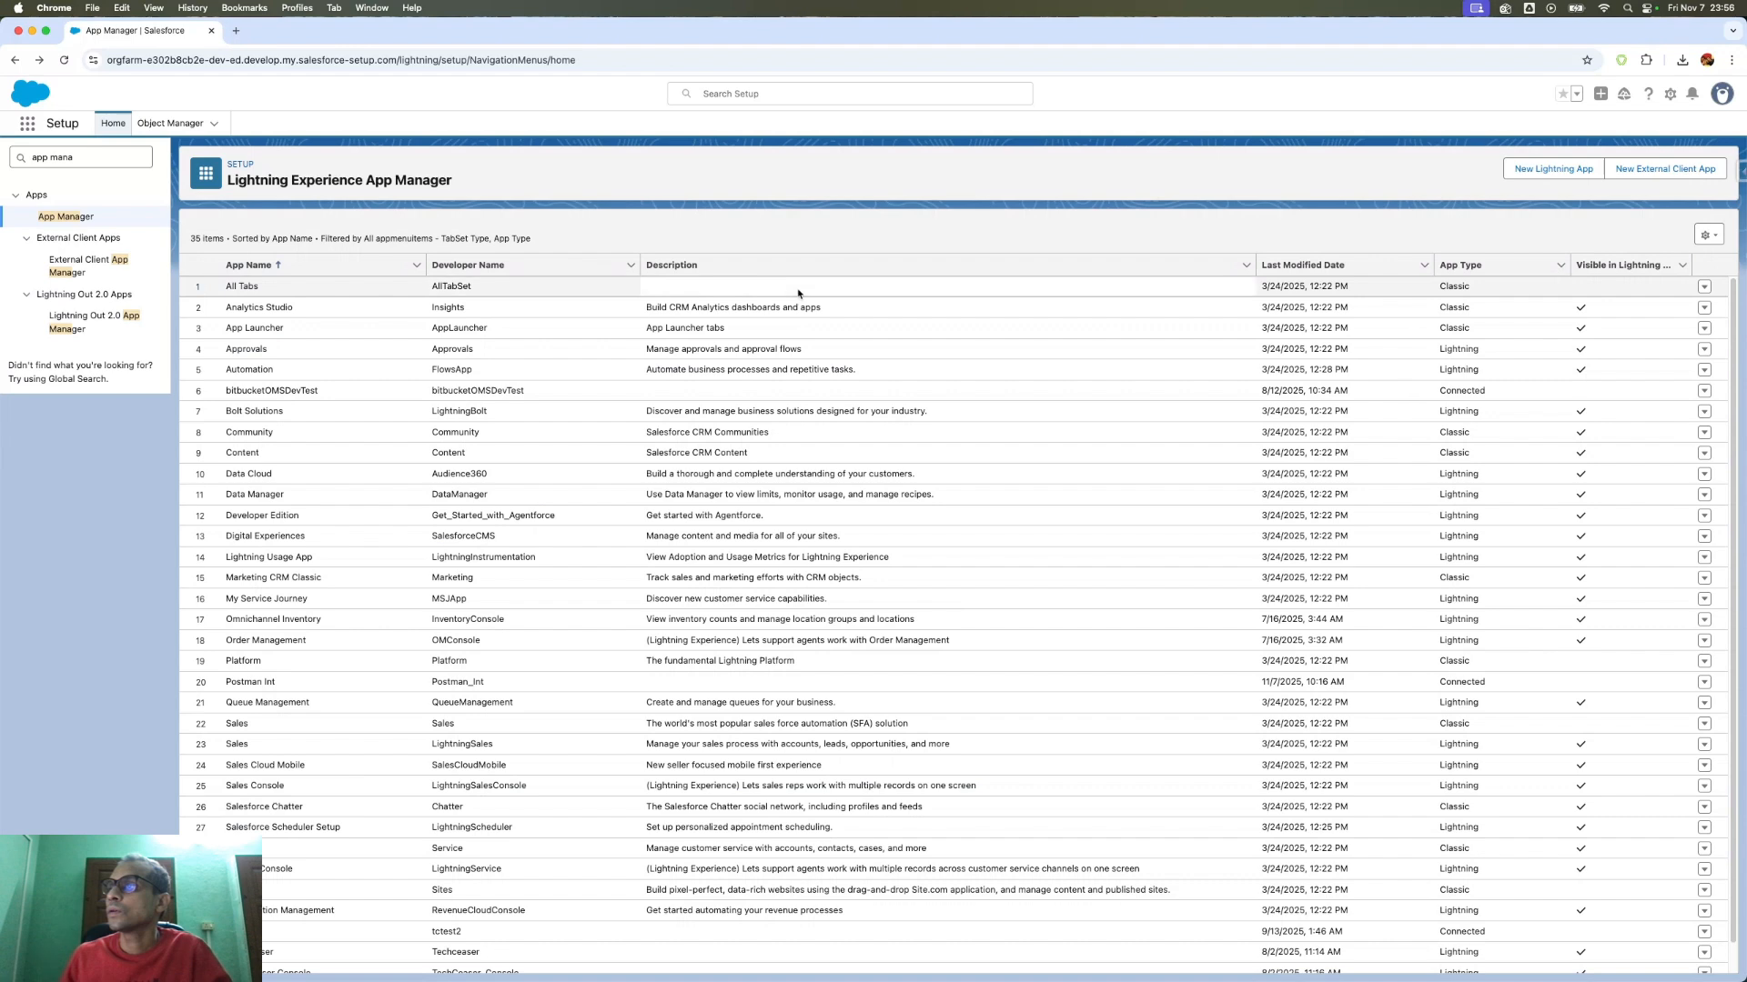
- Re-sort by Last Modified Date and view the Postman Int connected app details
left_click(1311, 266)
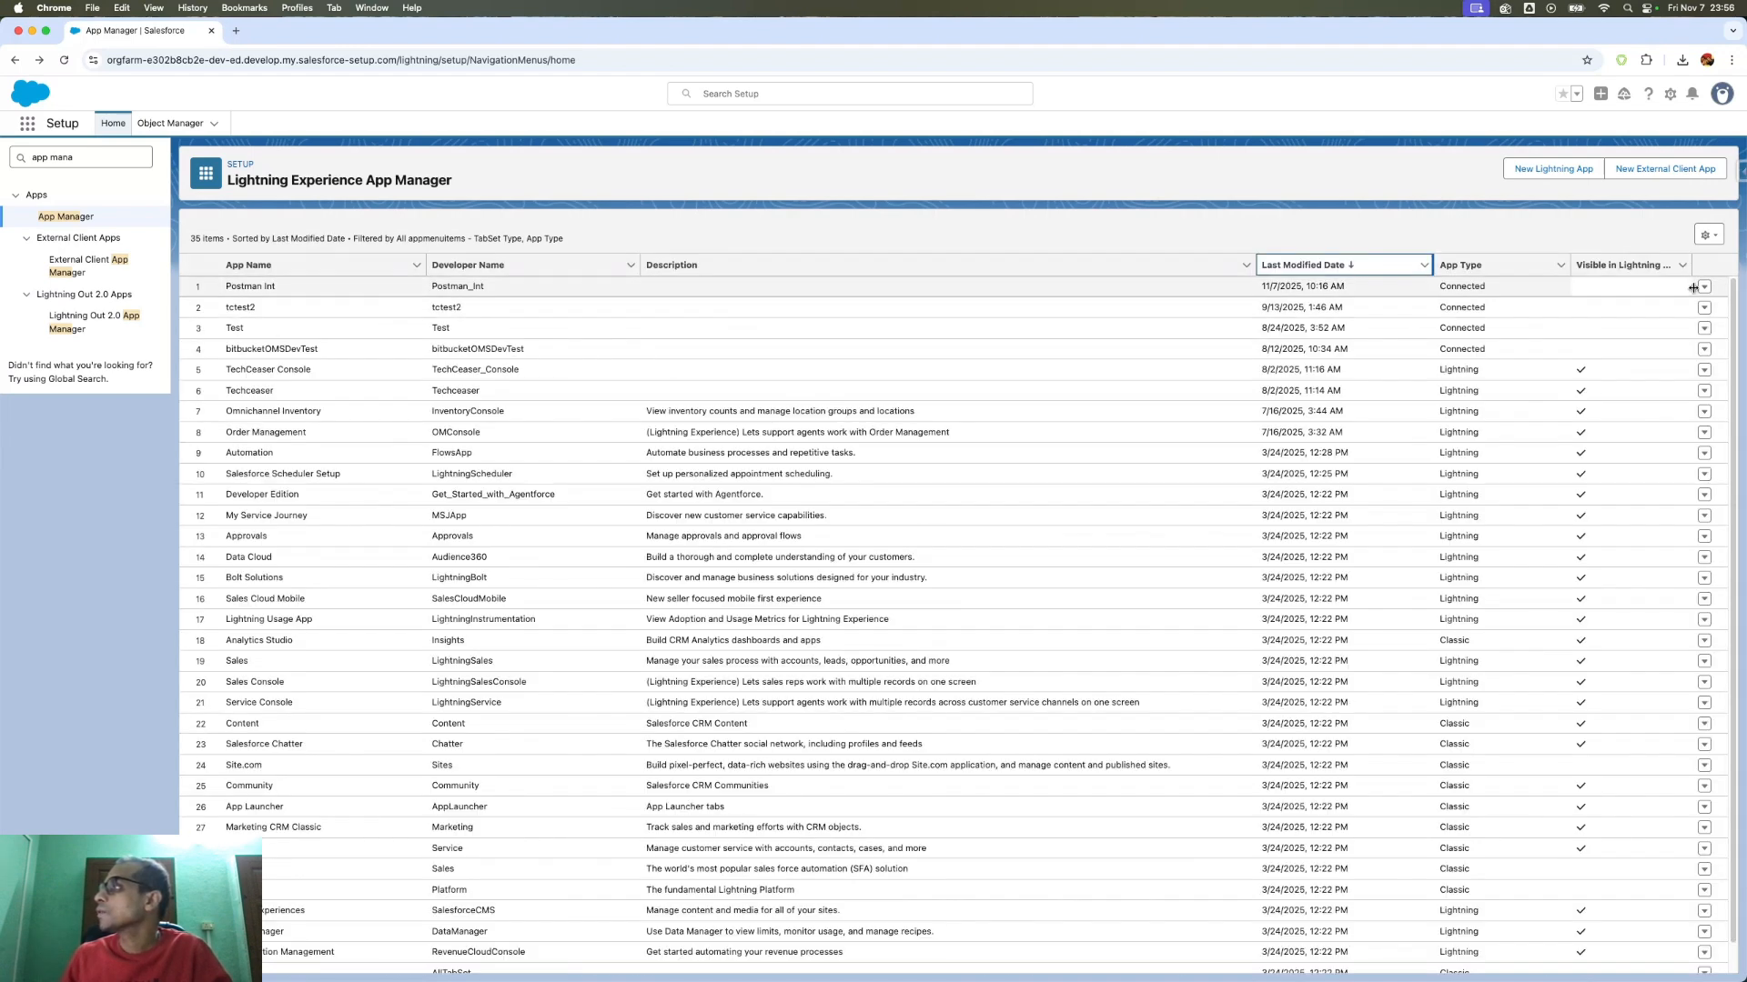
left_click(1703, 288)
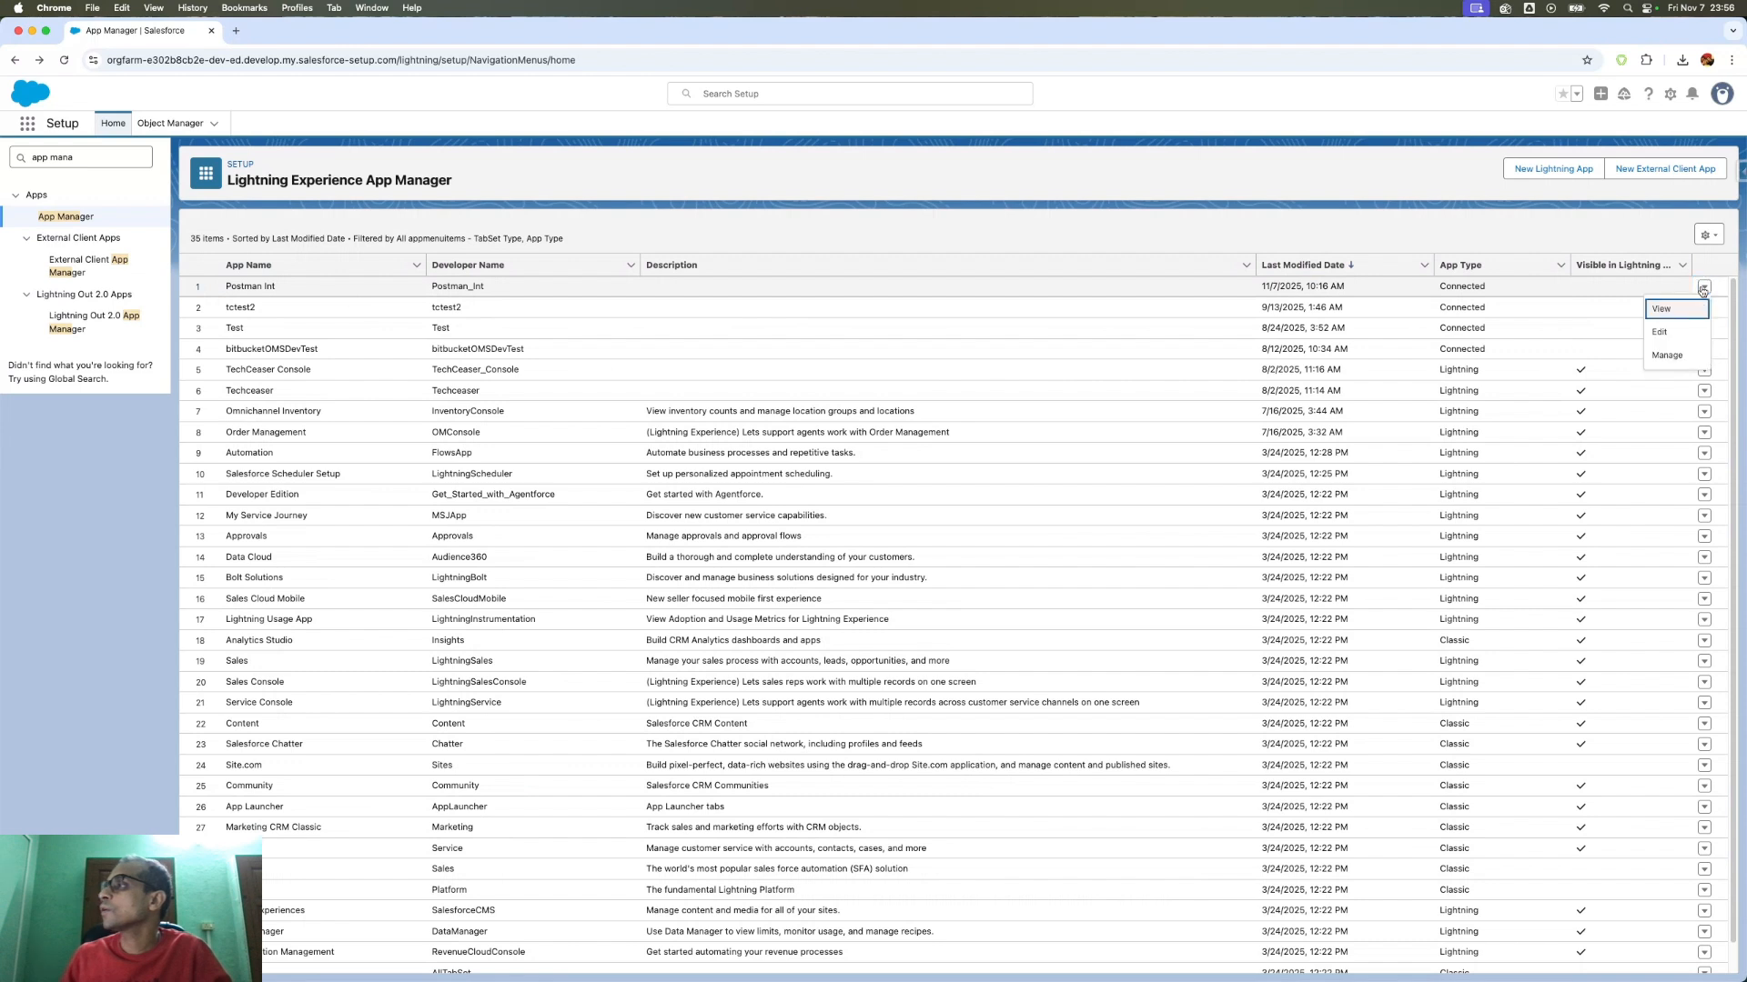
left_click(1666, 313)
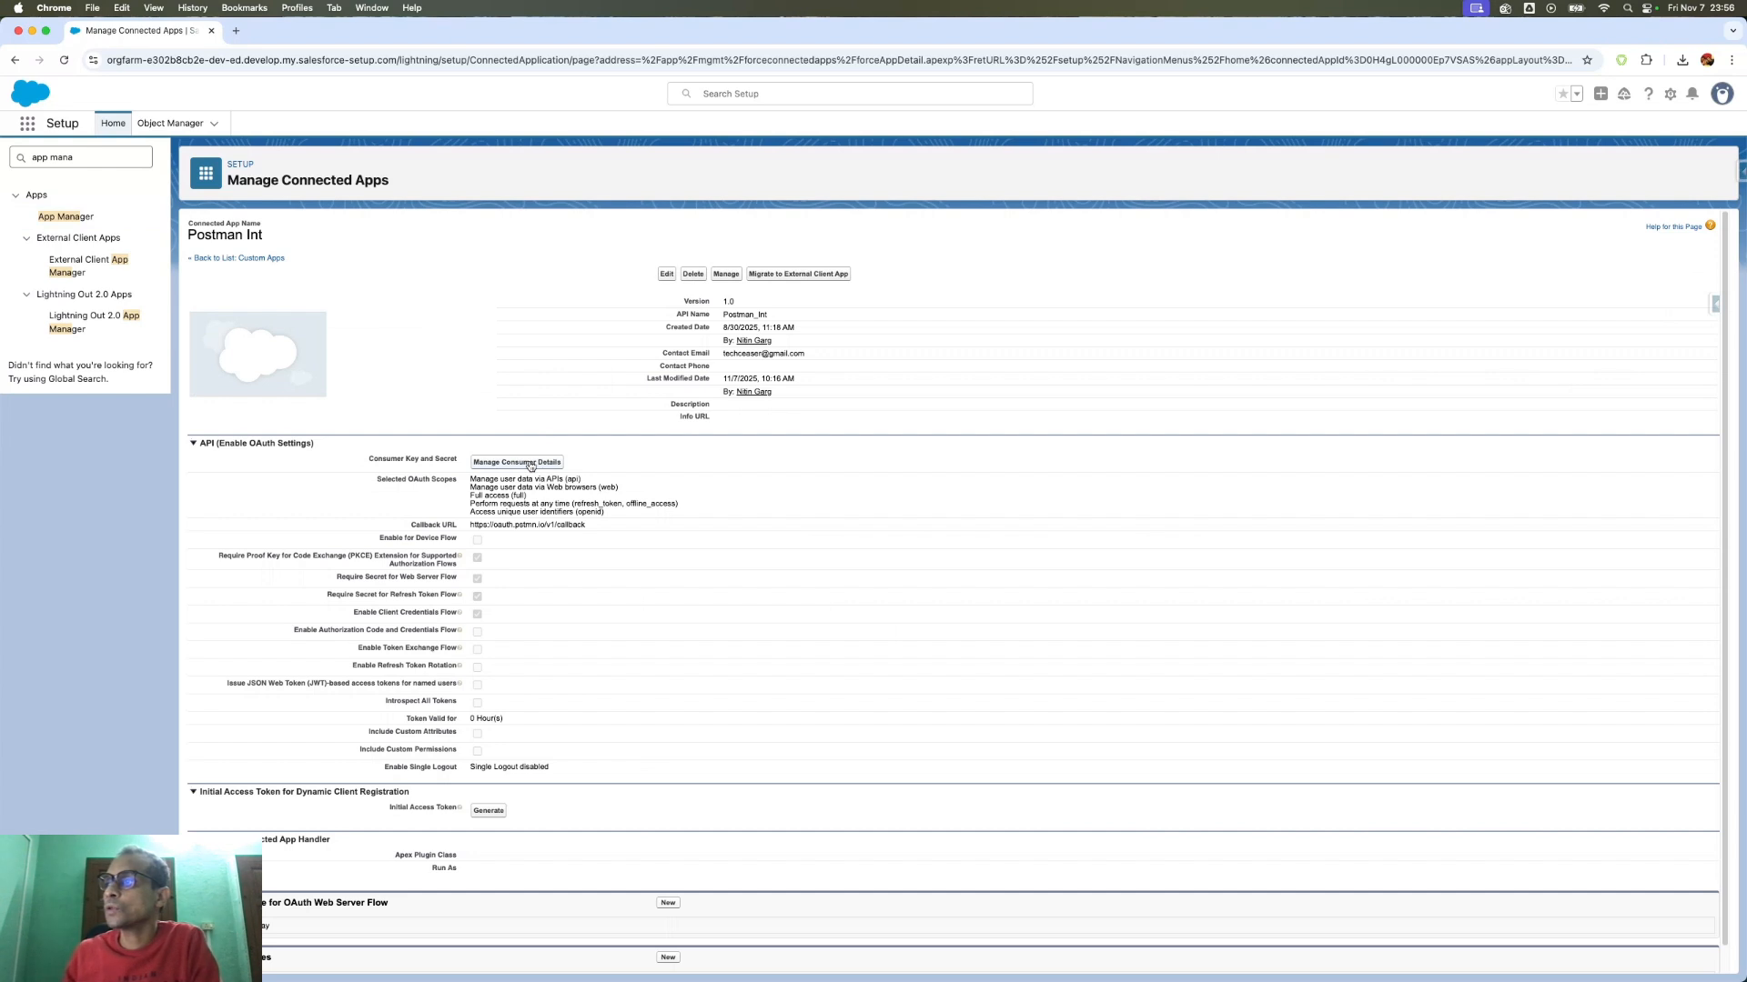
left_click(531, 464)
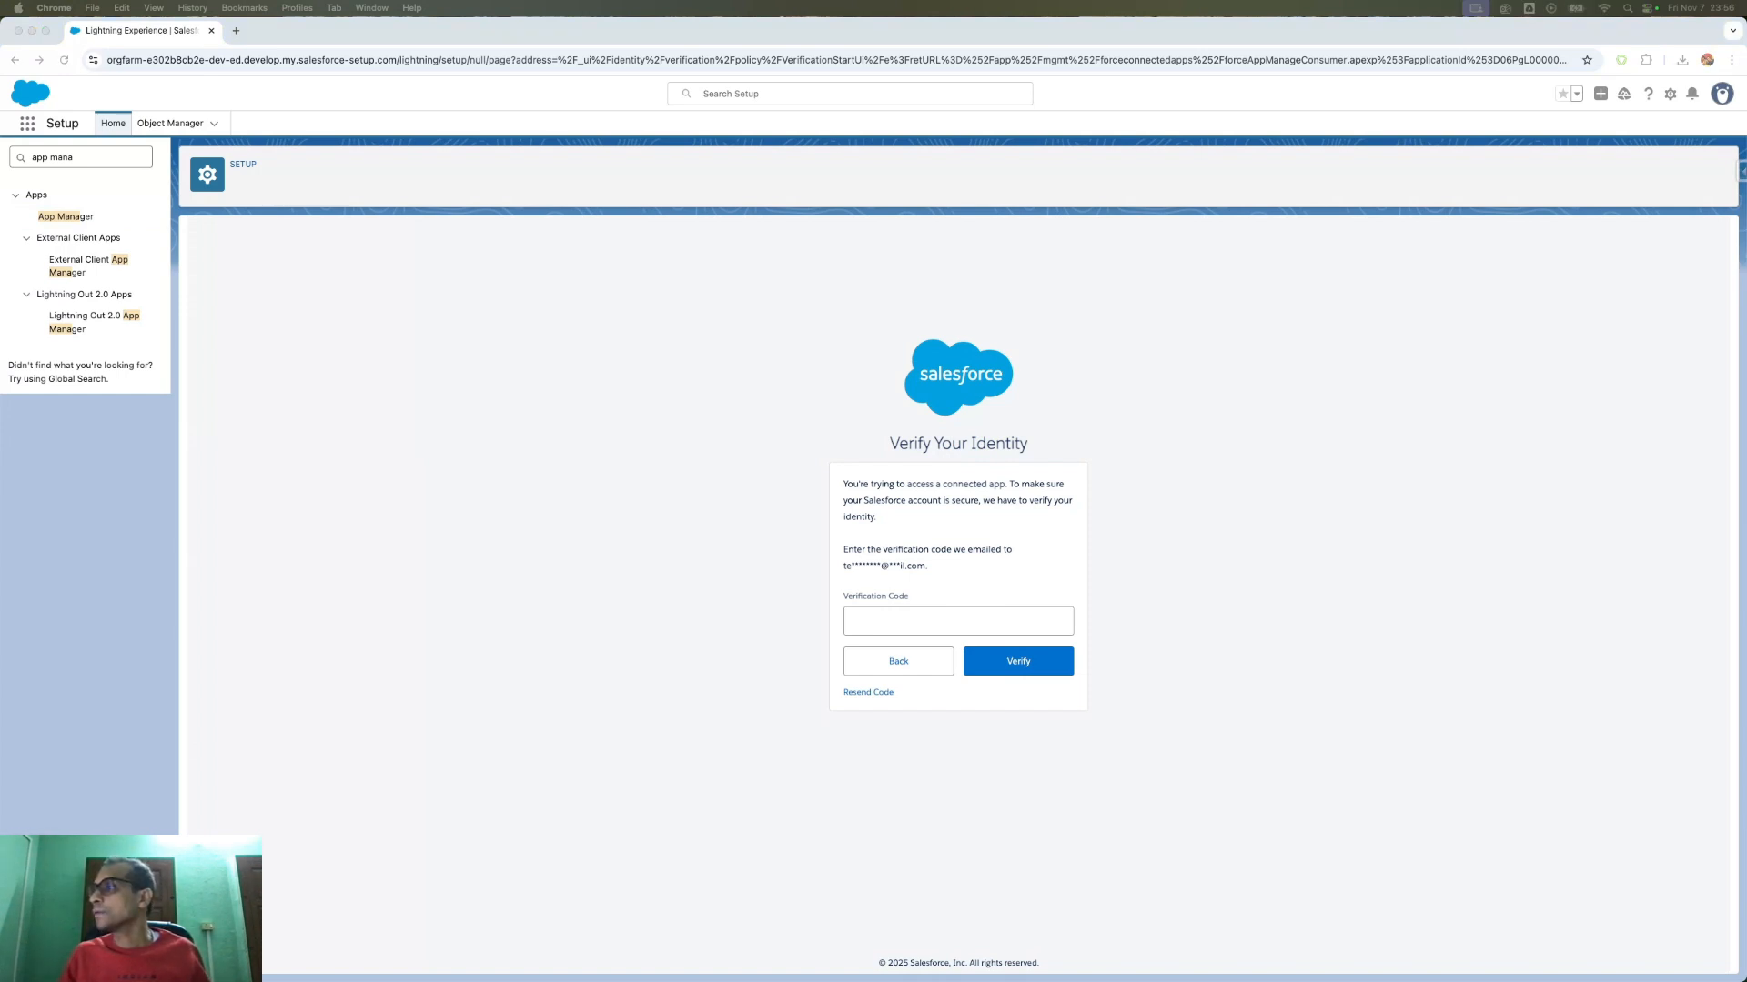
left_click(898, 625)
key("super+v")
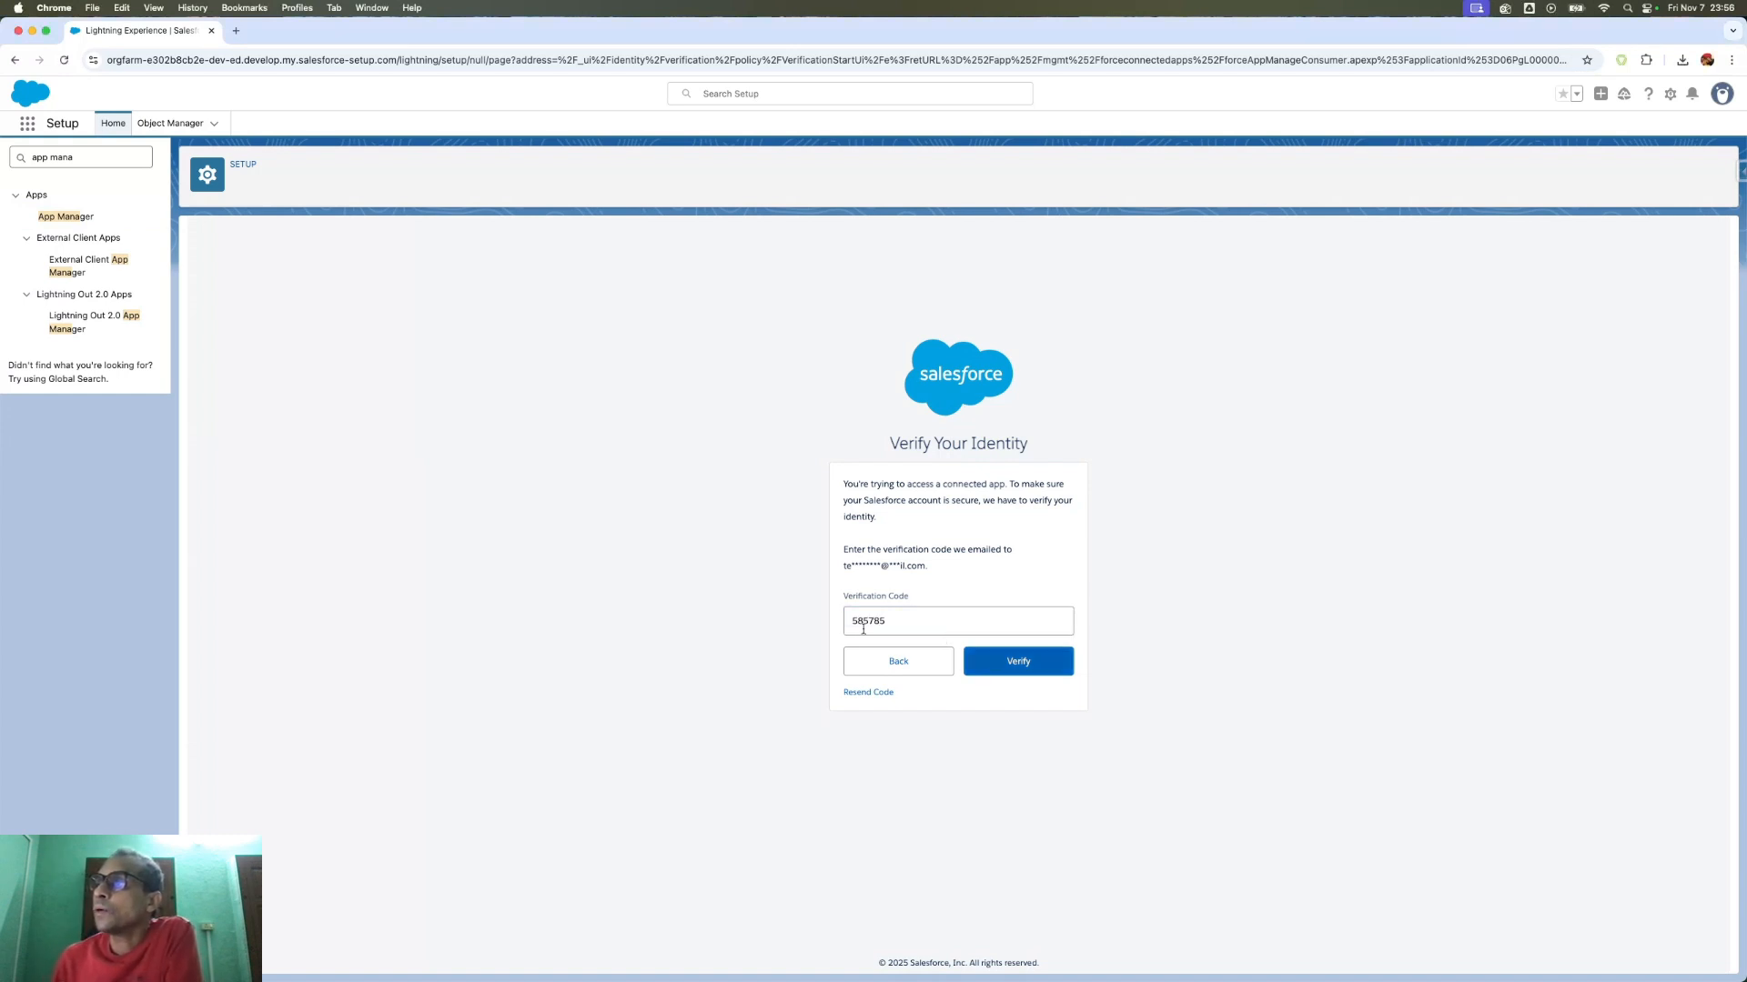
key("Return")
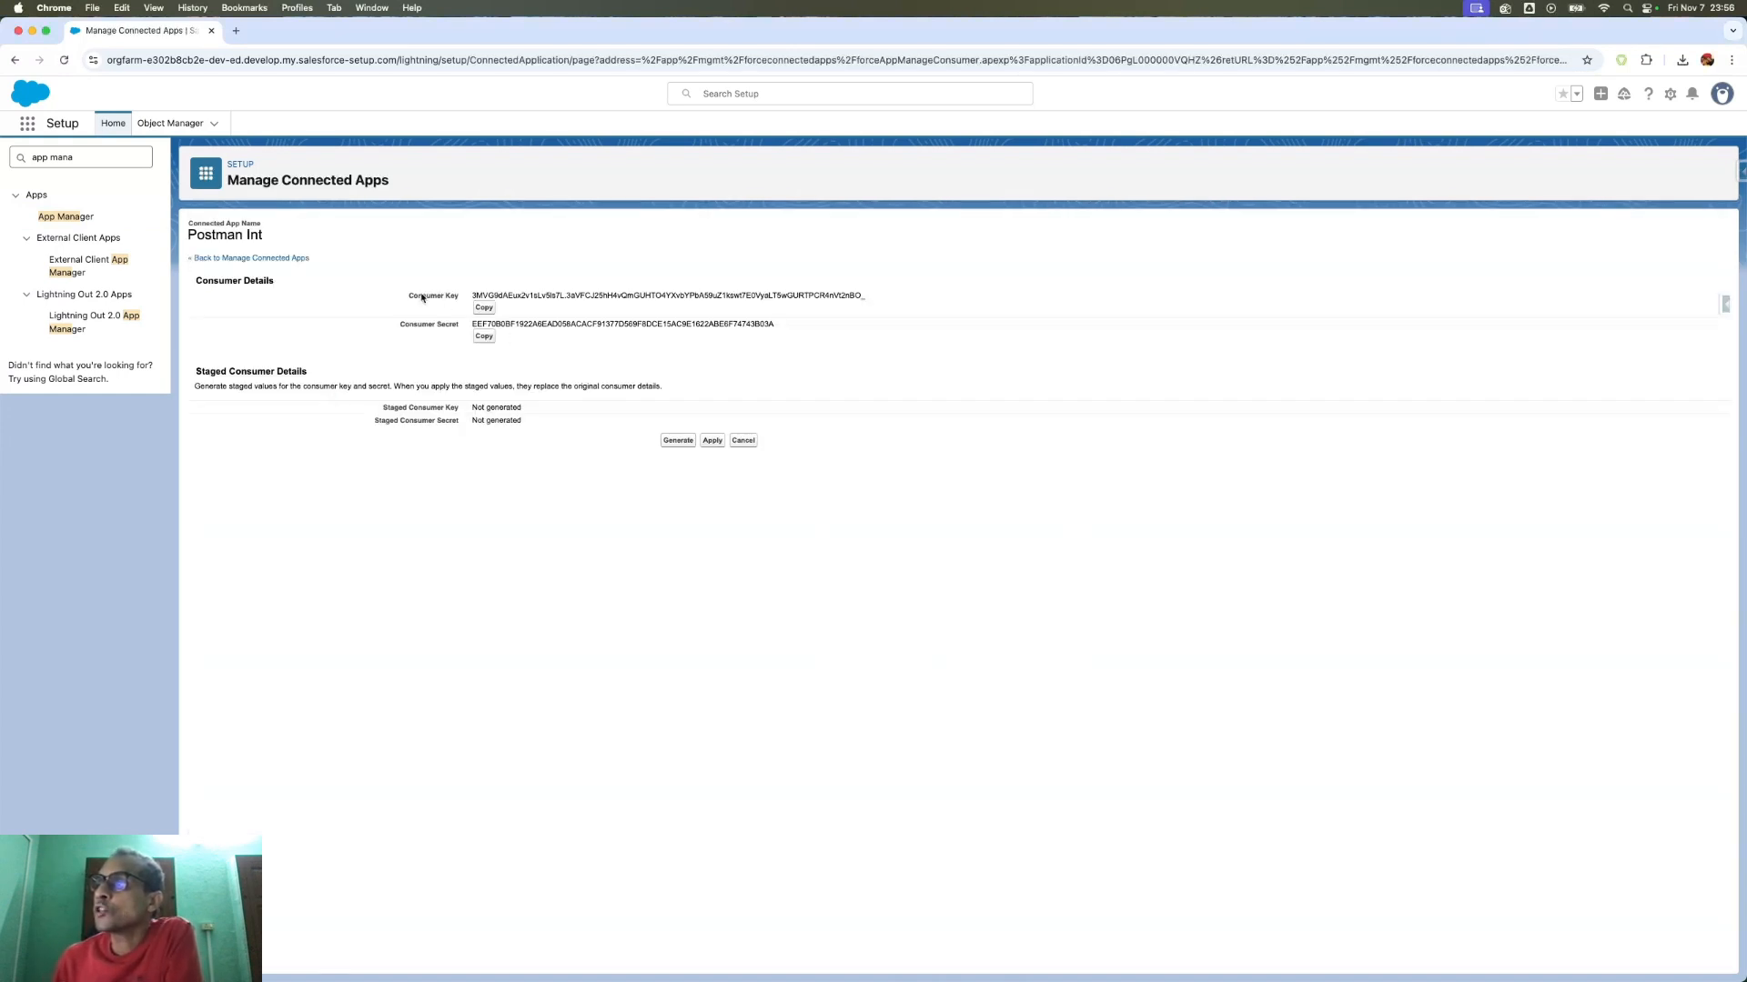
left_click_drag(409, 296, 663, 341)
left_click(615, 349)
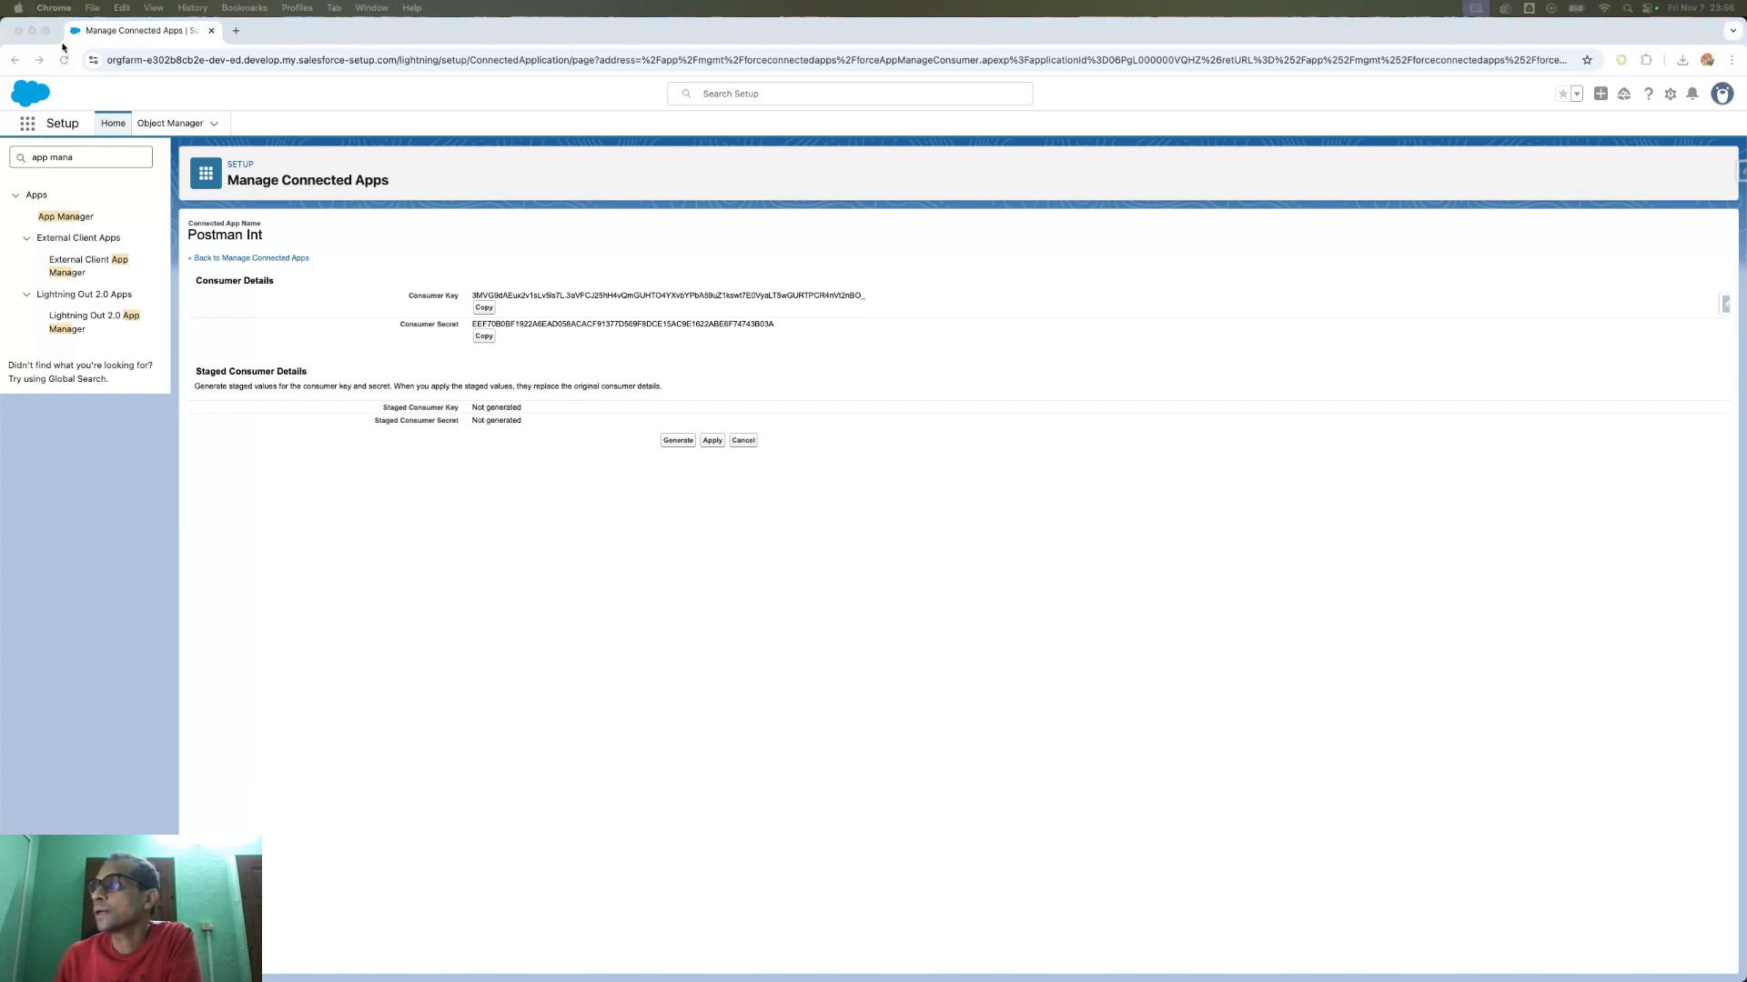
left_click(743, 441)
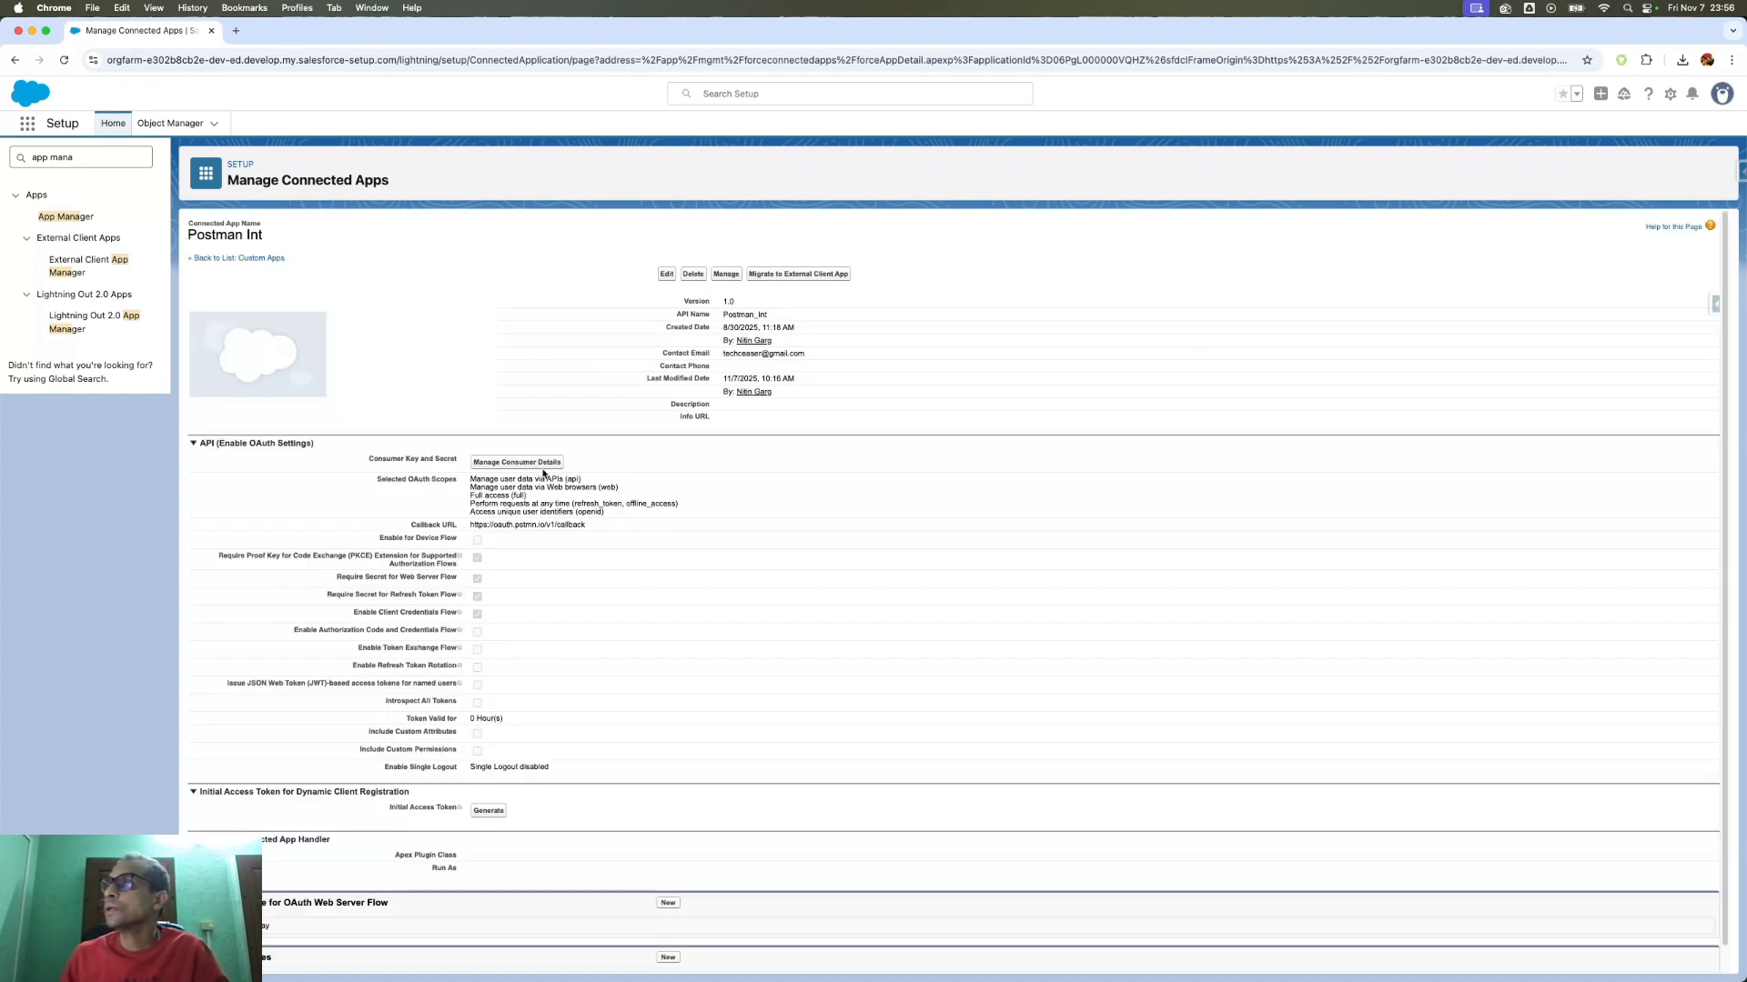
- Cancel an edit of Postman Int and return to App Manager sorted by Last Modified Date
scroll(591, 446, "down", 1)
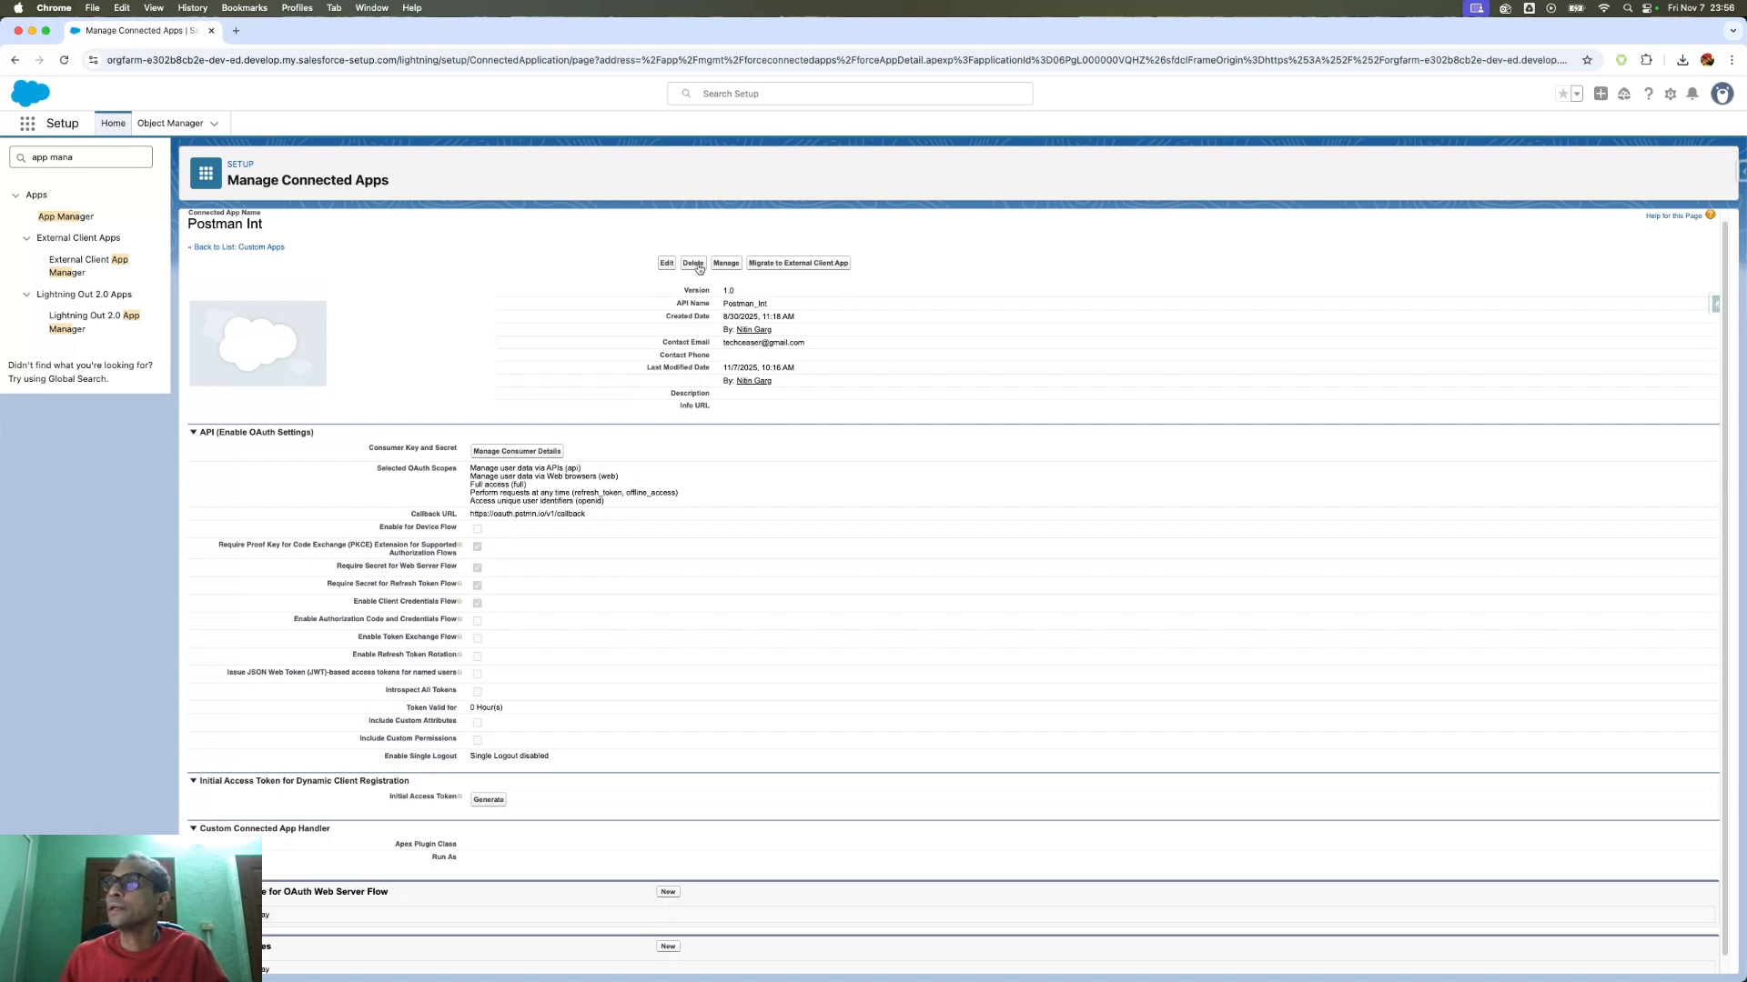
left_click(666, 264)
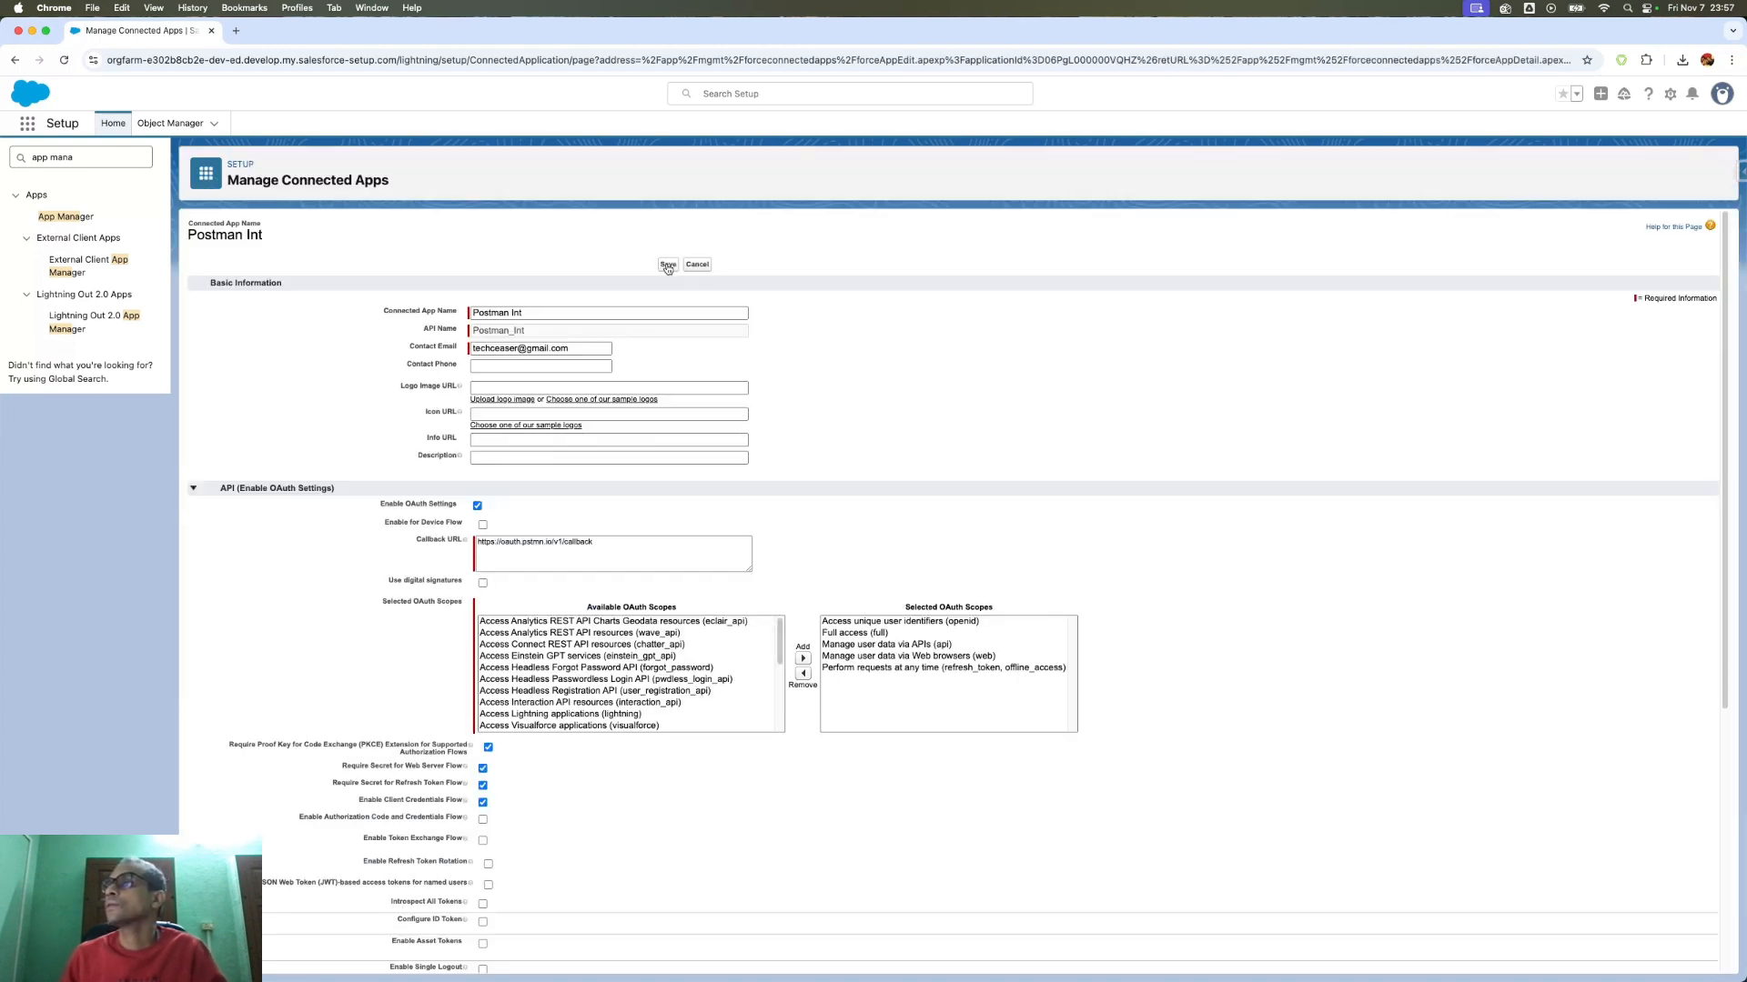
left_click(708, 265)
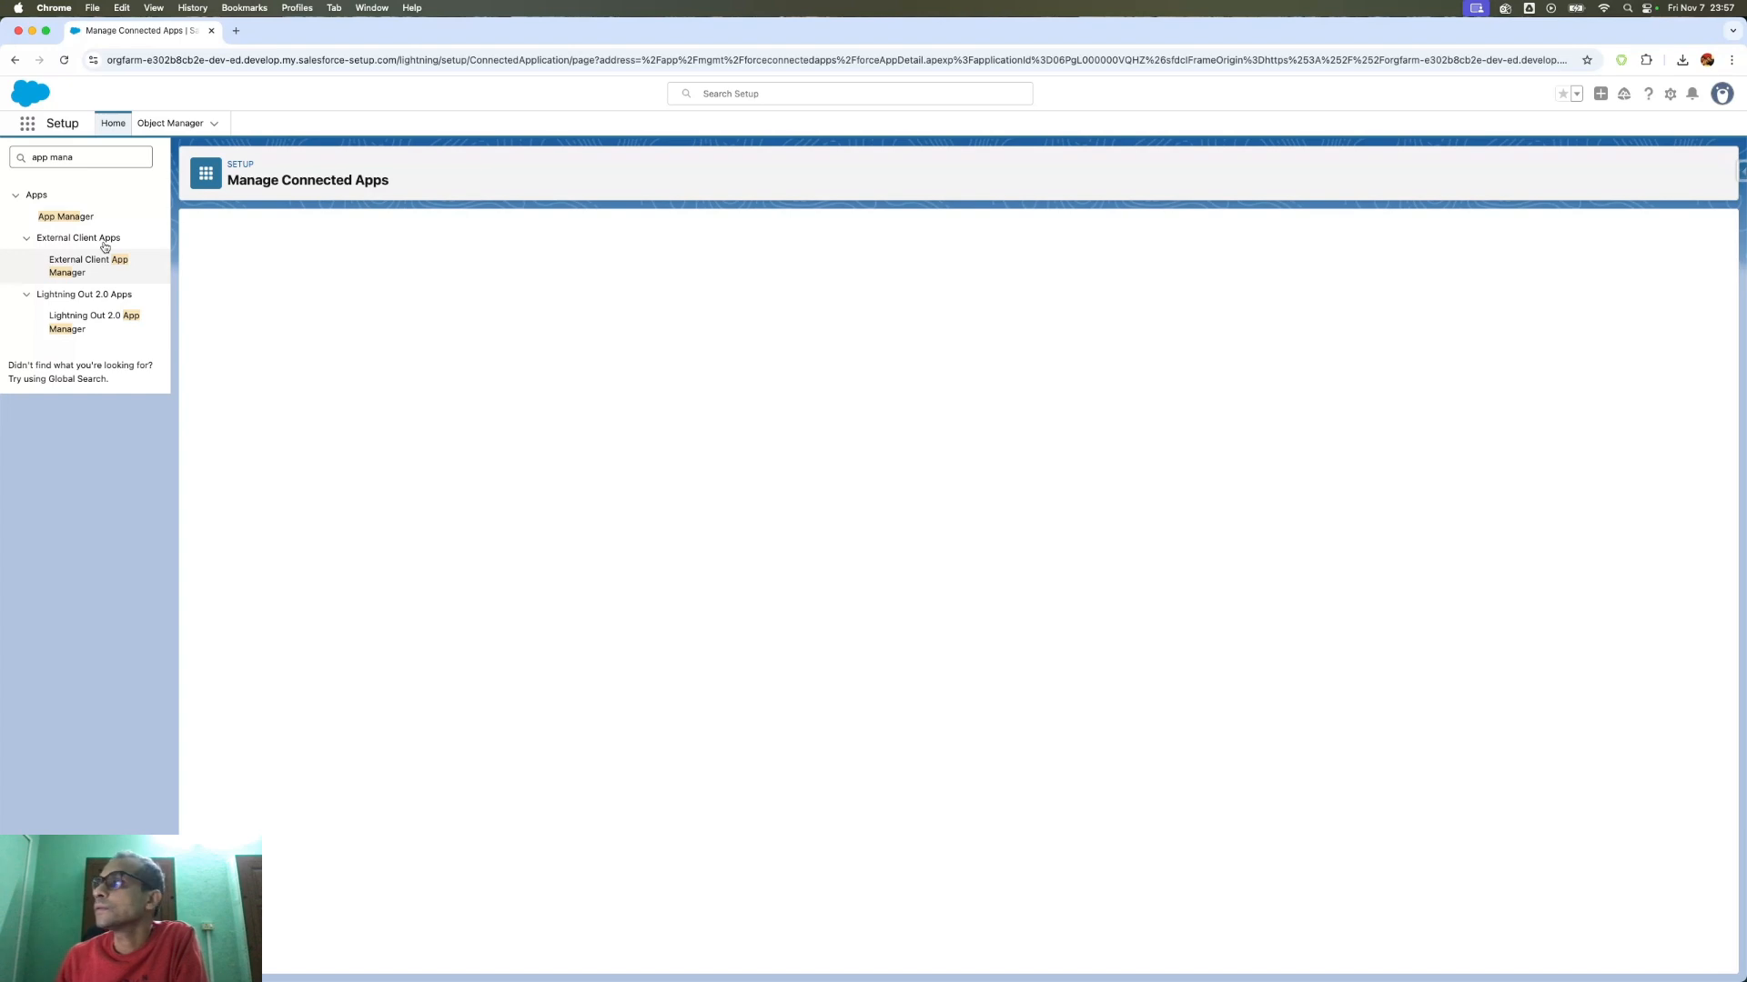
left_click(79, 218)
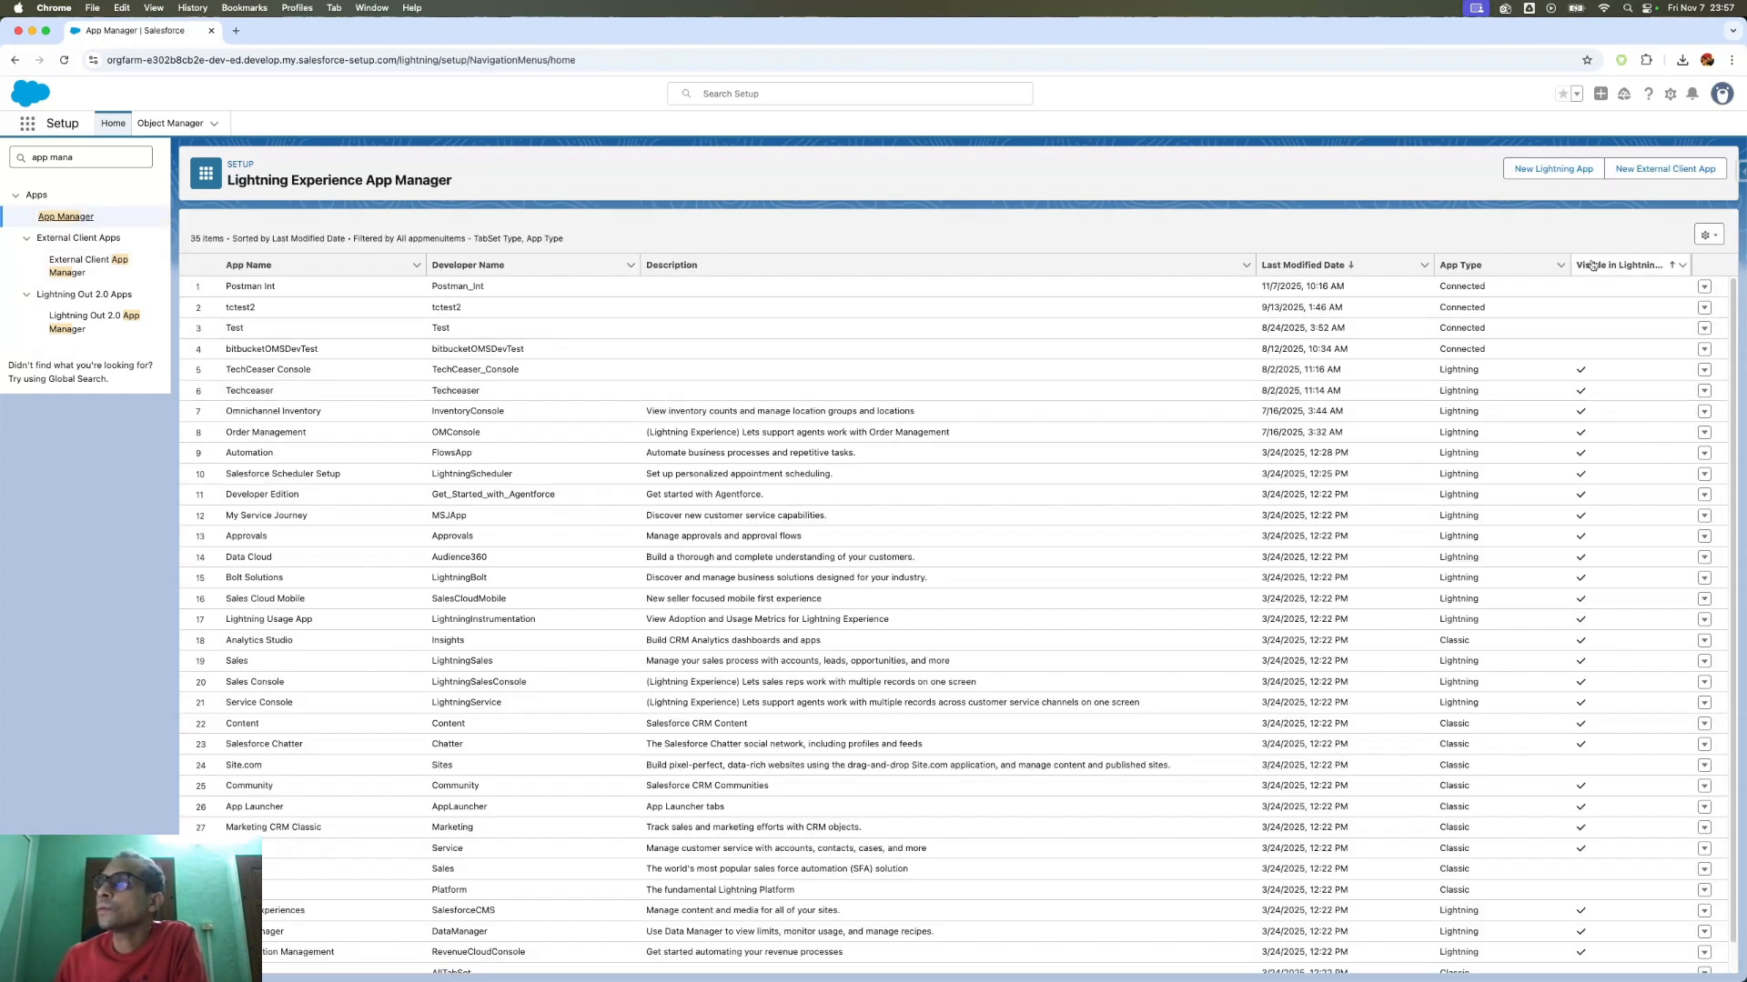
left_click(1355, 272)
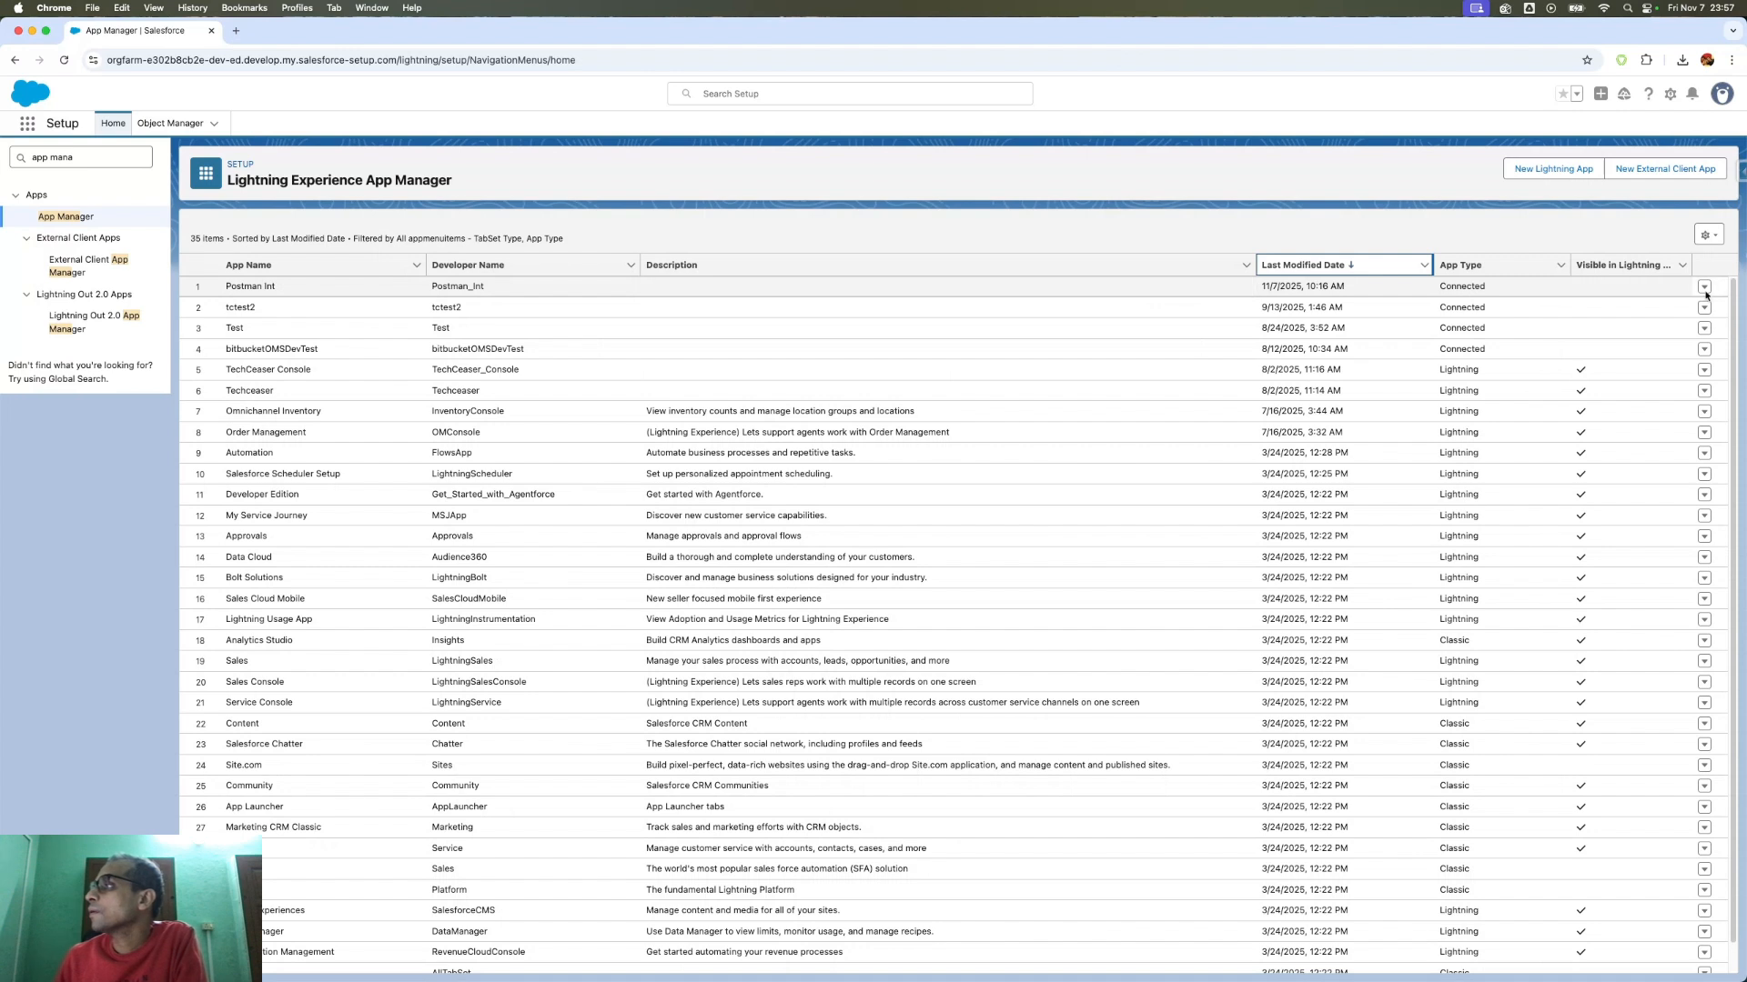
left_click(1703, 286)
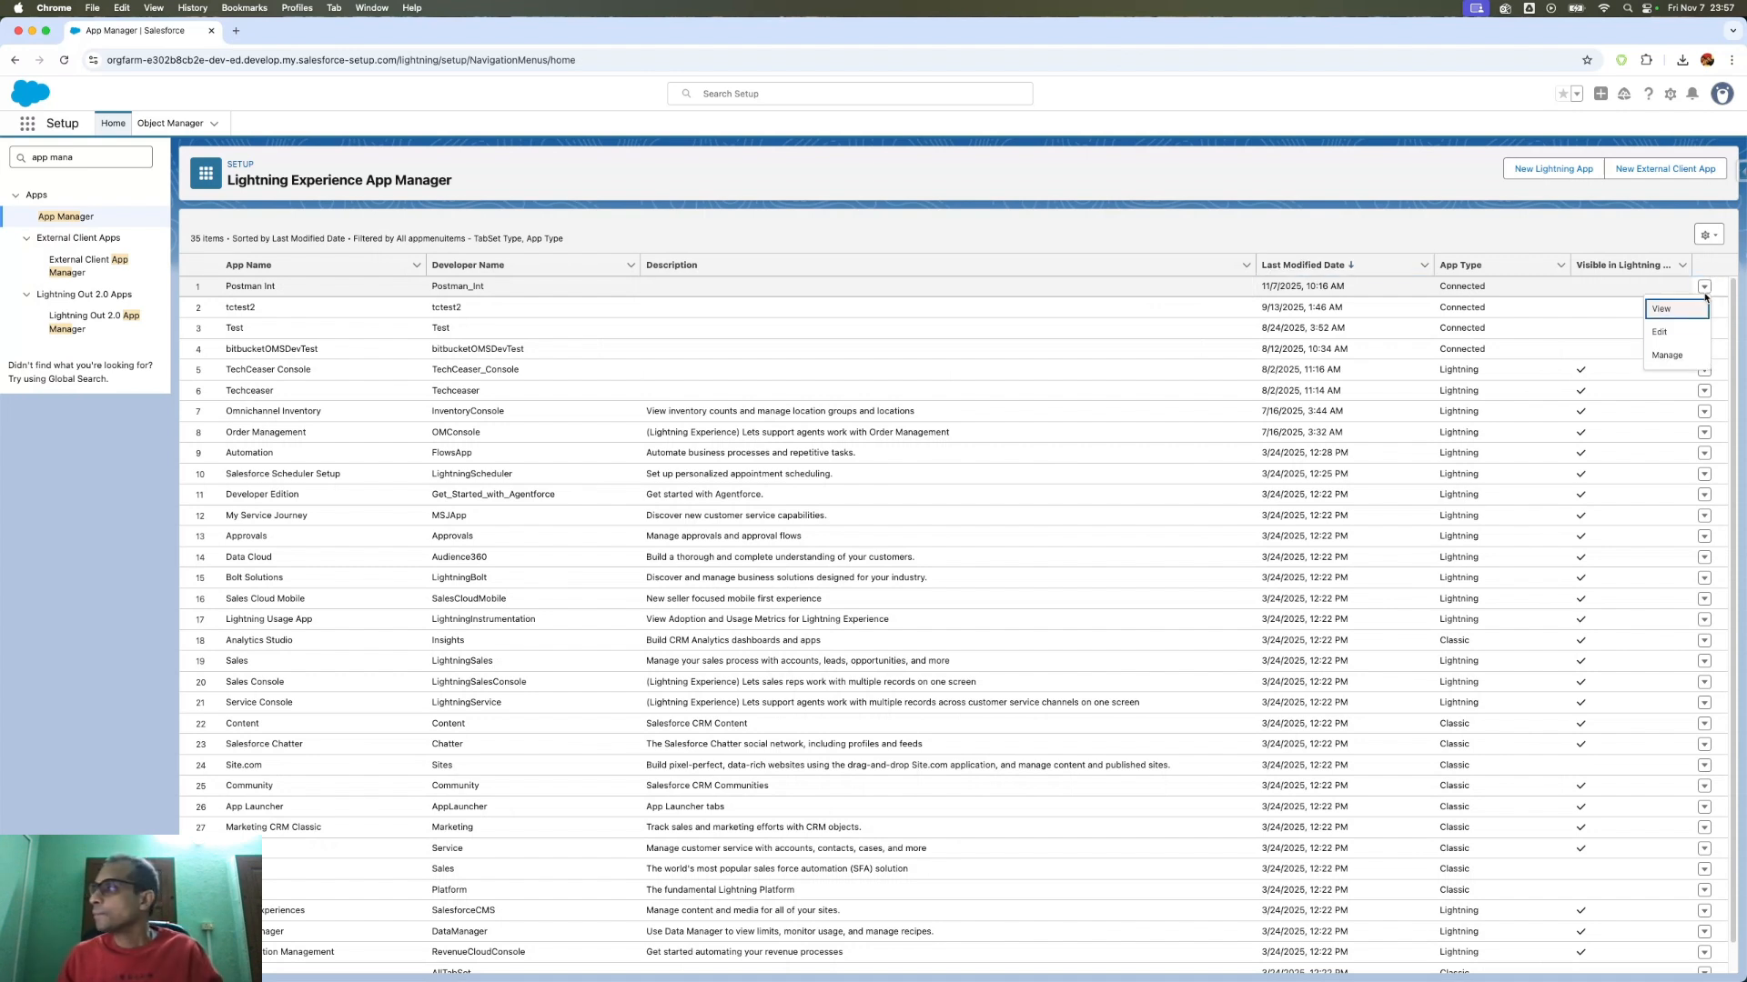
- Edit Postman Int's policies, keeping admin-approved users pre-authorized and IP restrictions relaxed
left_click(1668, 356)
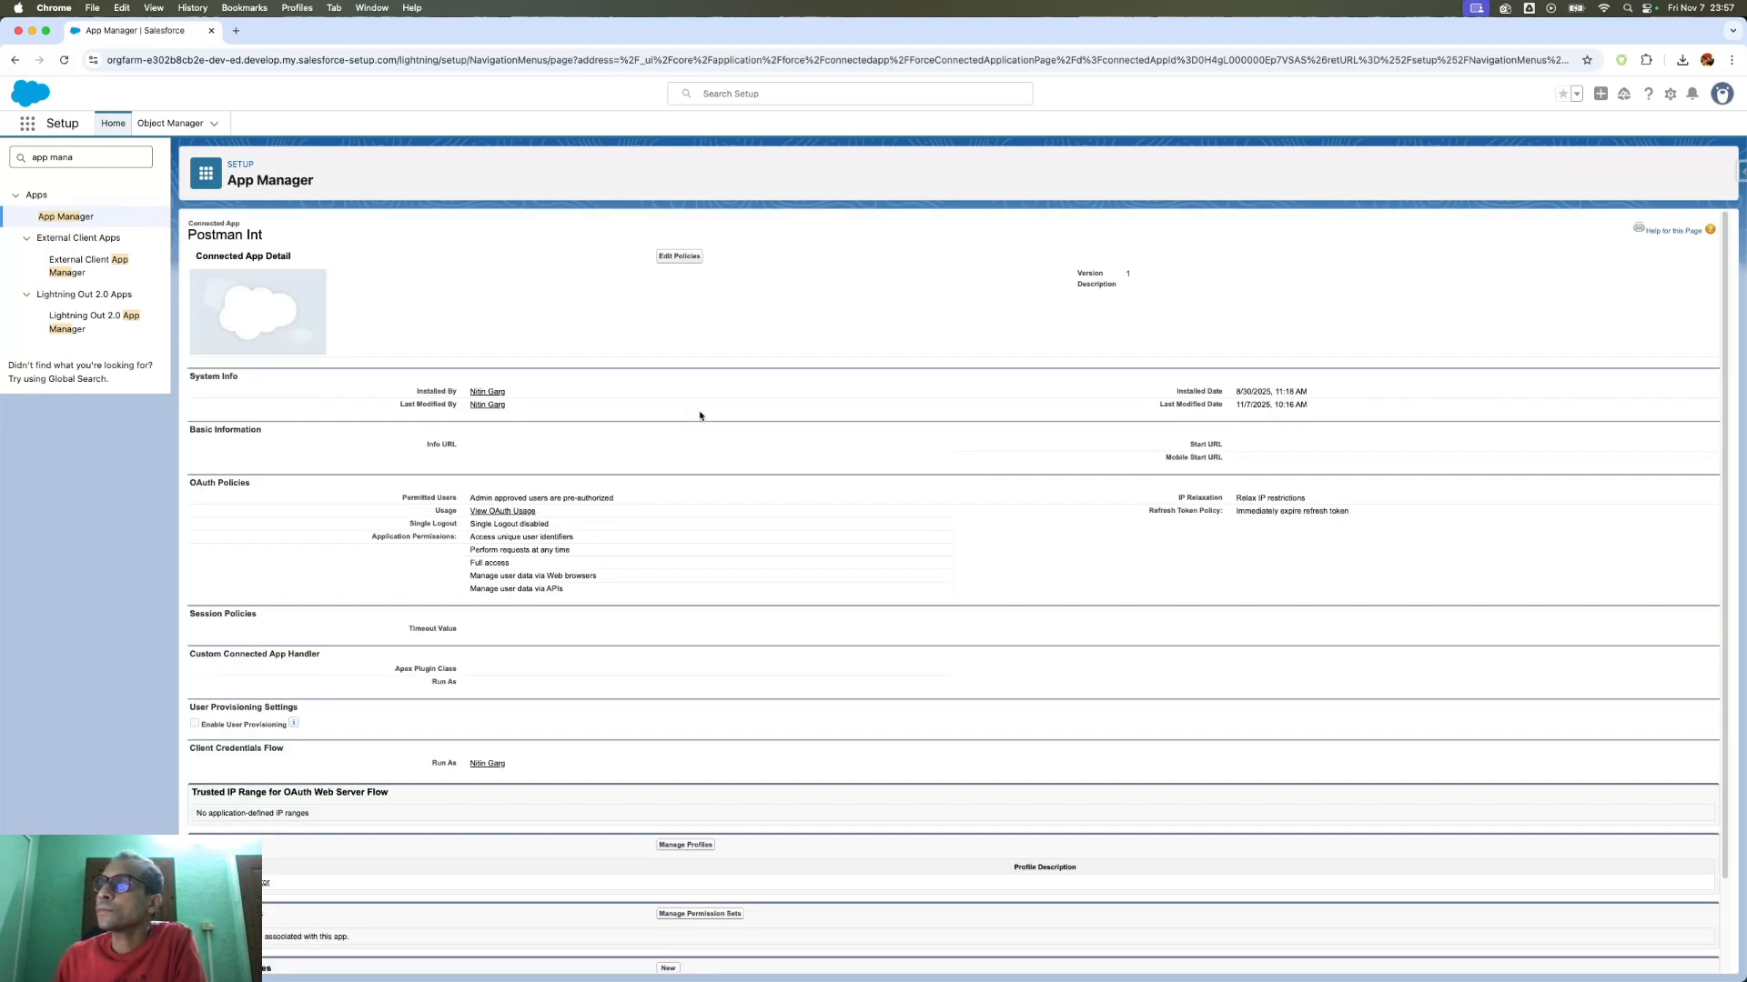
left_click(684, 264)
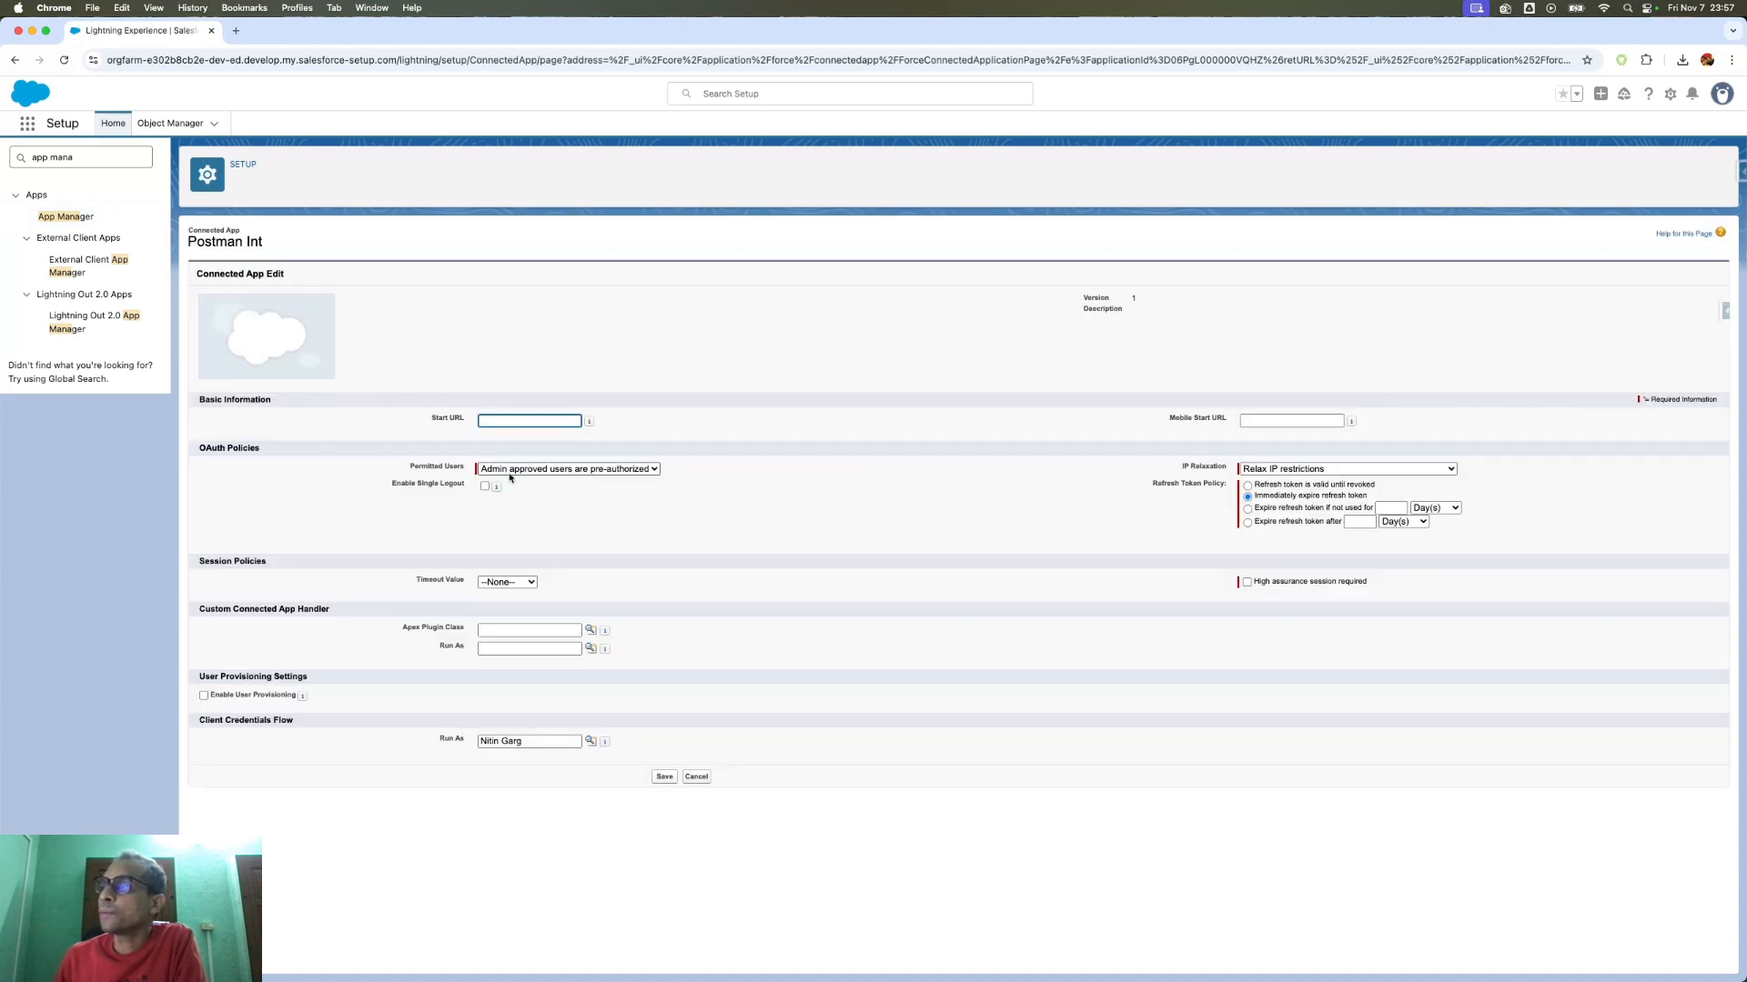
left_click(521, 475)
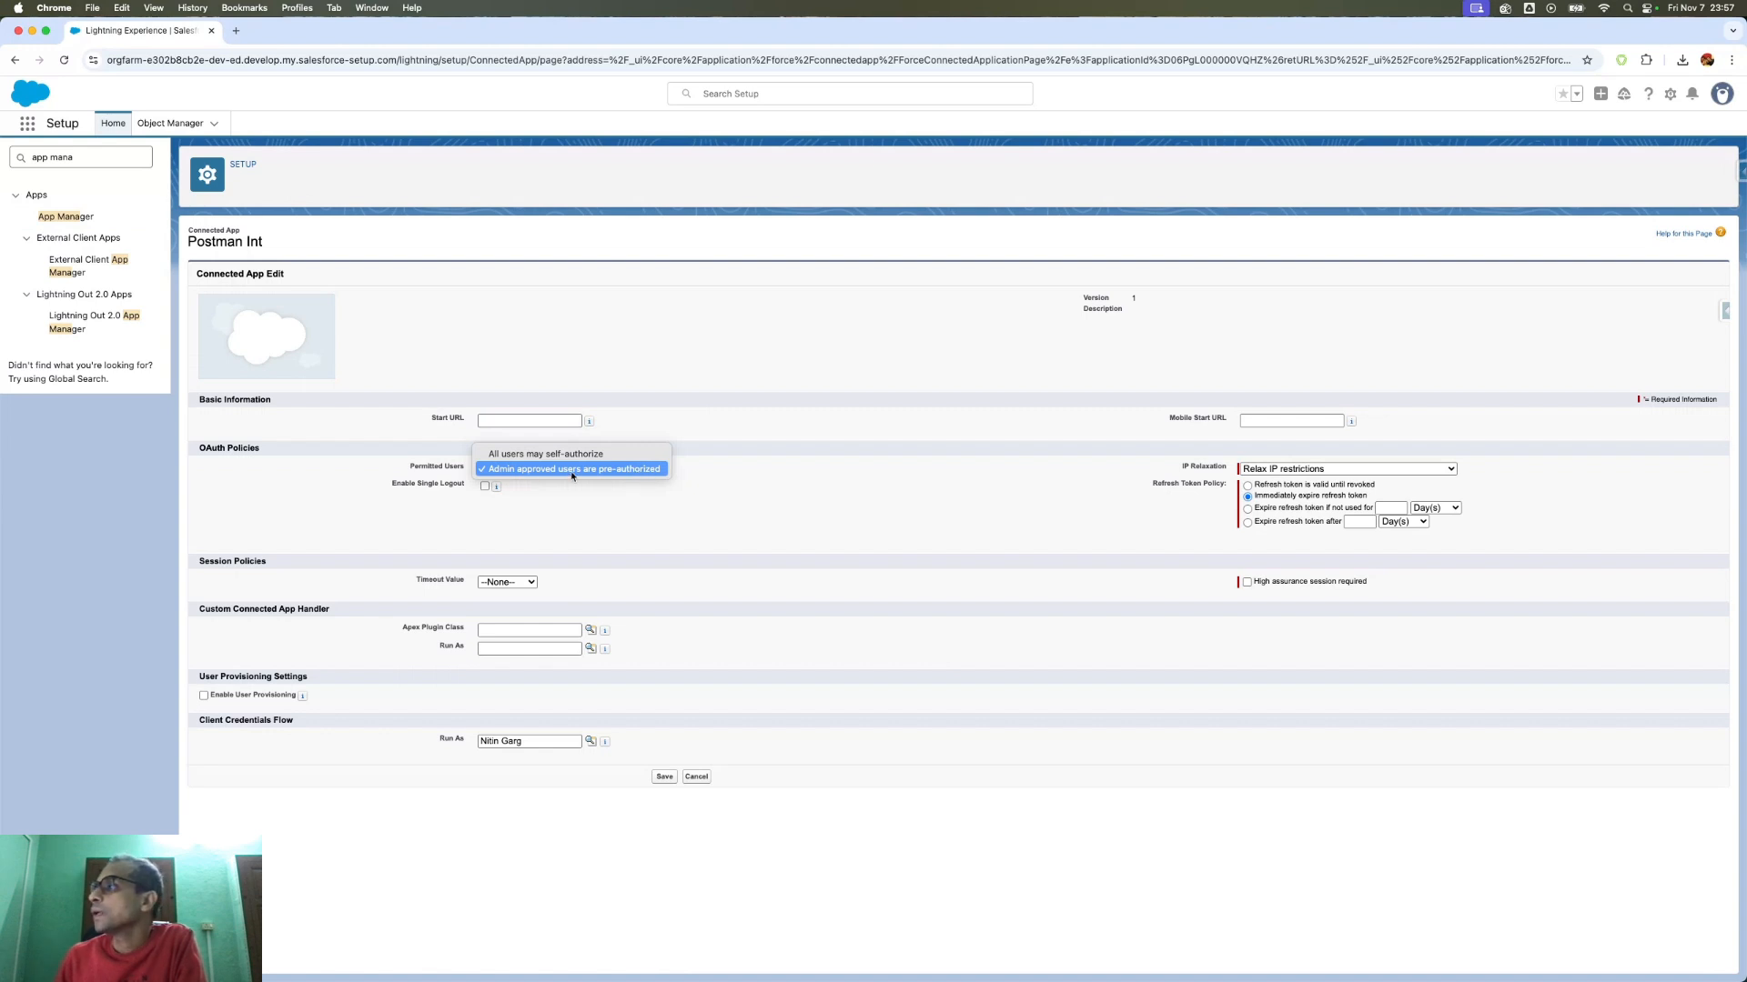
left_click(675, 471)
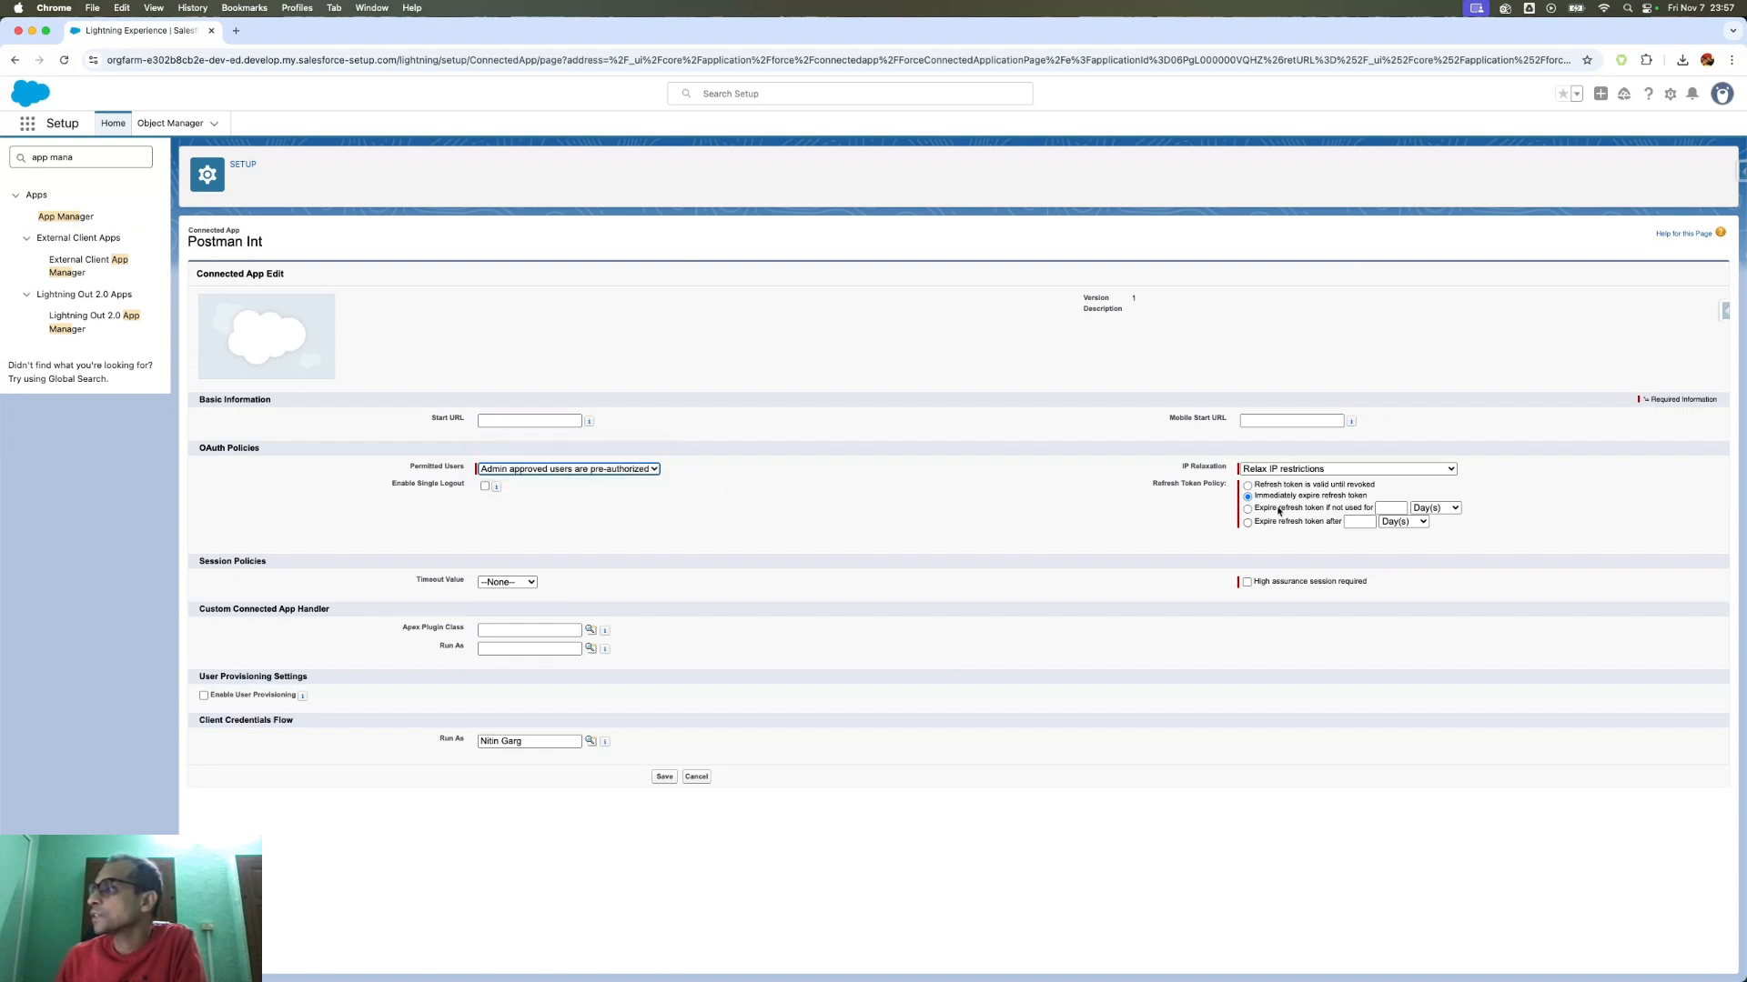
left_click(1275, 469)
left_click(1271, 470)
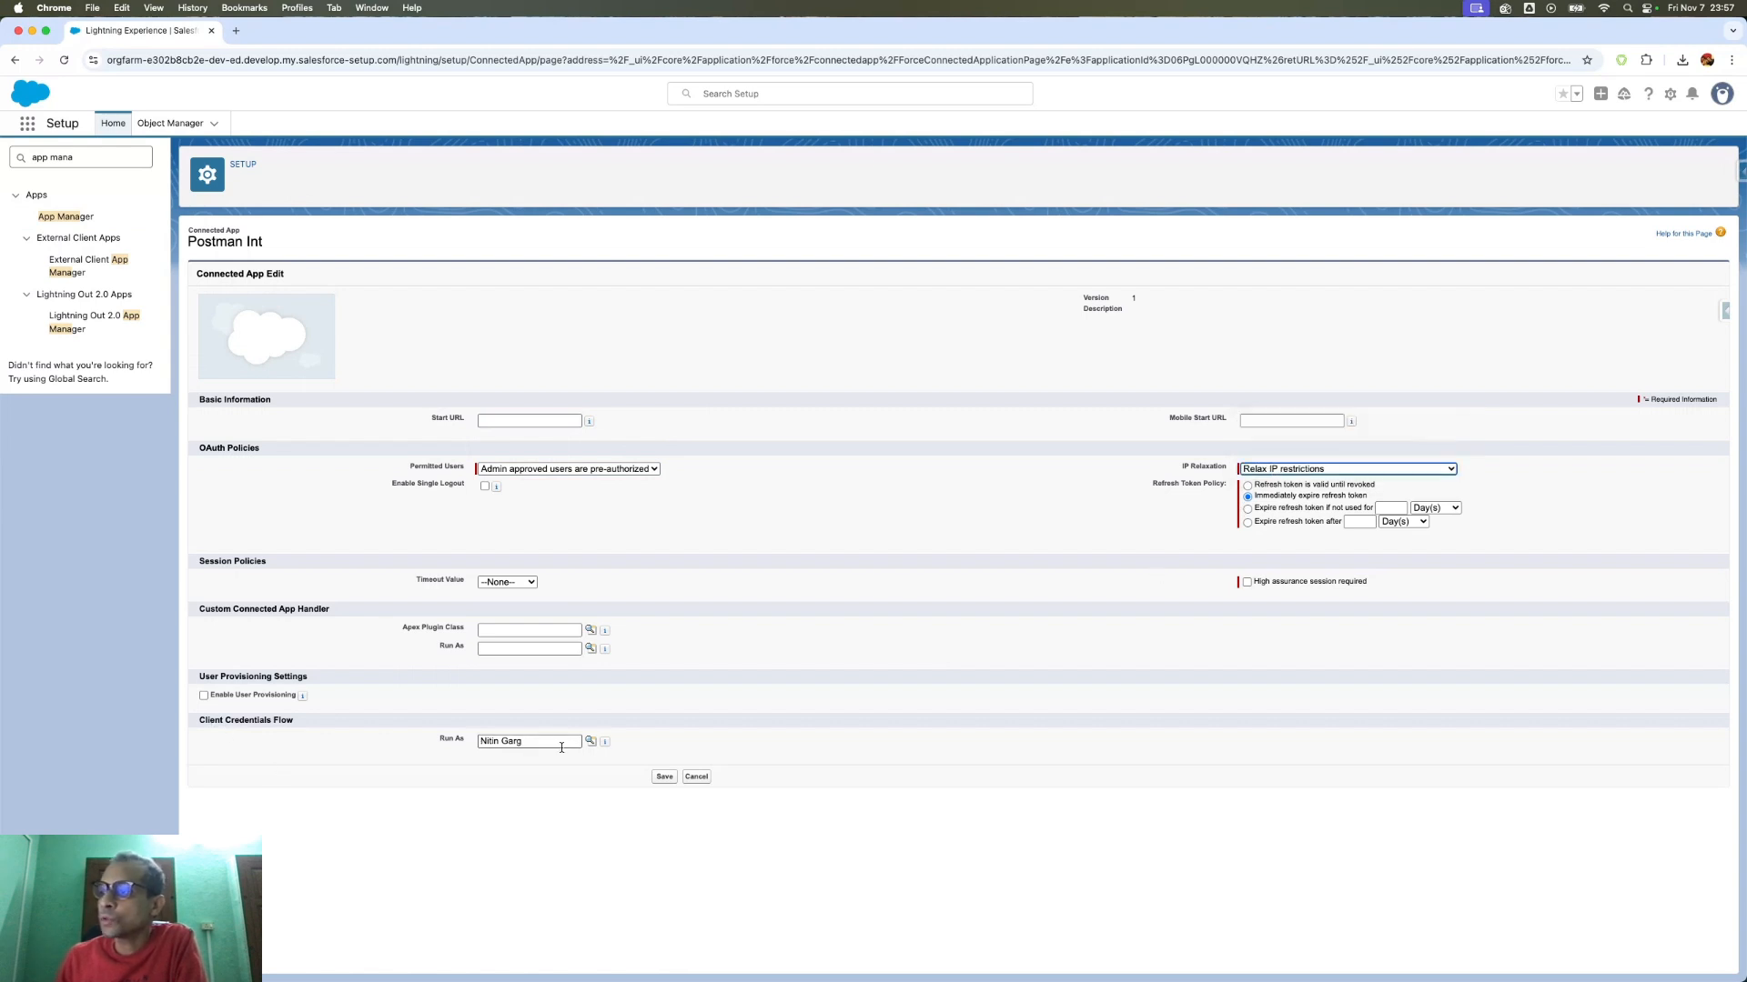
- Check the Client Credentials Flow Run As user lookup, then cancel the edit
left_click(590, 743)
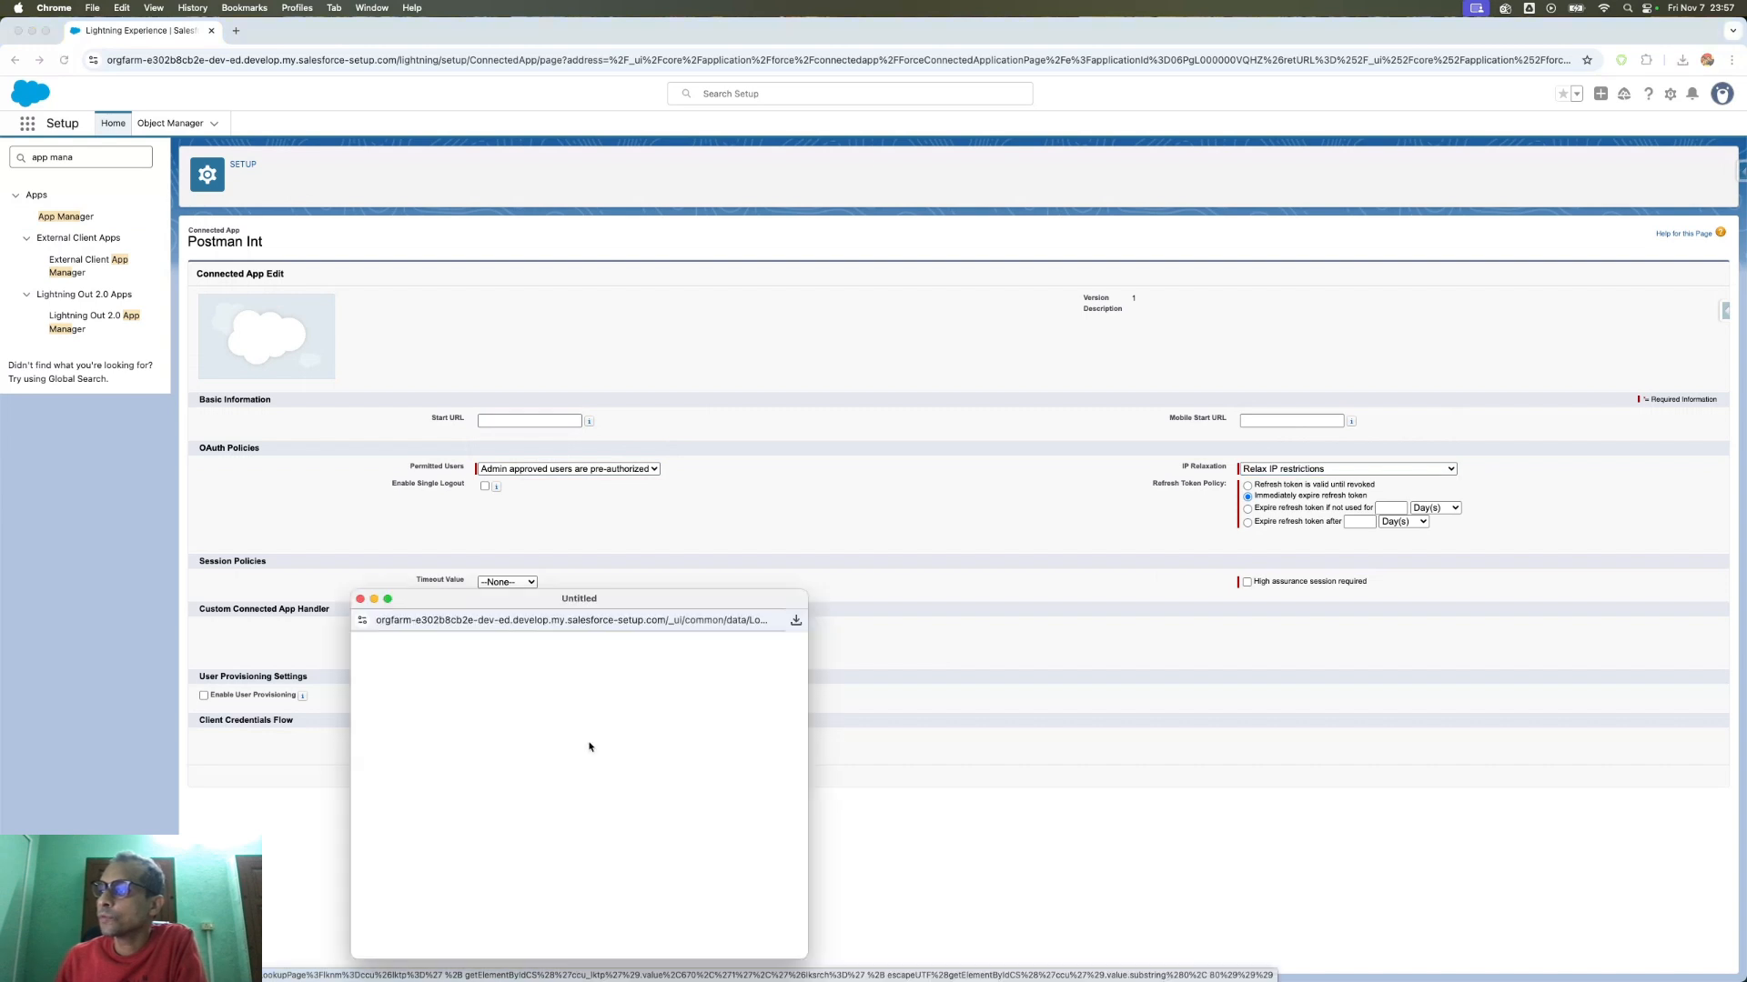
left_click_drag(437, 598, 701, 443)
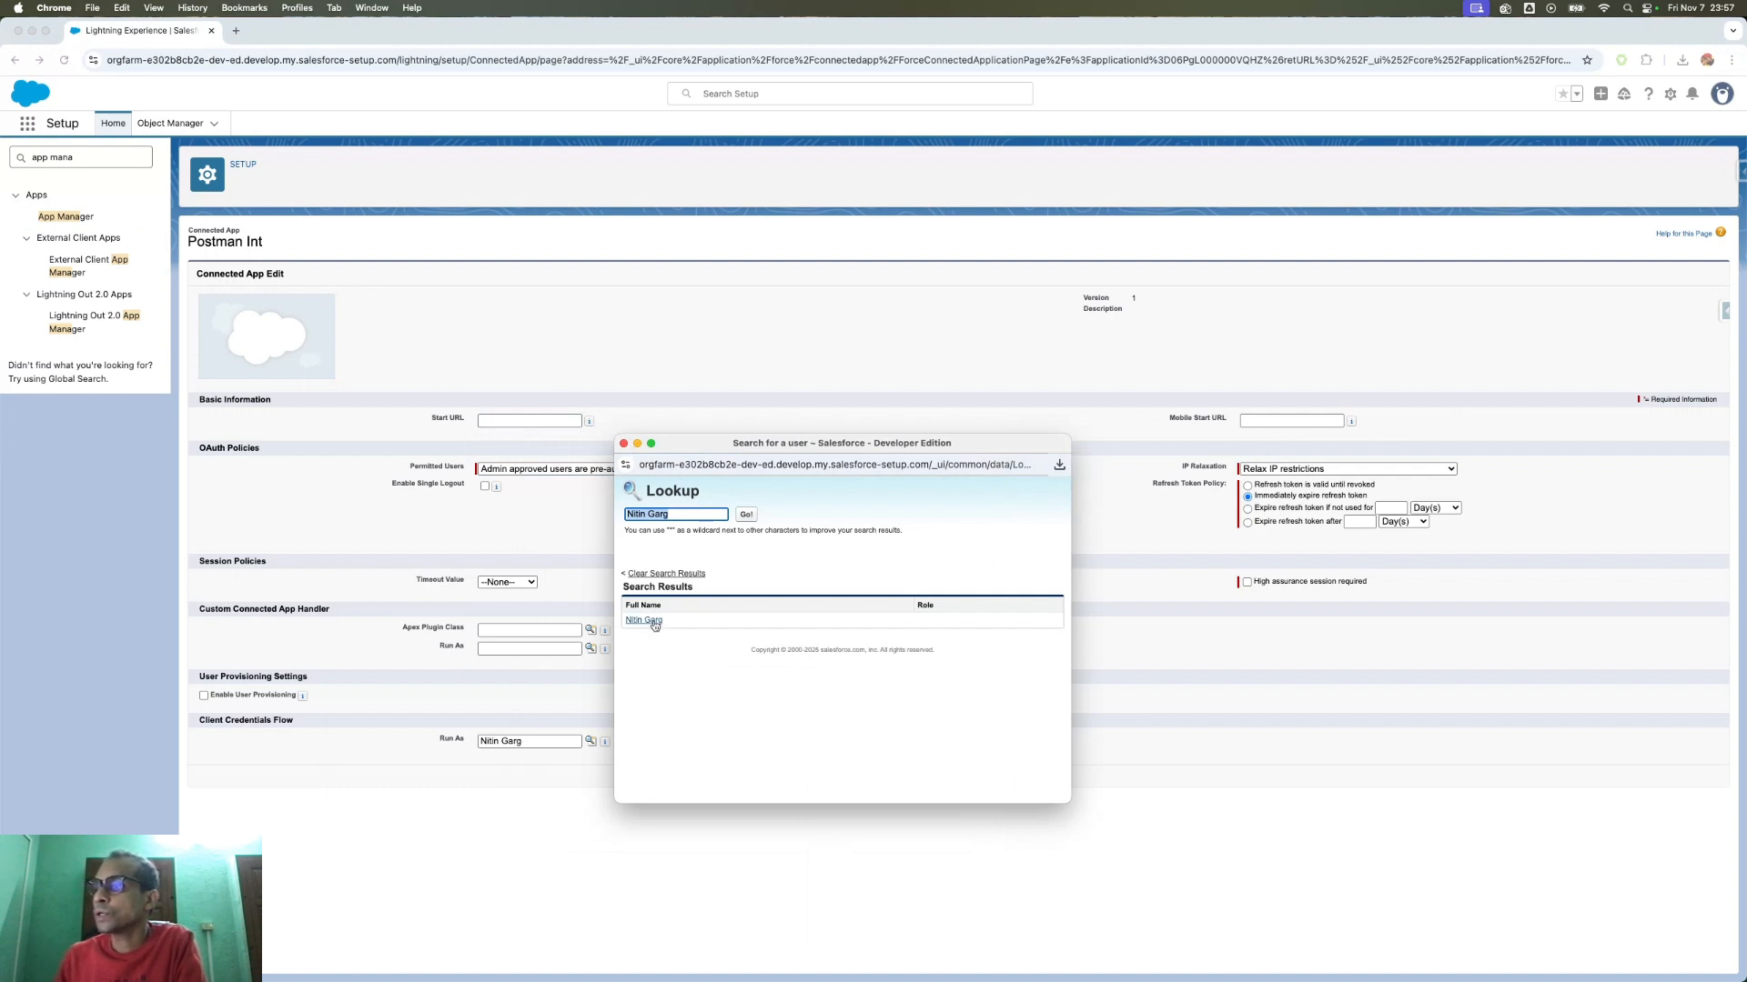
left_click(624, 444)
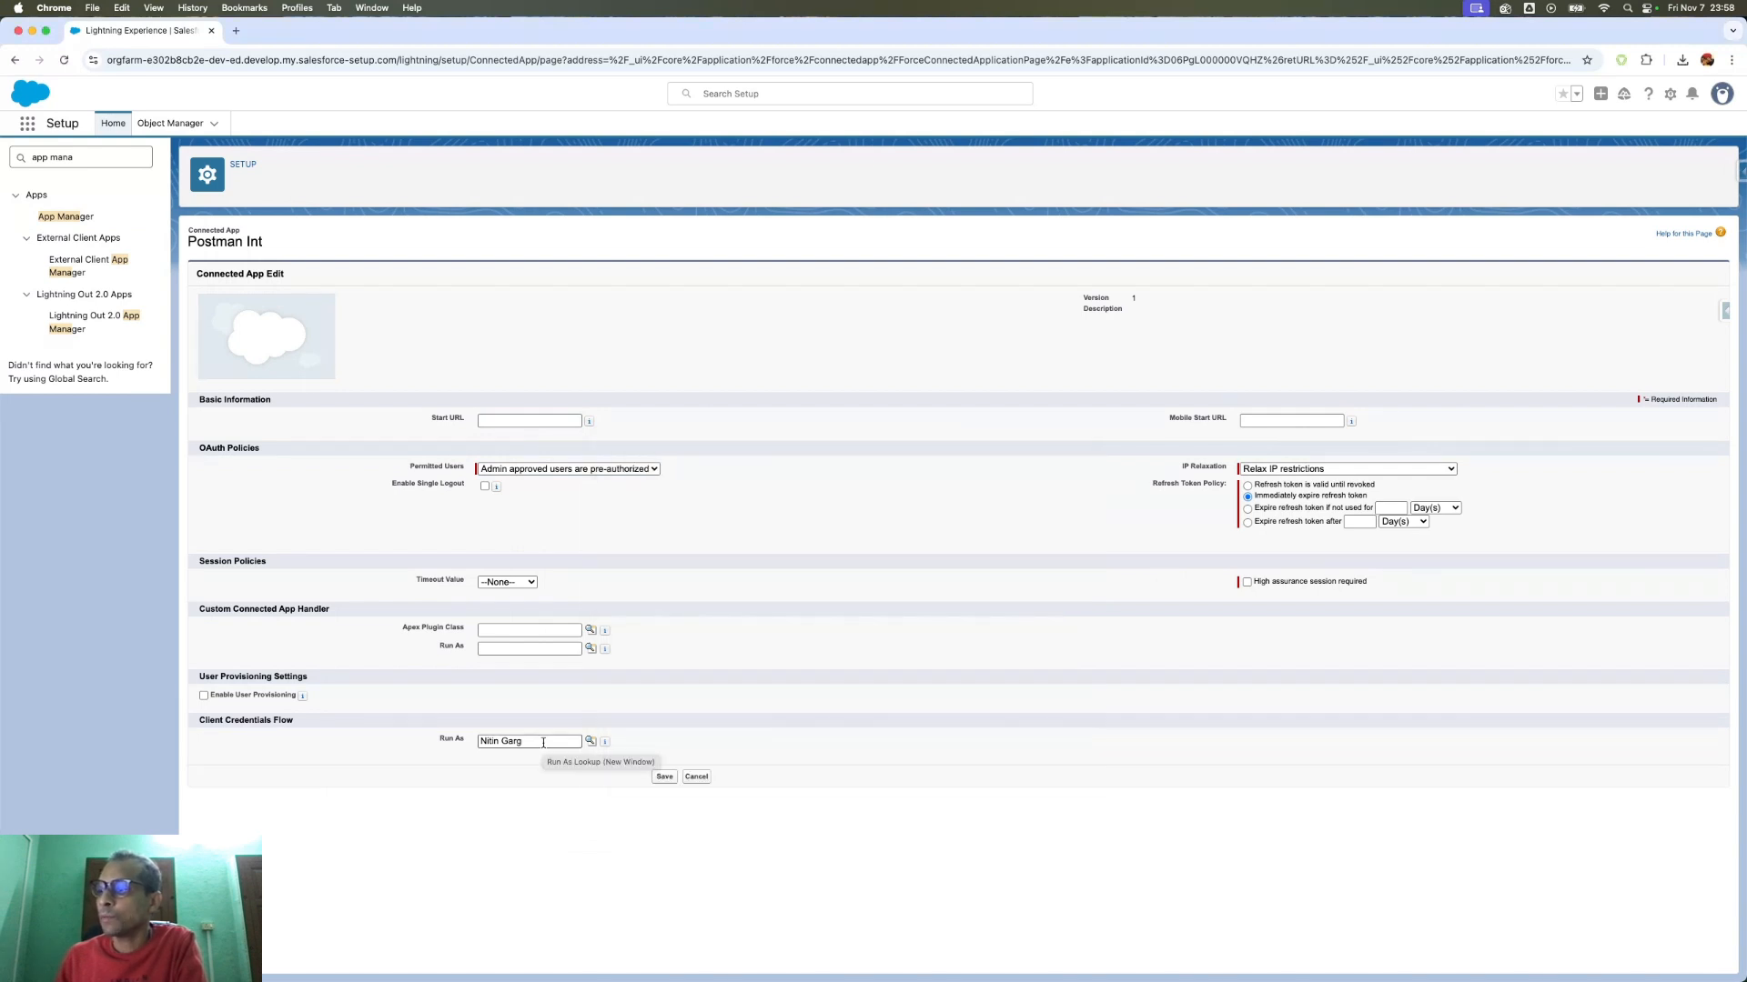
left_click(543, 743)
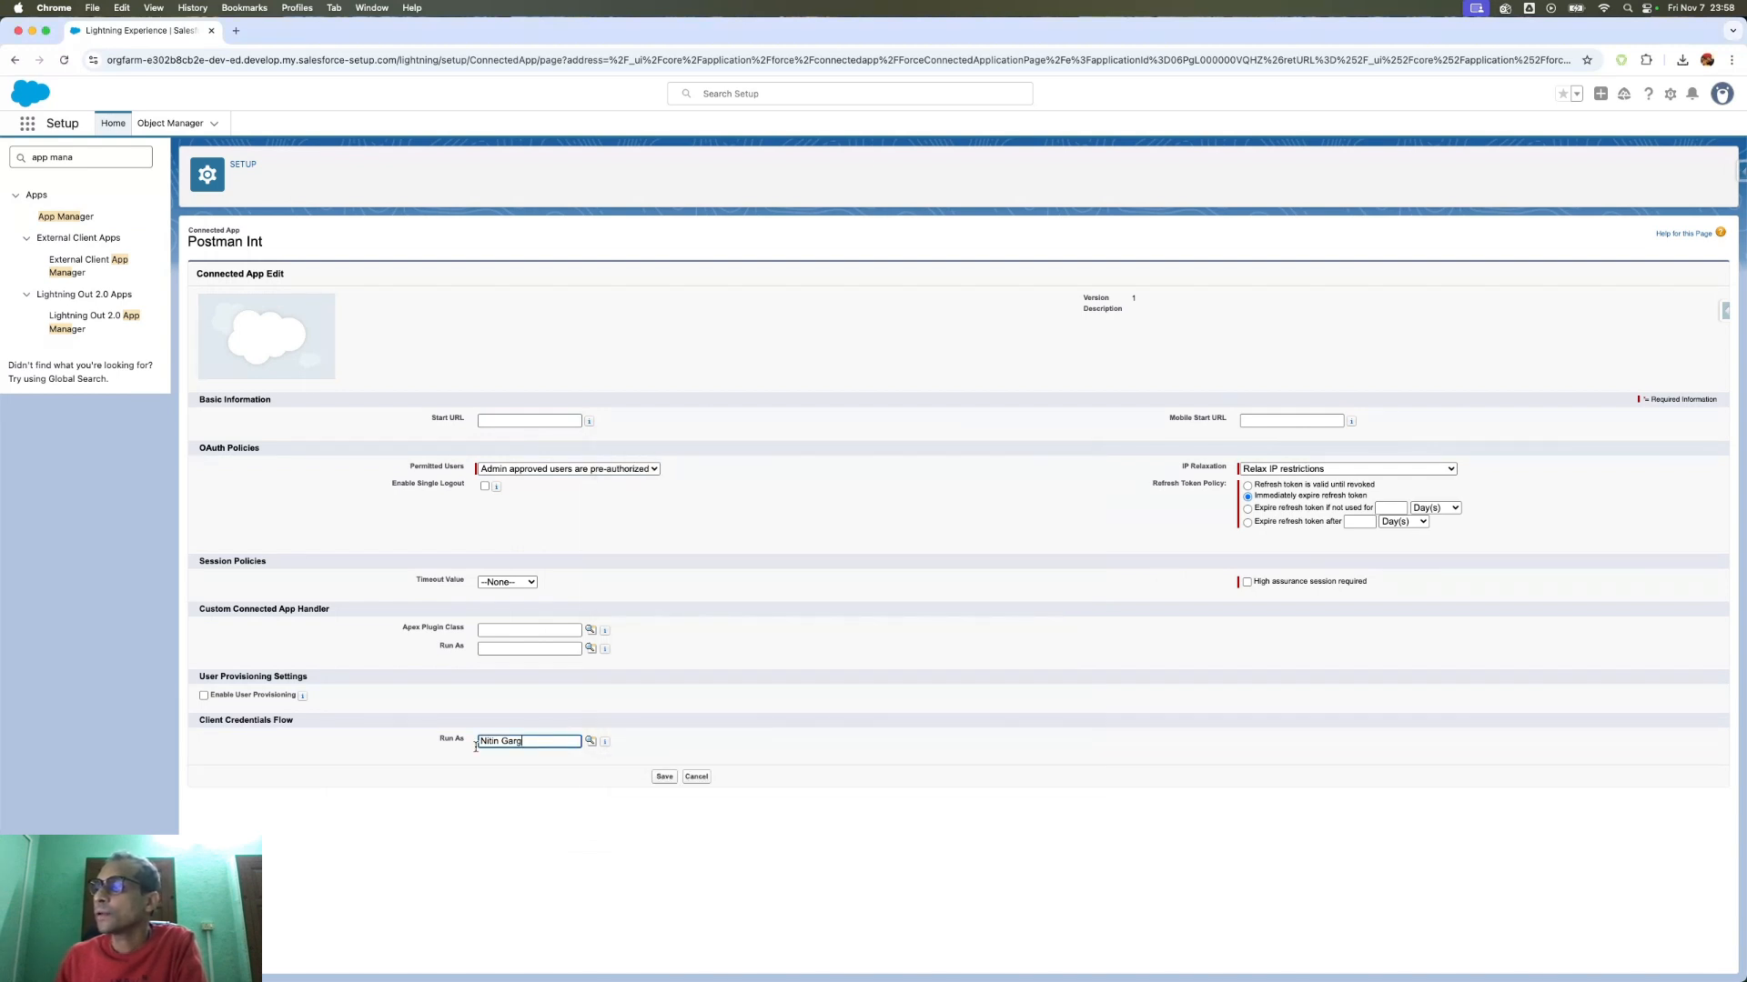
left_click(695, 777)
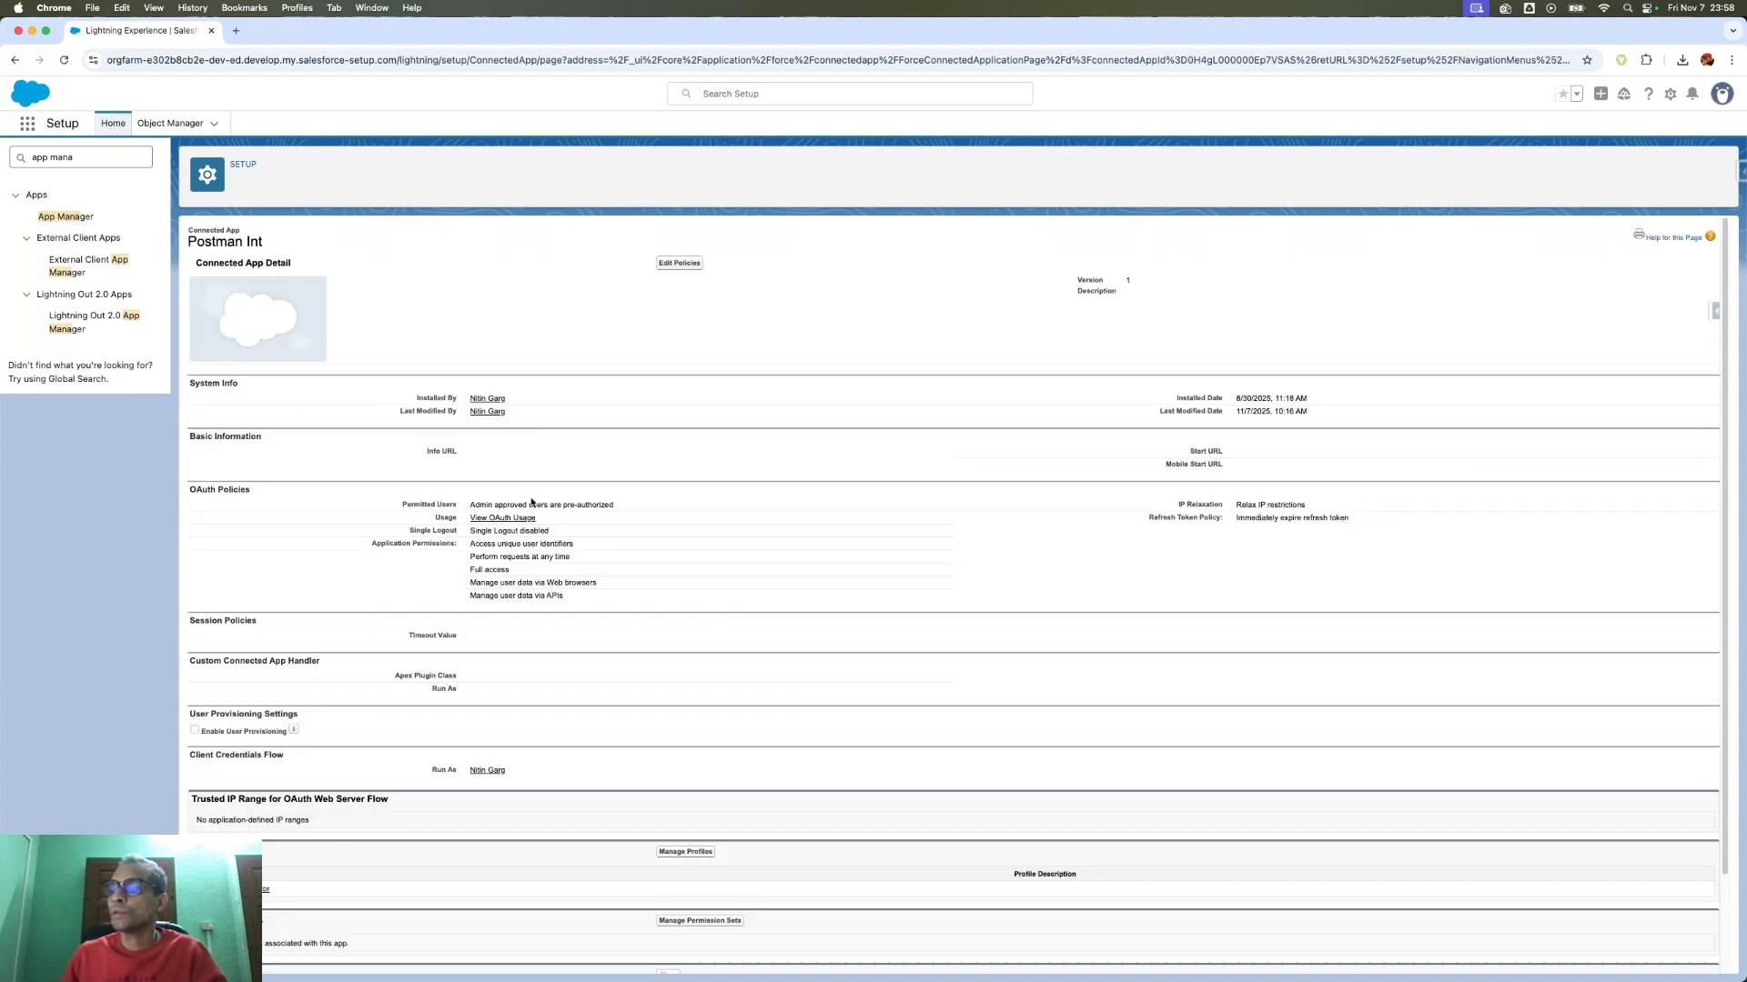
- Highlight the System Administrator profile in the Profiles section, then show all windows in Mission Control
scroll(534, 612, "down", 1)
scroll(624, 711, "up", 1)
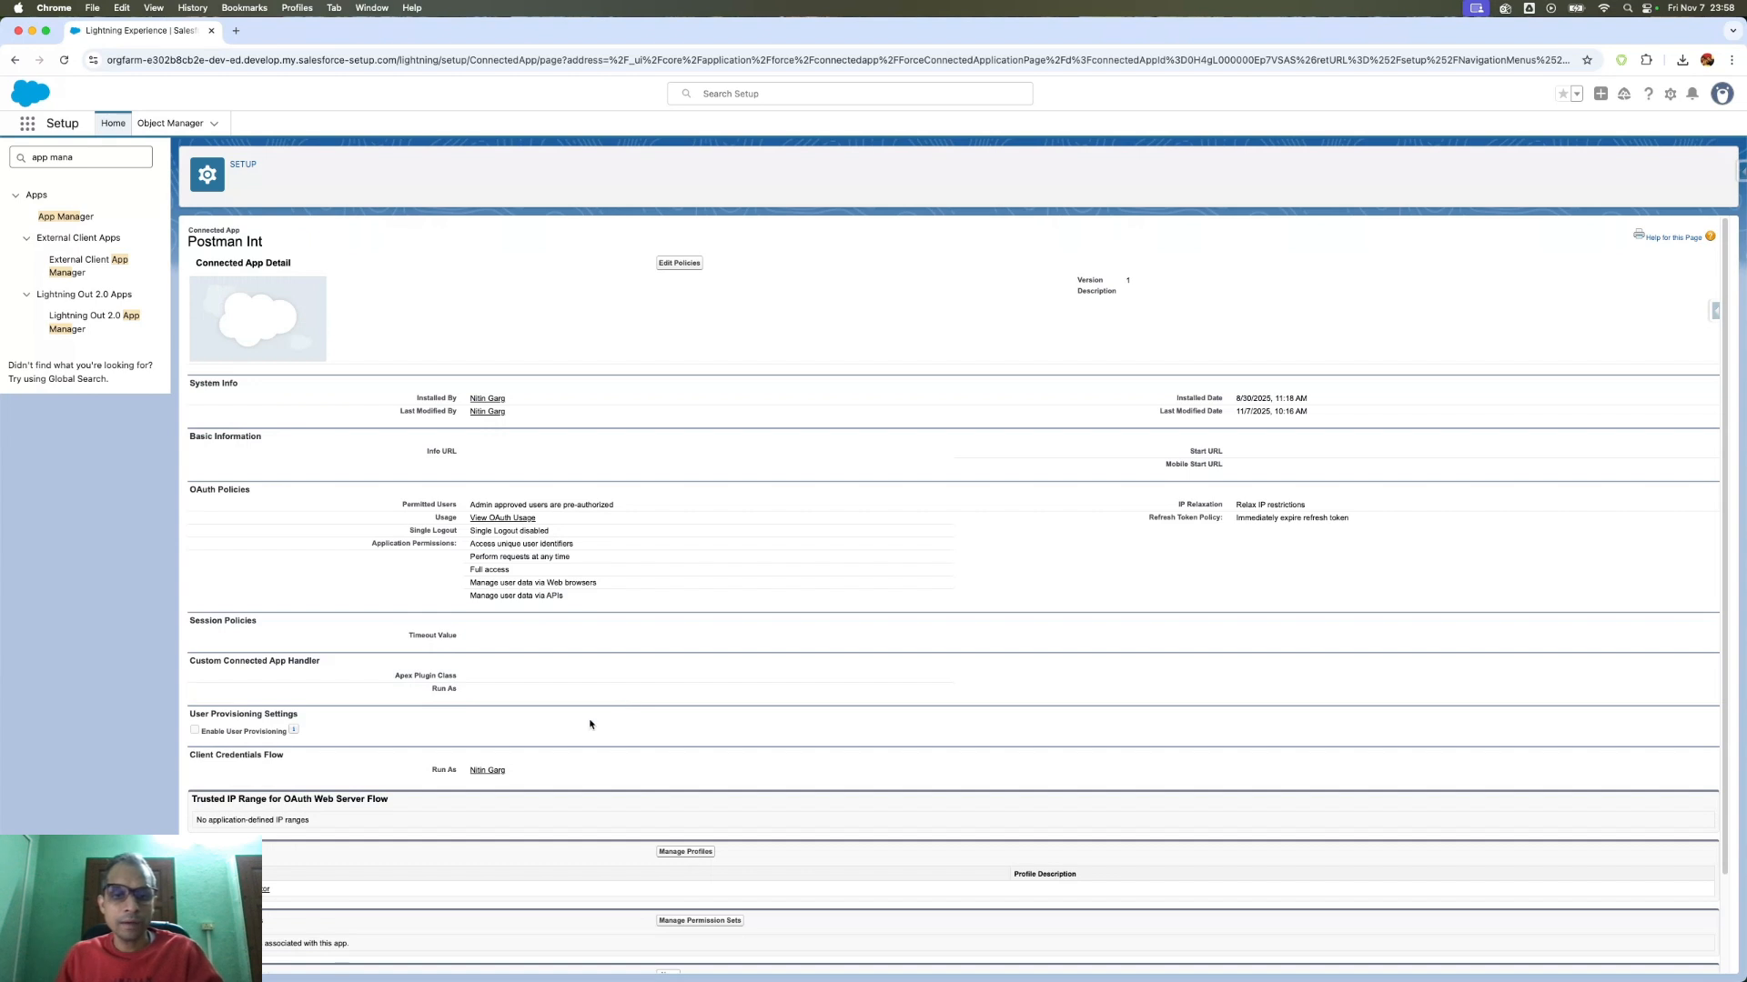
scroll(510, 764, "down", 2)
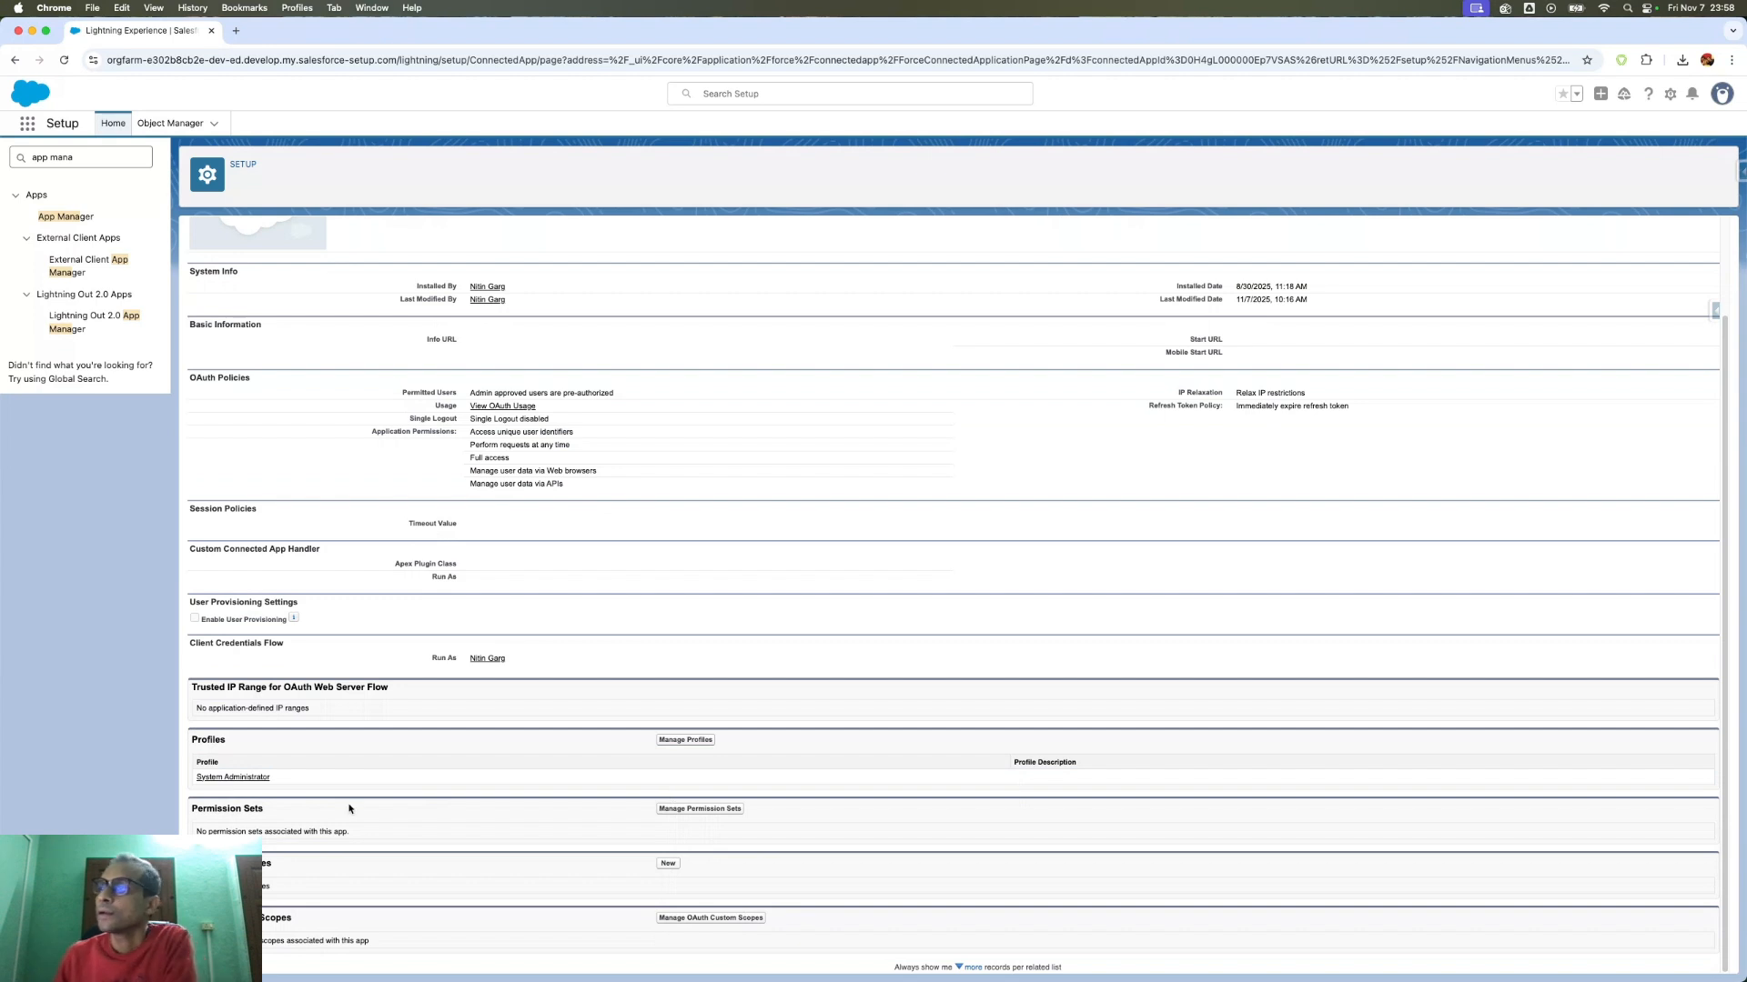
left_click_drag(302, 782, 179, 782)
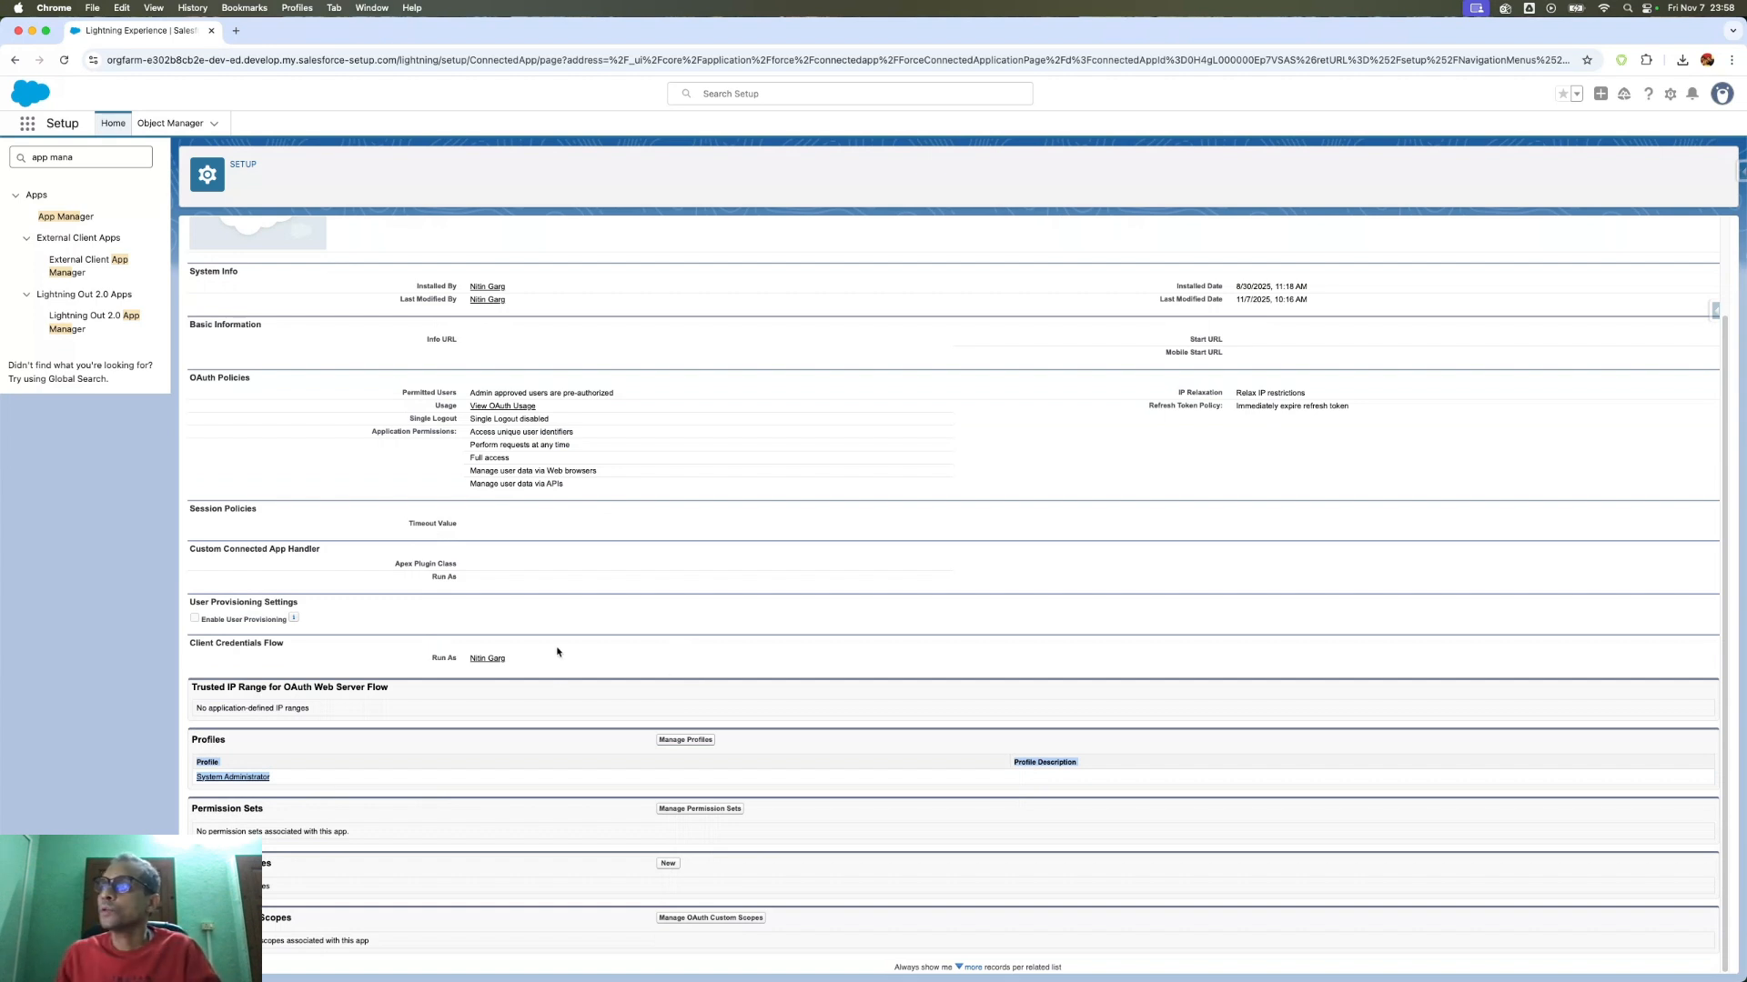
key("ctrl+Up")
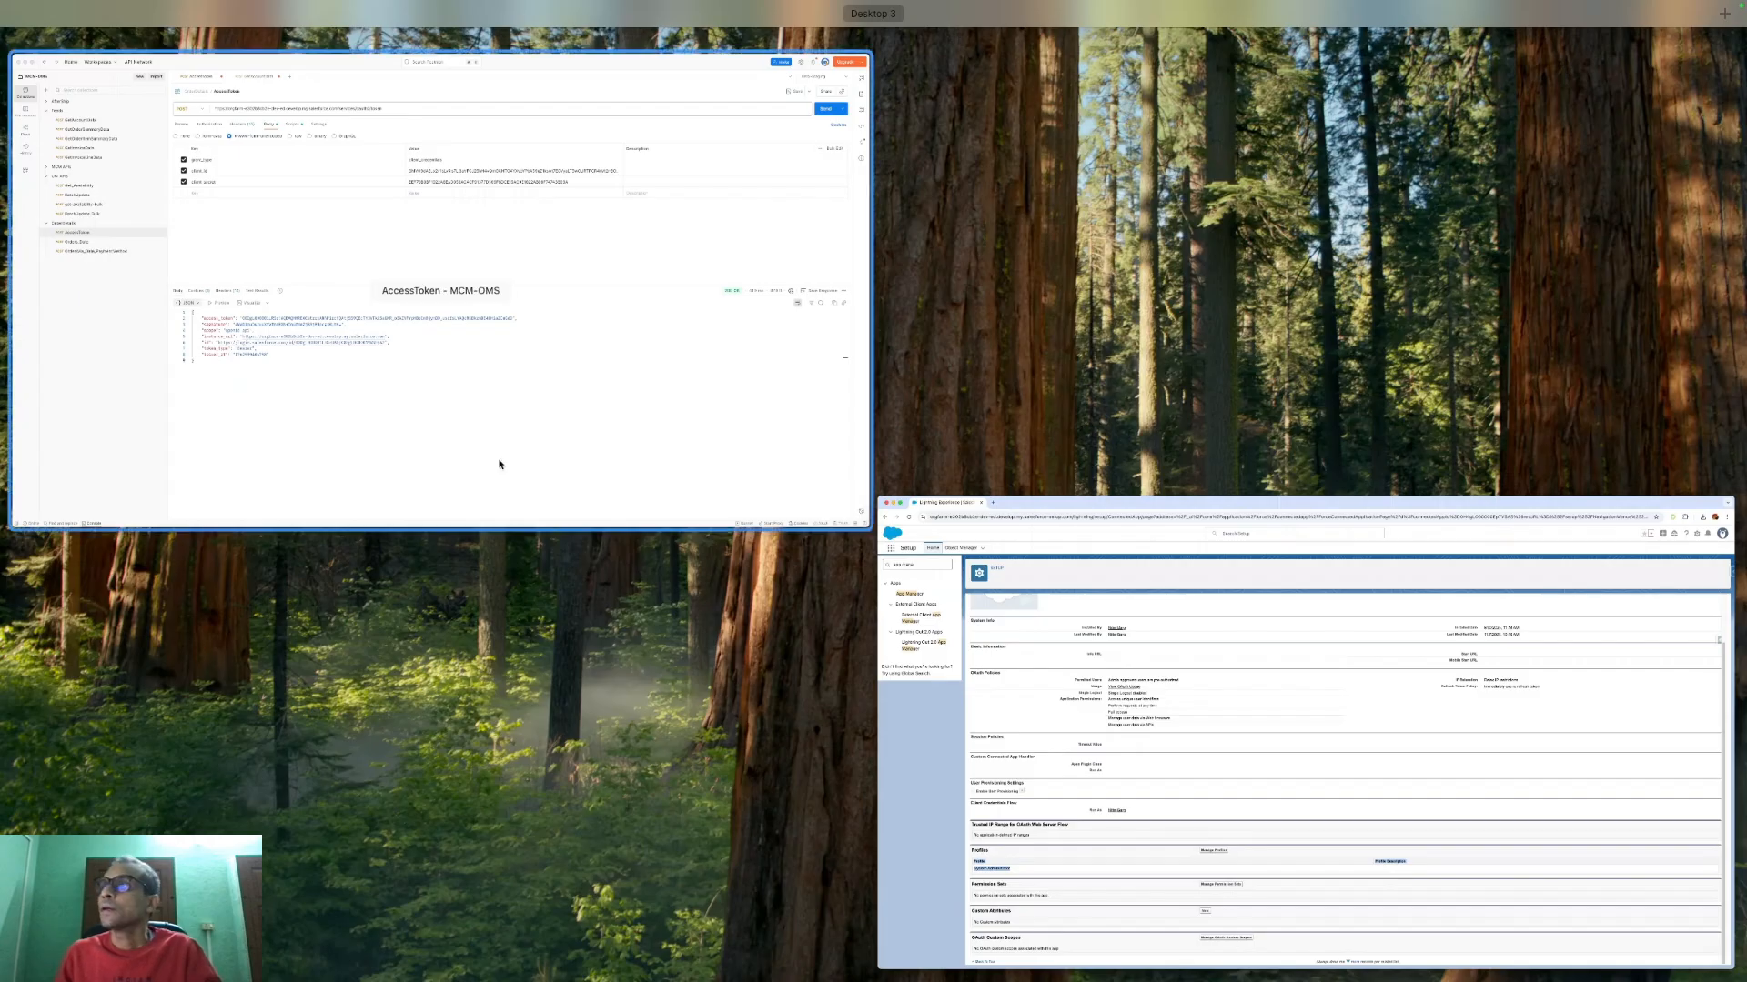
- Return to Postman and check the org domain in the Salesforce token URL
left_click(498, 464)
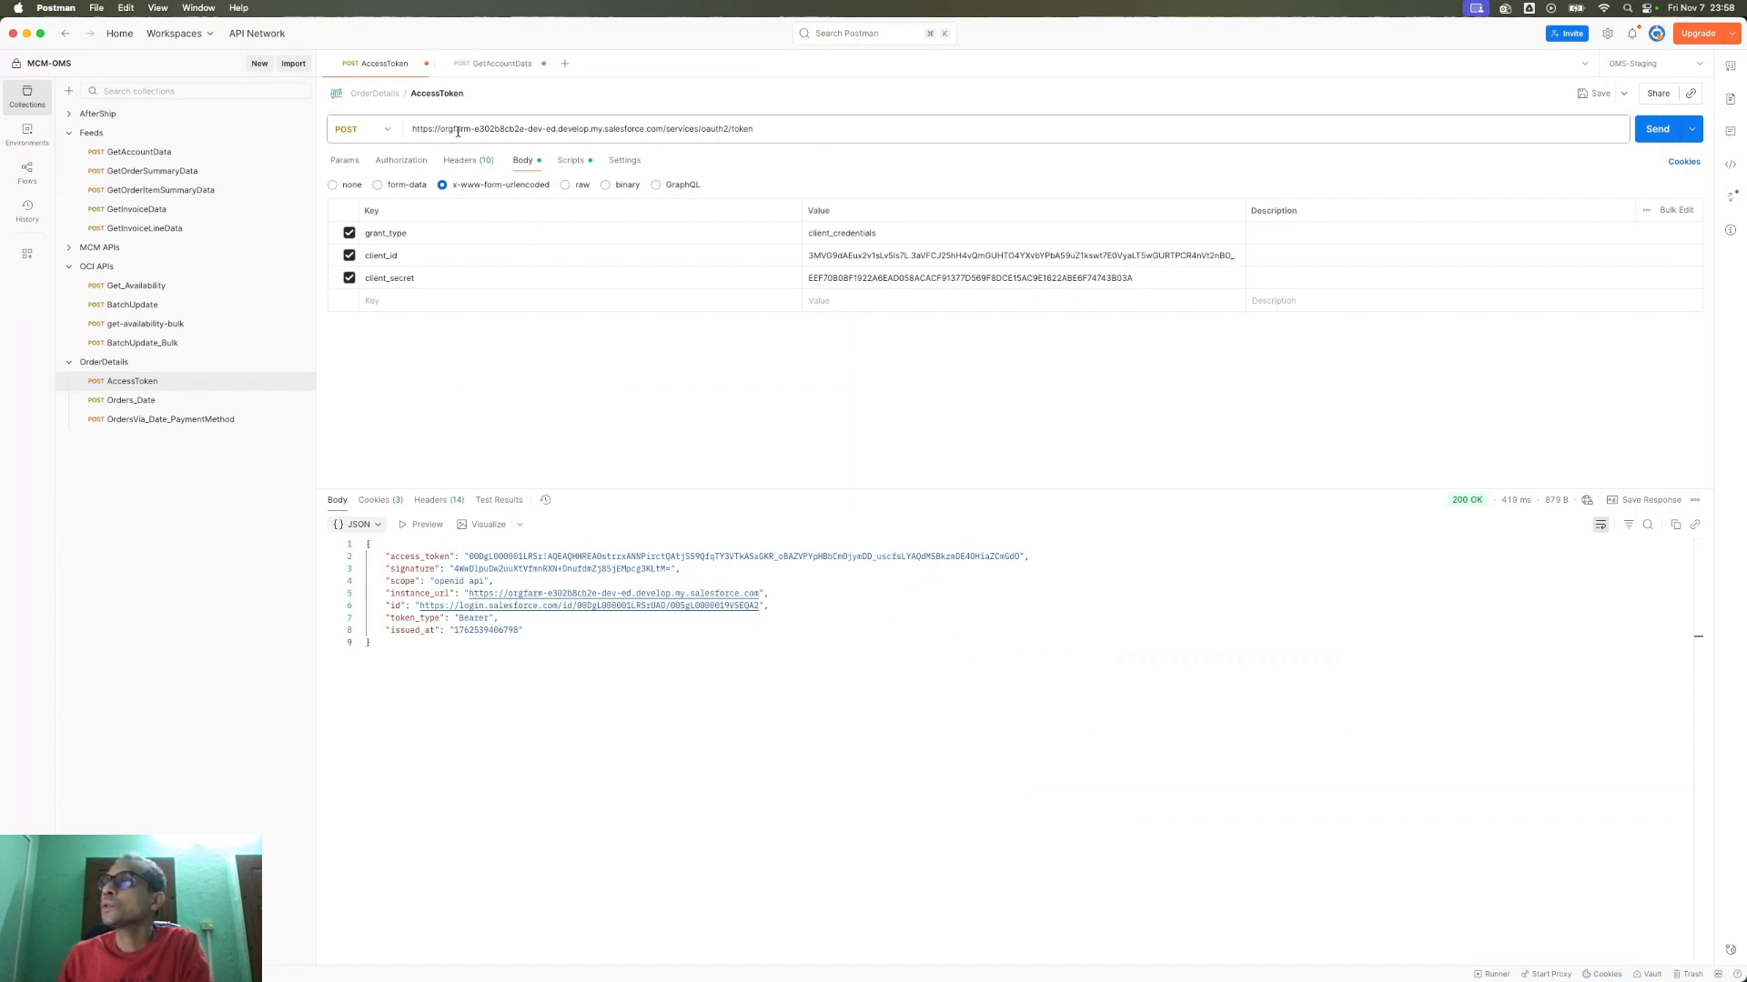
left_click_drag(609, 128, 401, 134)
left_click(664, 128)
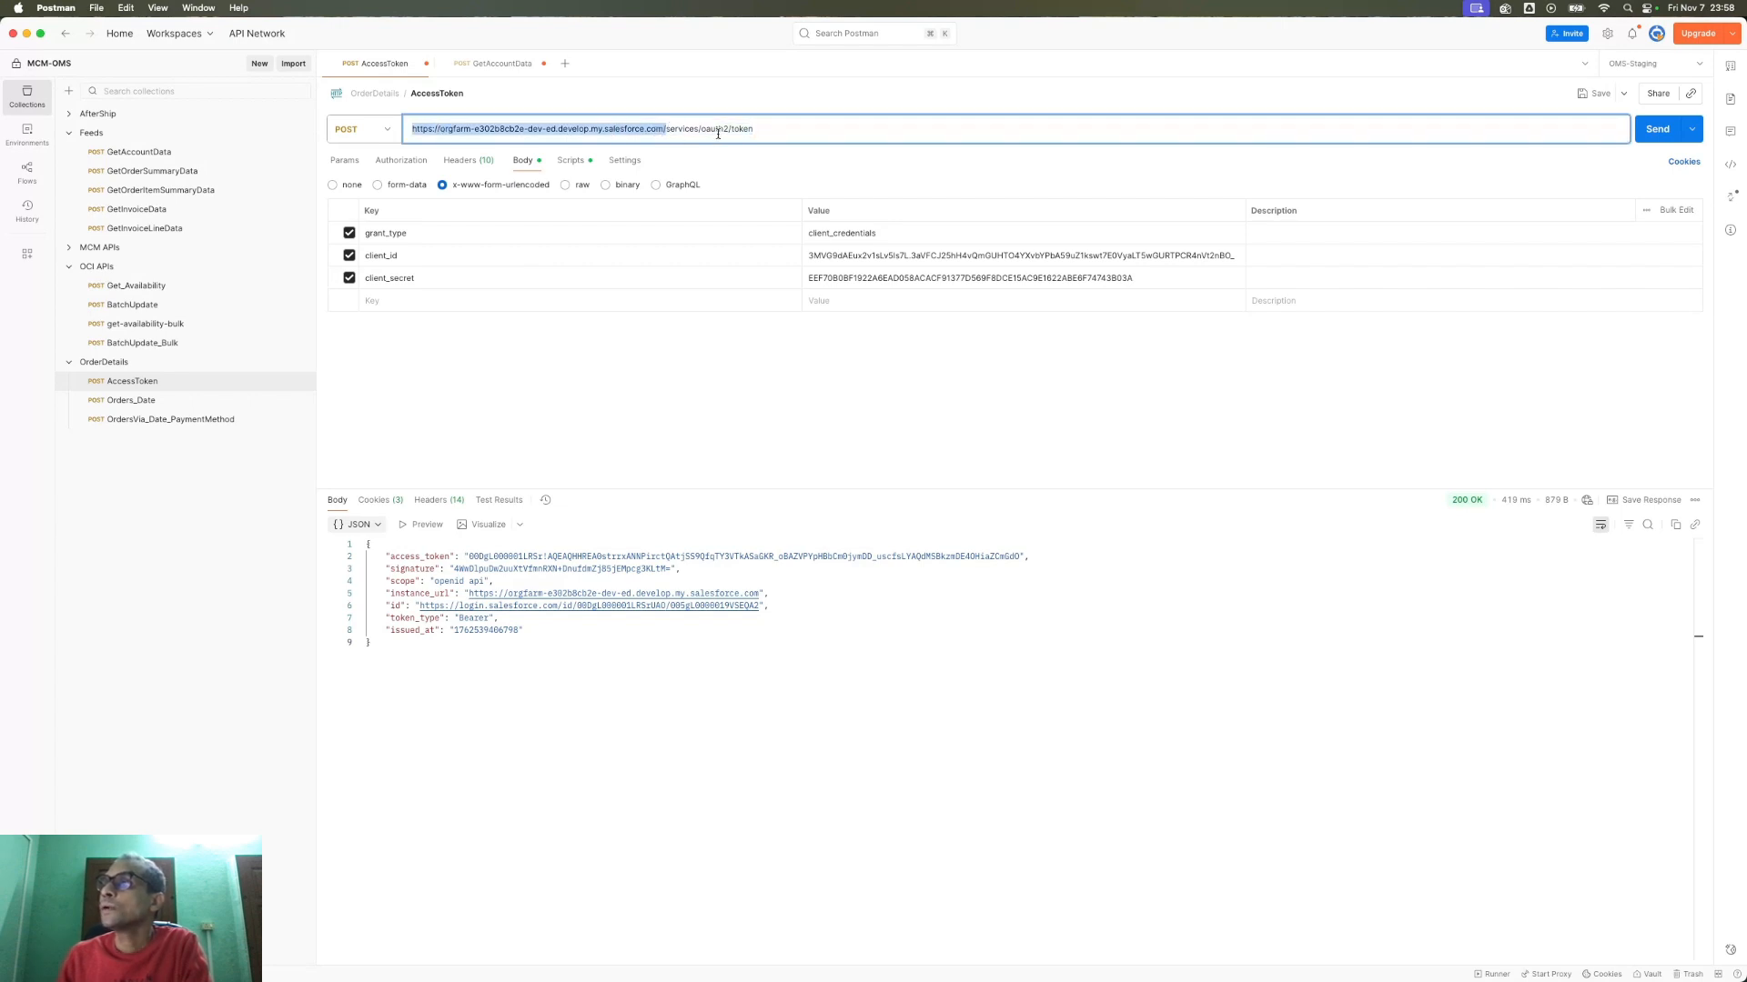
left_click(529, 394)
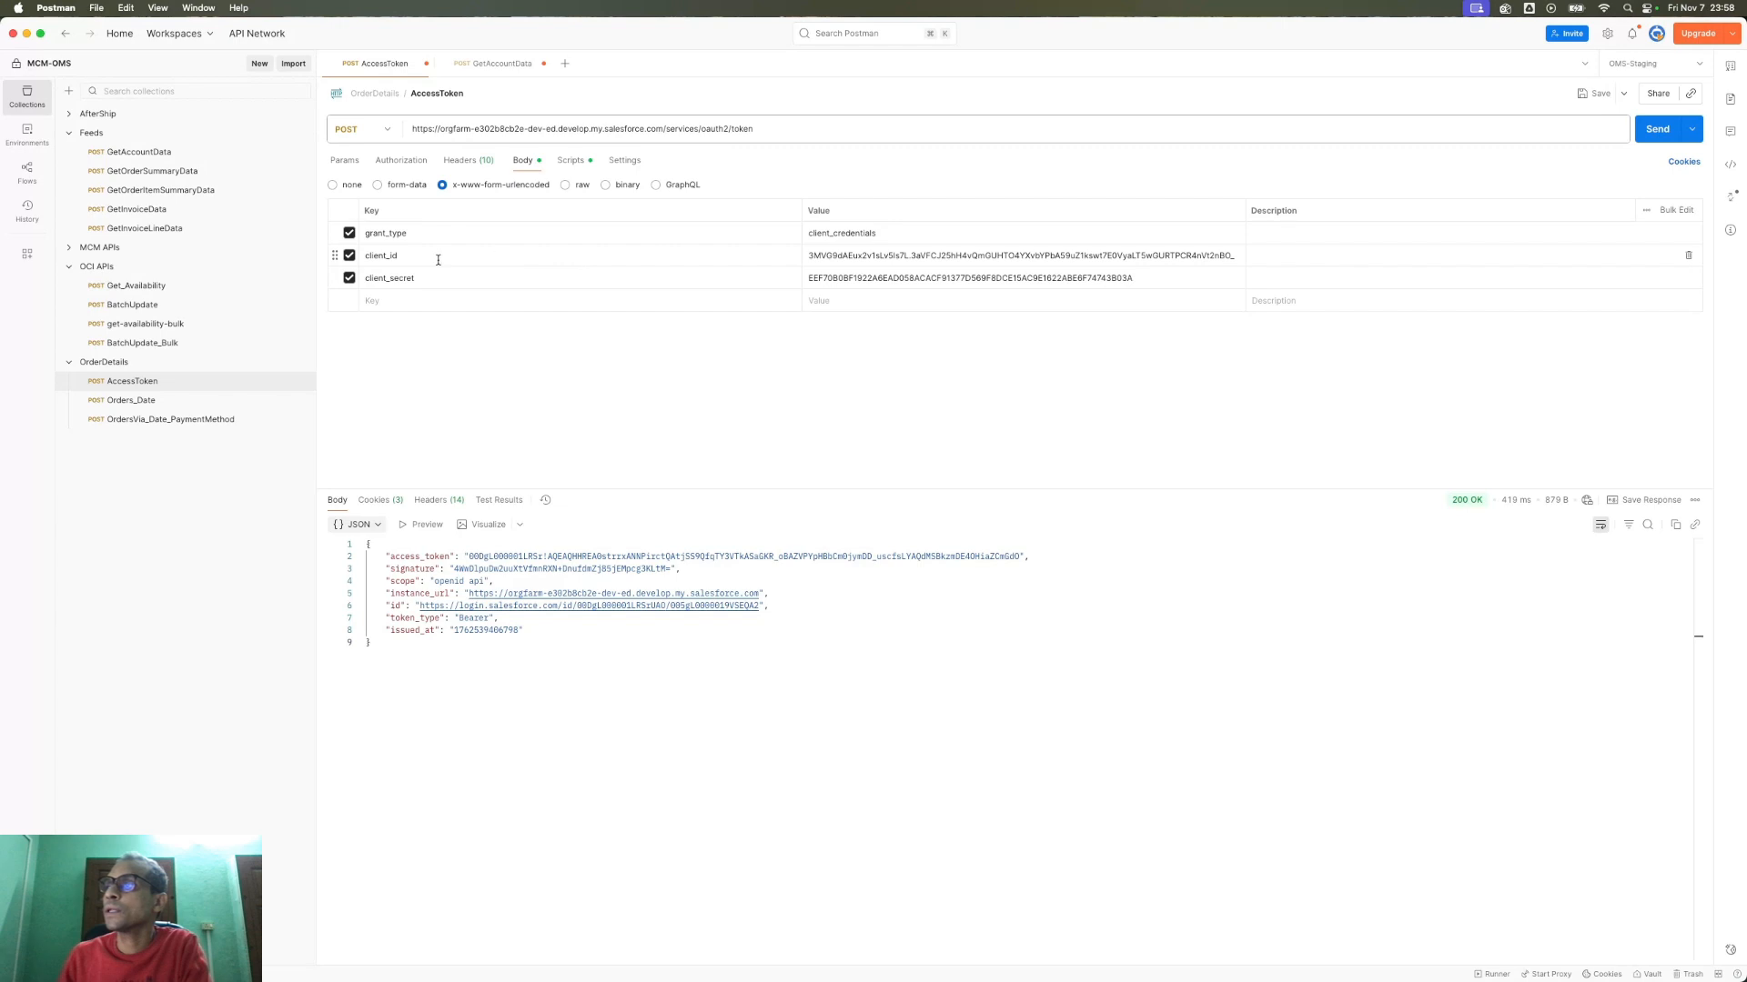
- Check the client_id and client_secret values, send the AccessToken request, and select the returned access_token
double_click(876, 255)
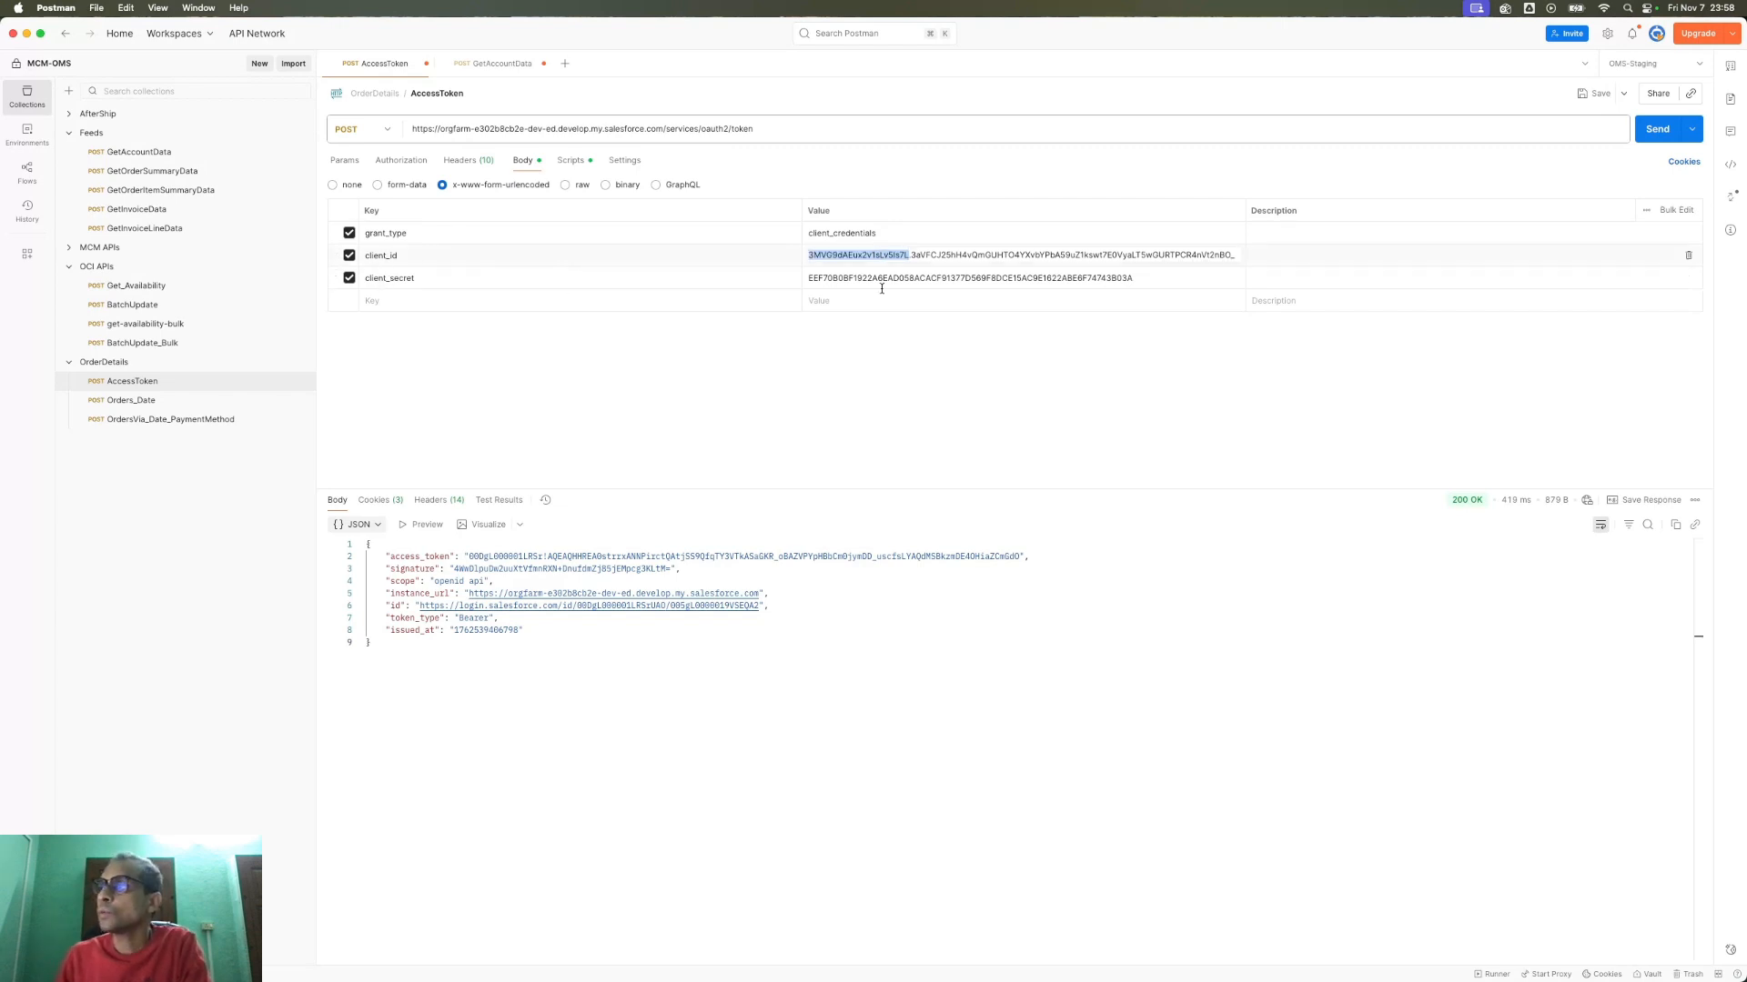
double_click(879, 279)
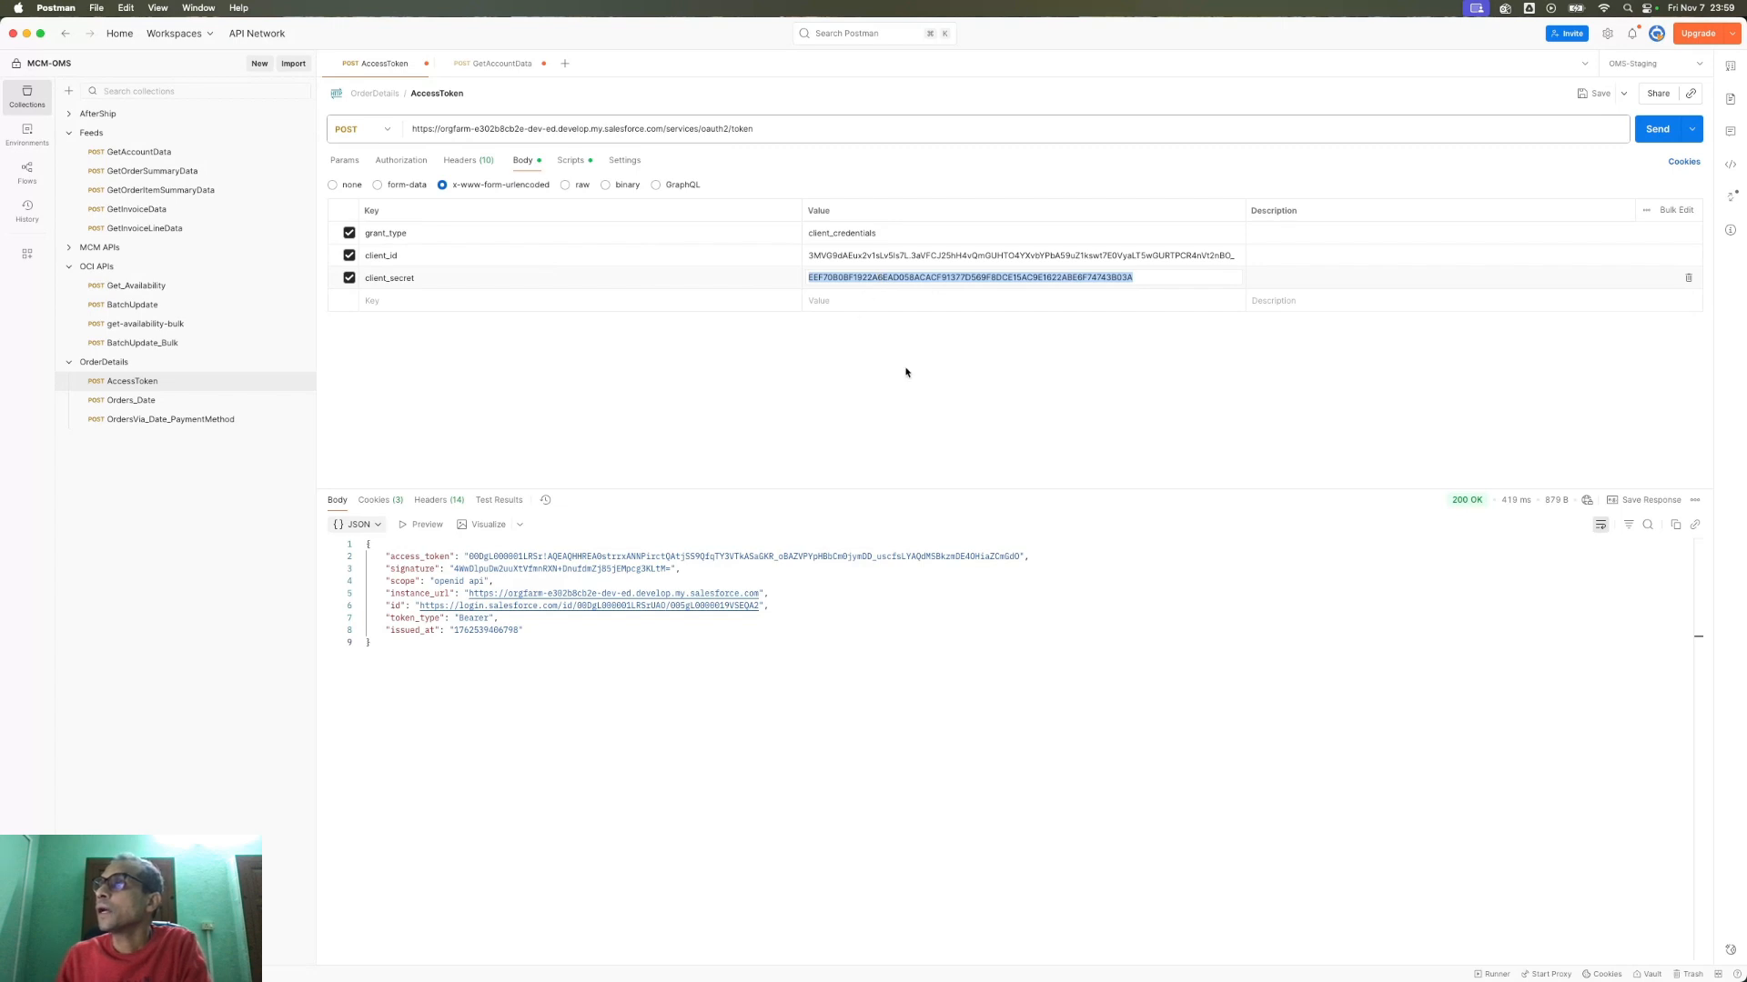
left_click(810, 488)
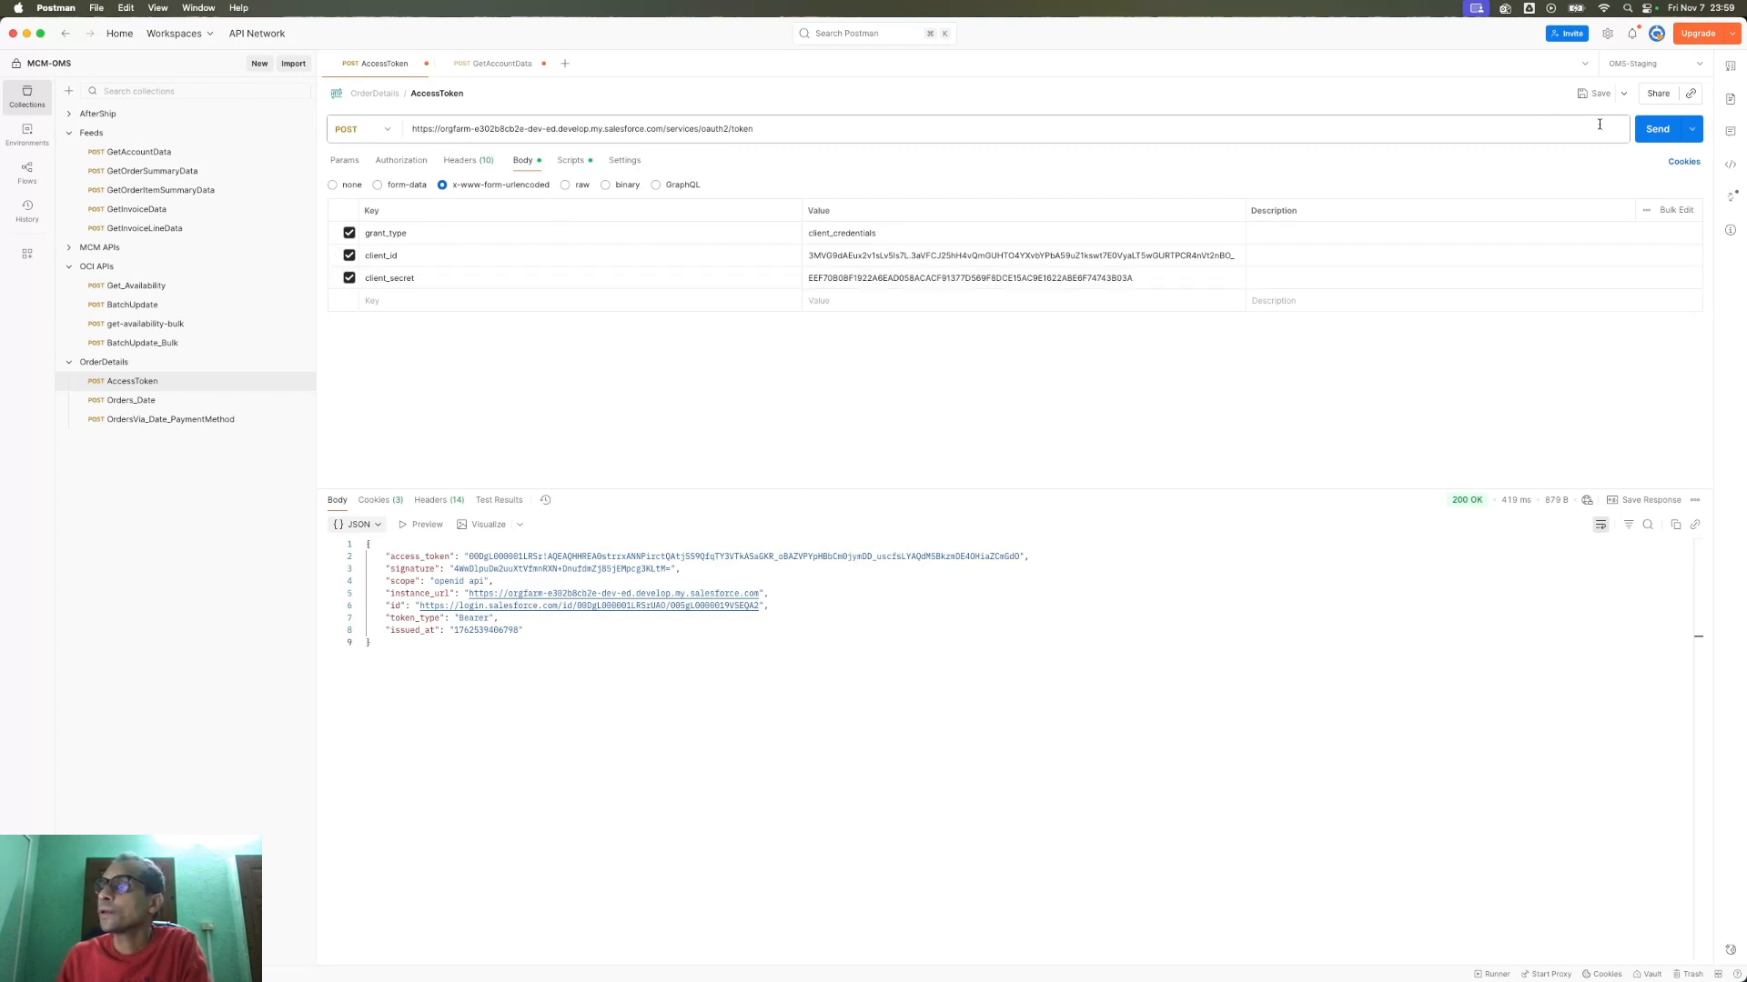
left_click(1656, 128)
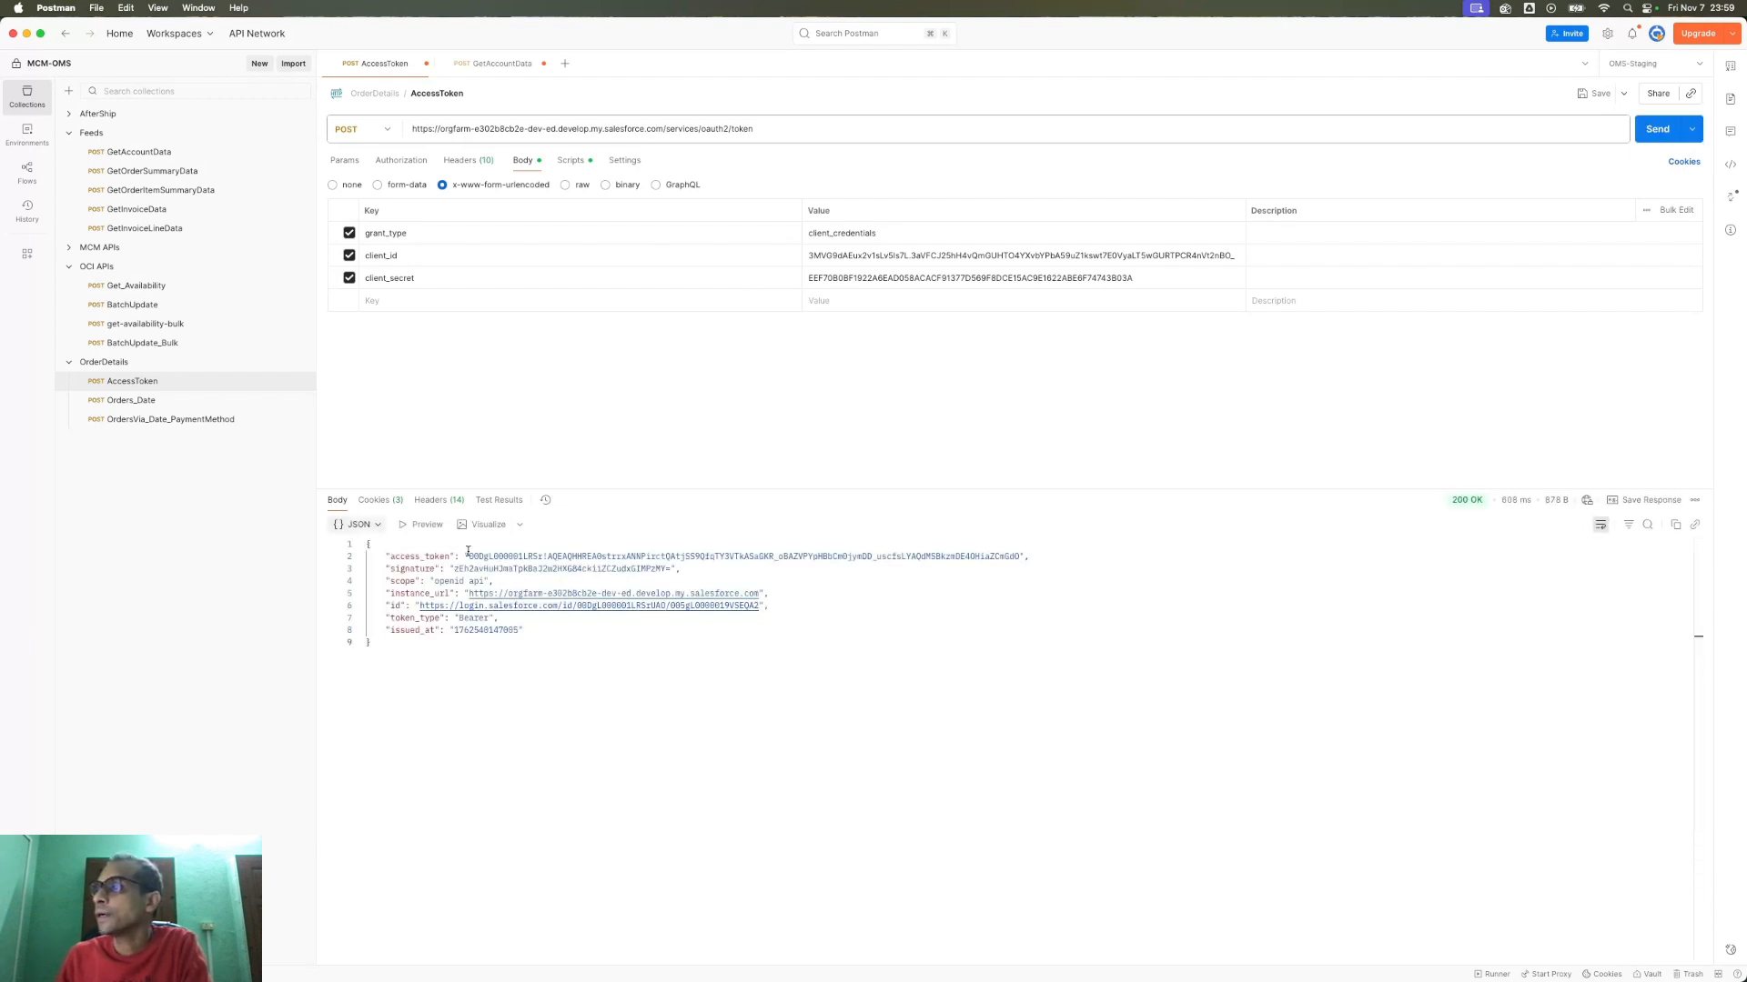
left_click_drag(477, 554, 1018, 556)
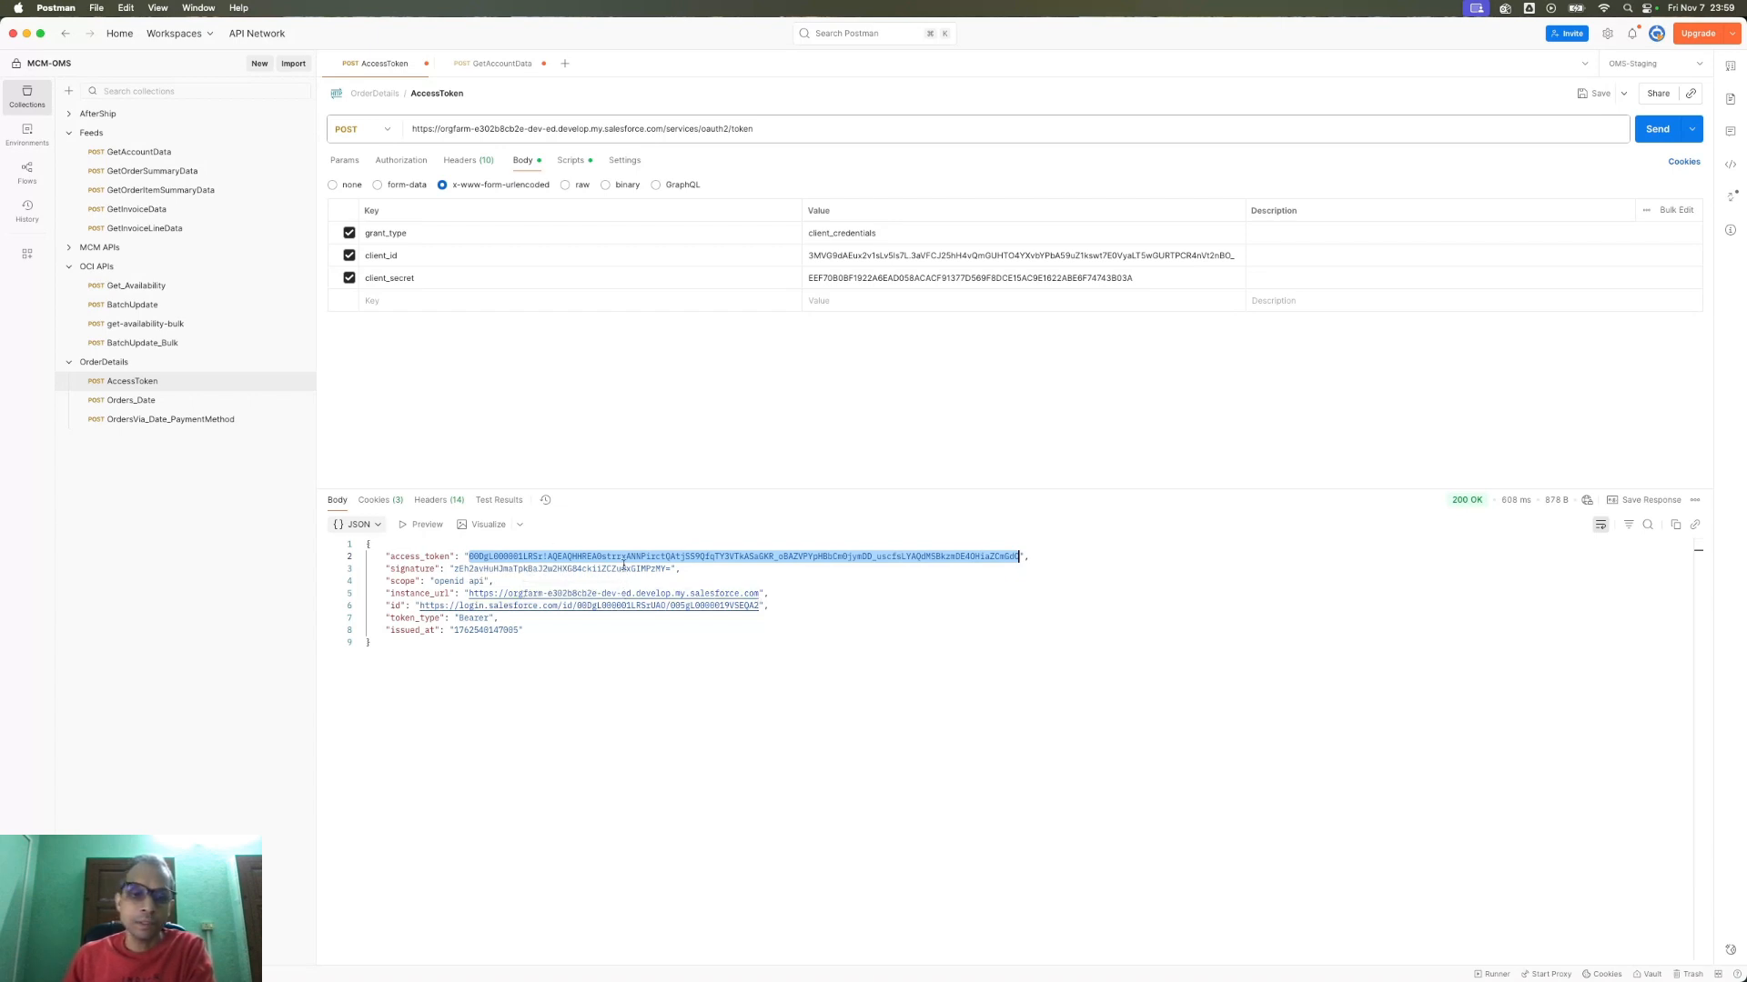
- Re-send GetAccountData with Bearer Token {{access_token}}, returning 200 OK and 10 Account records, then revisit AccessToken
left_click(482, 67)
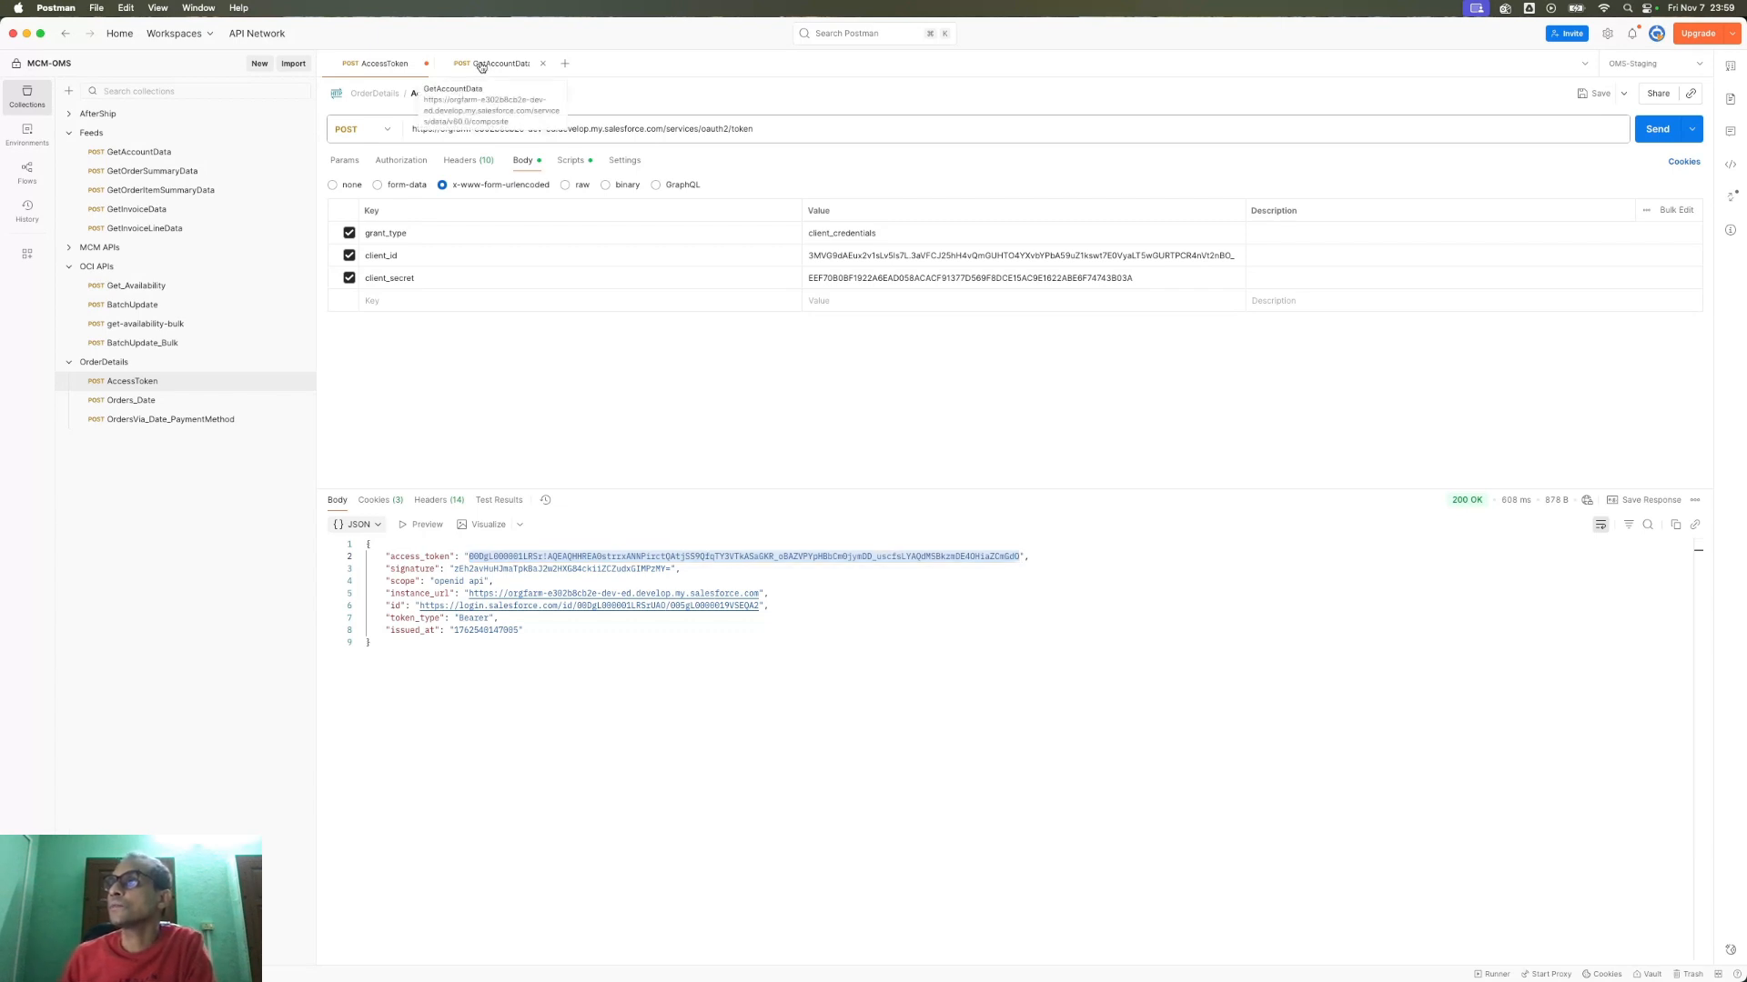
left_click(481, 67)
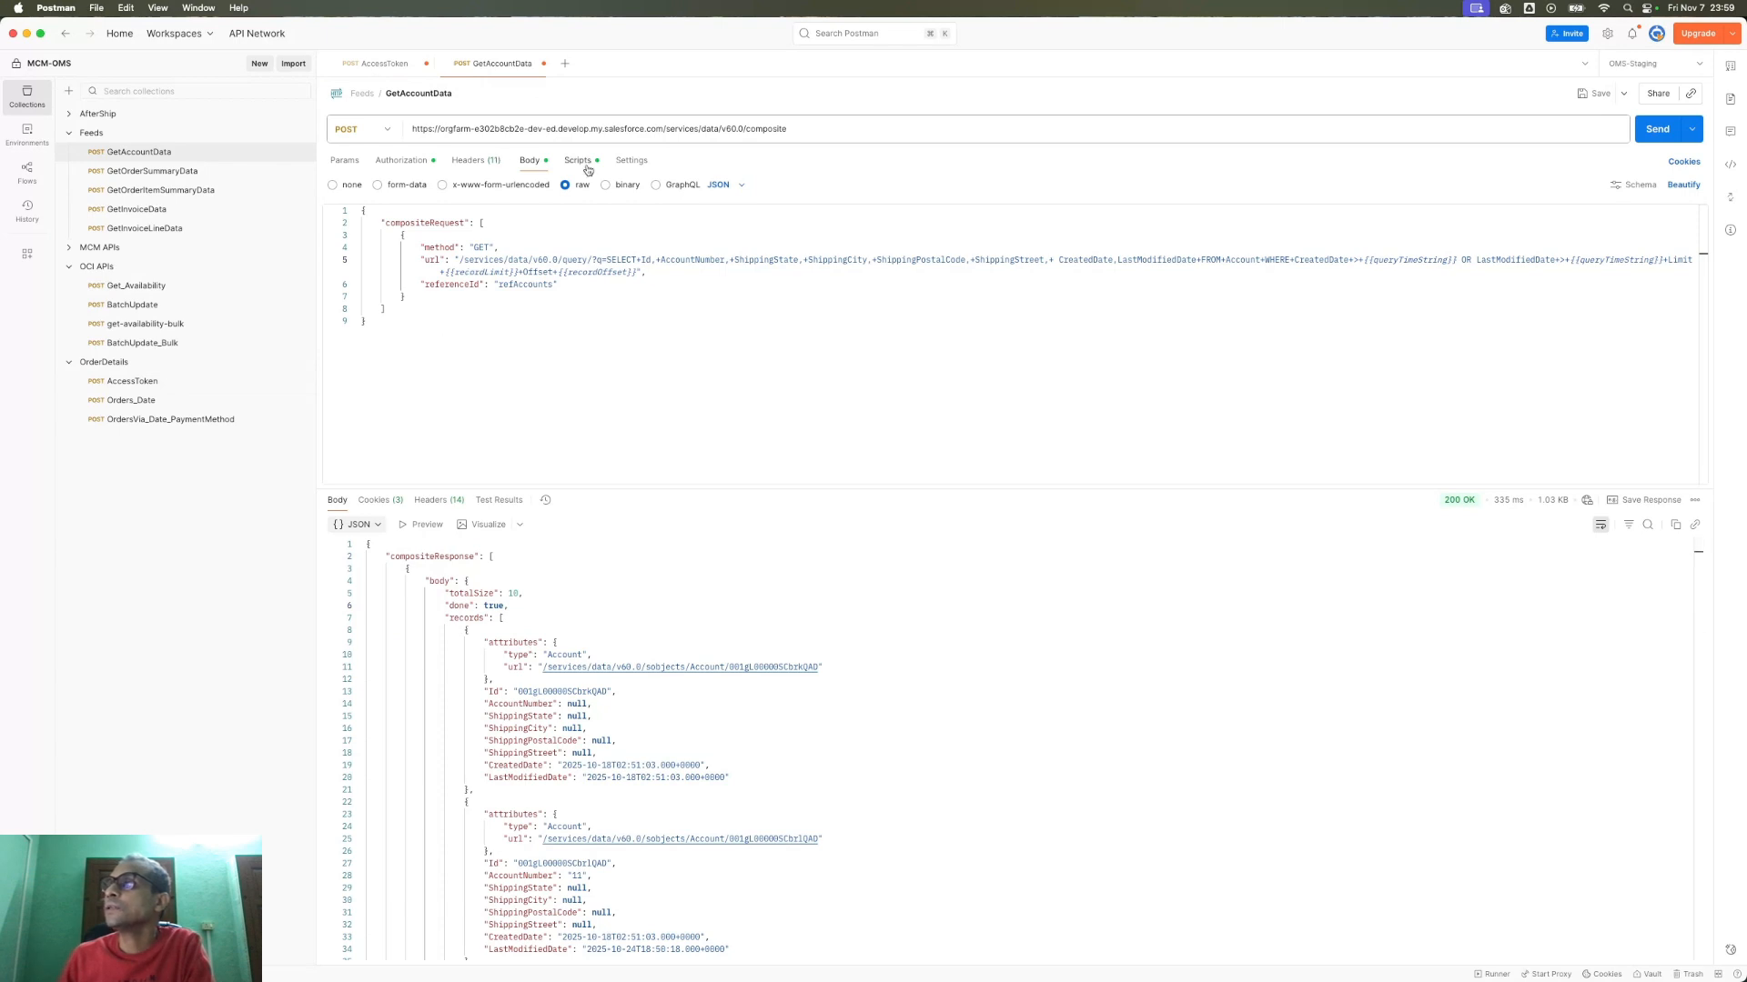
left_click(402, 161)
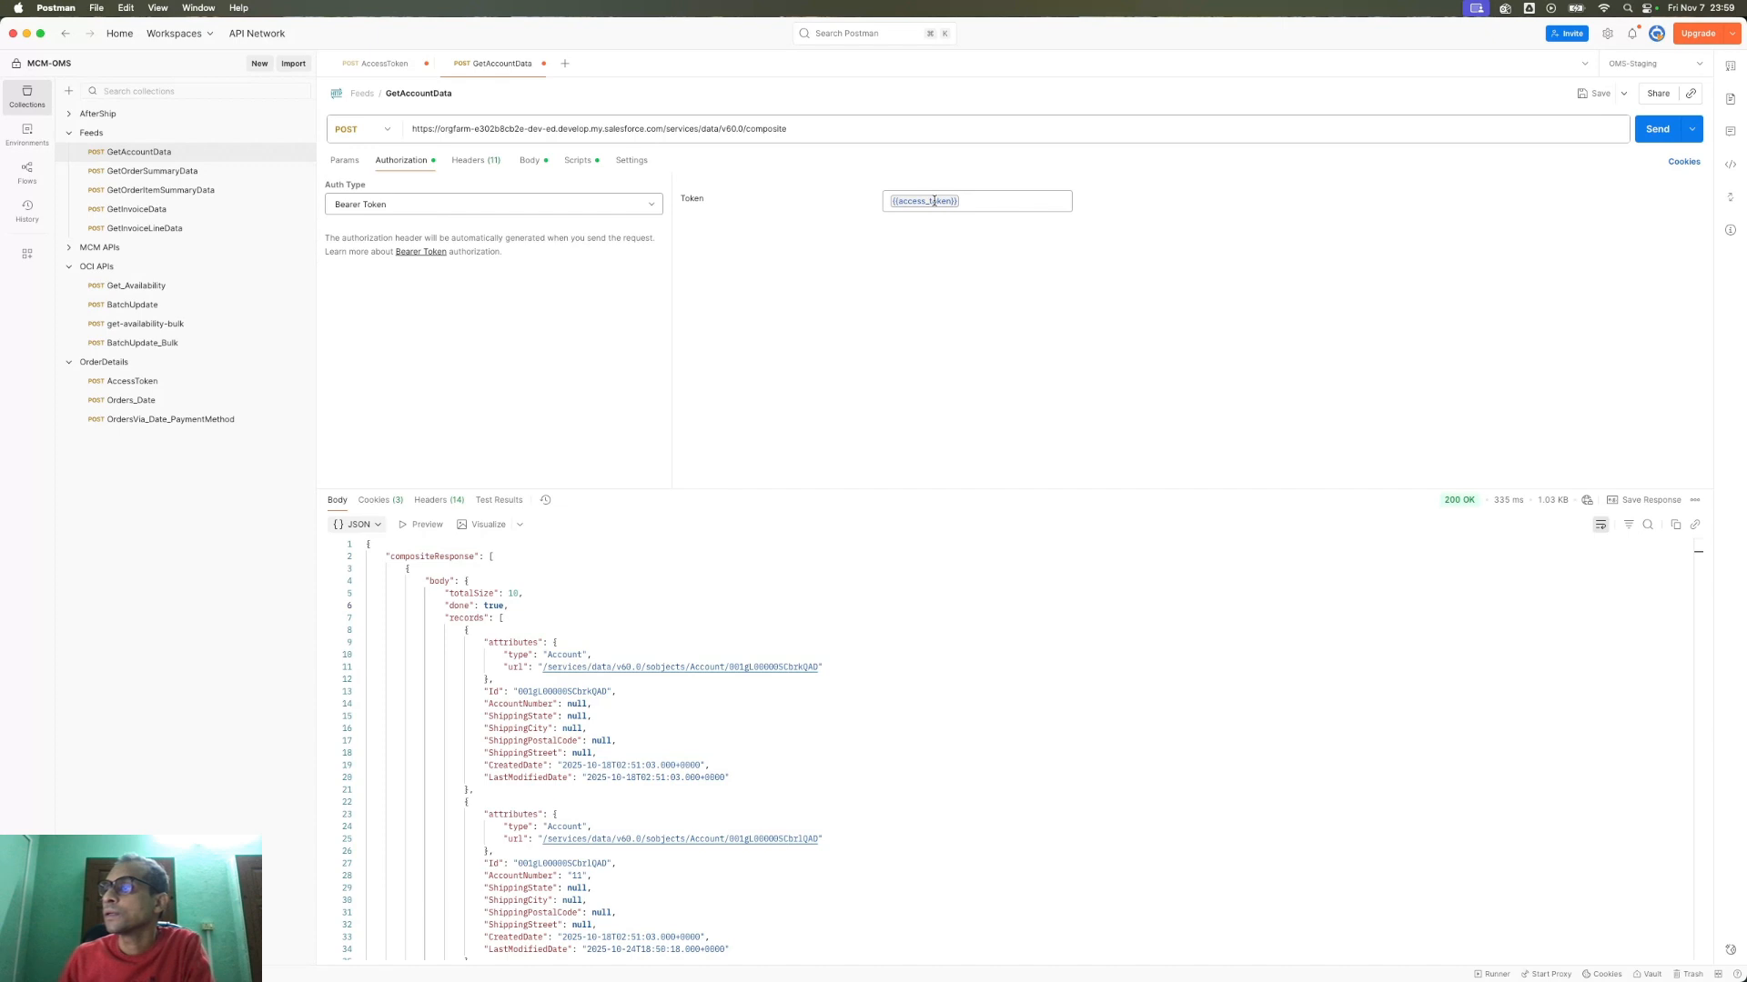
mouse_move(933, 201)
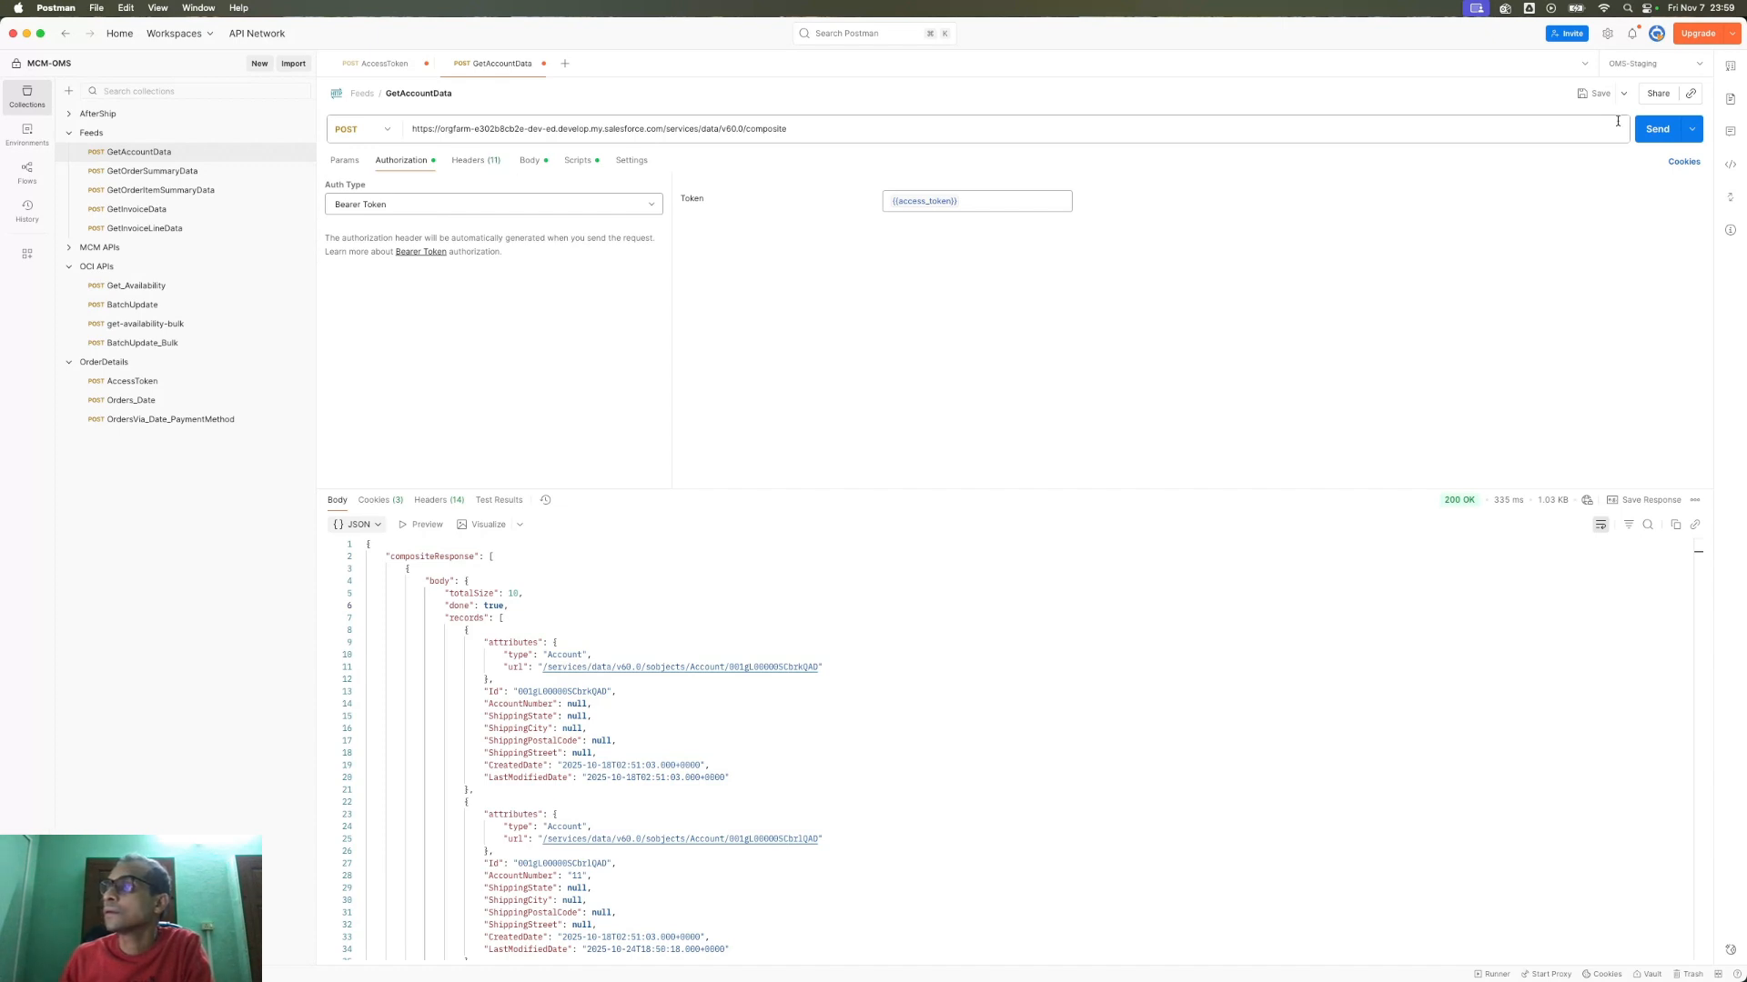
left_click(1655, 130)
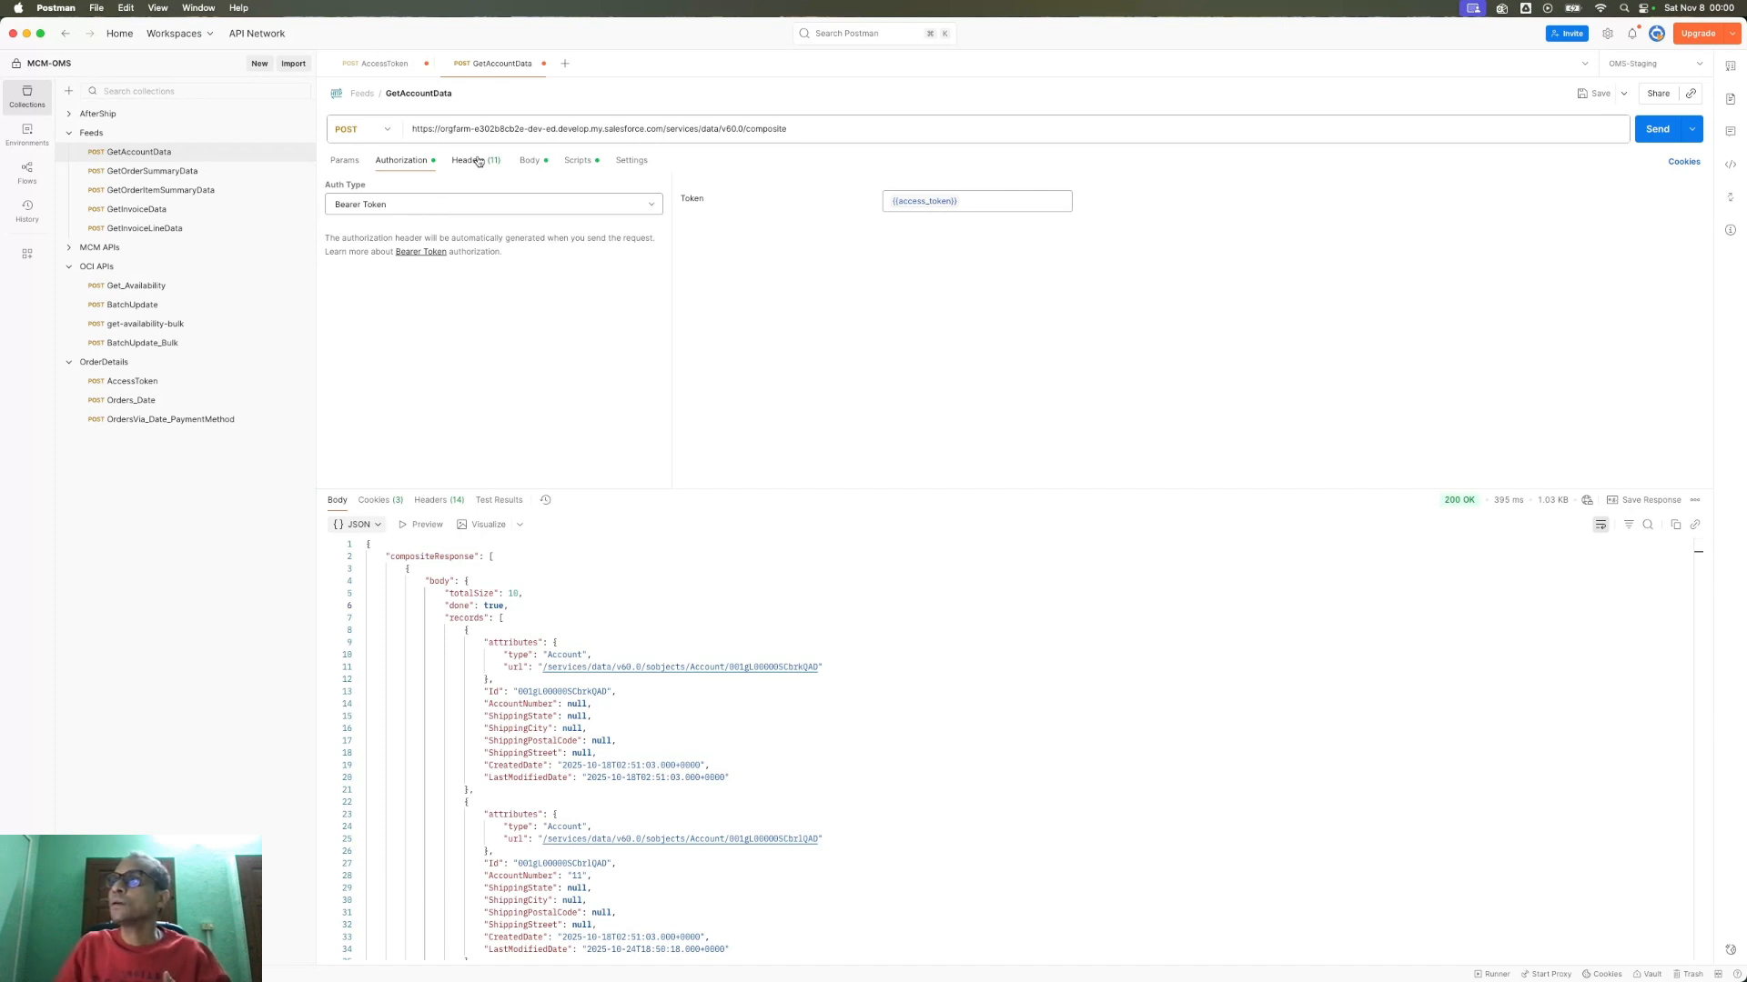
left_click(383, 80)
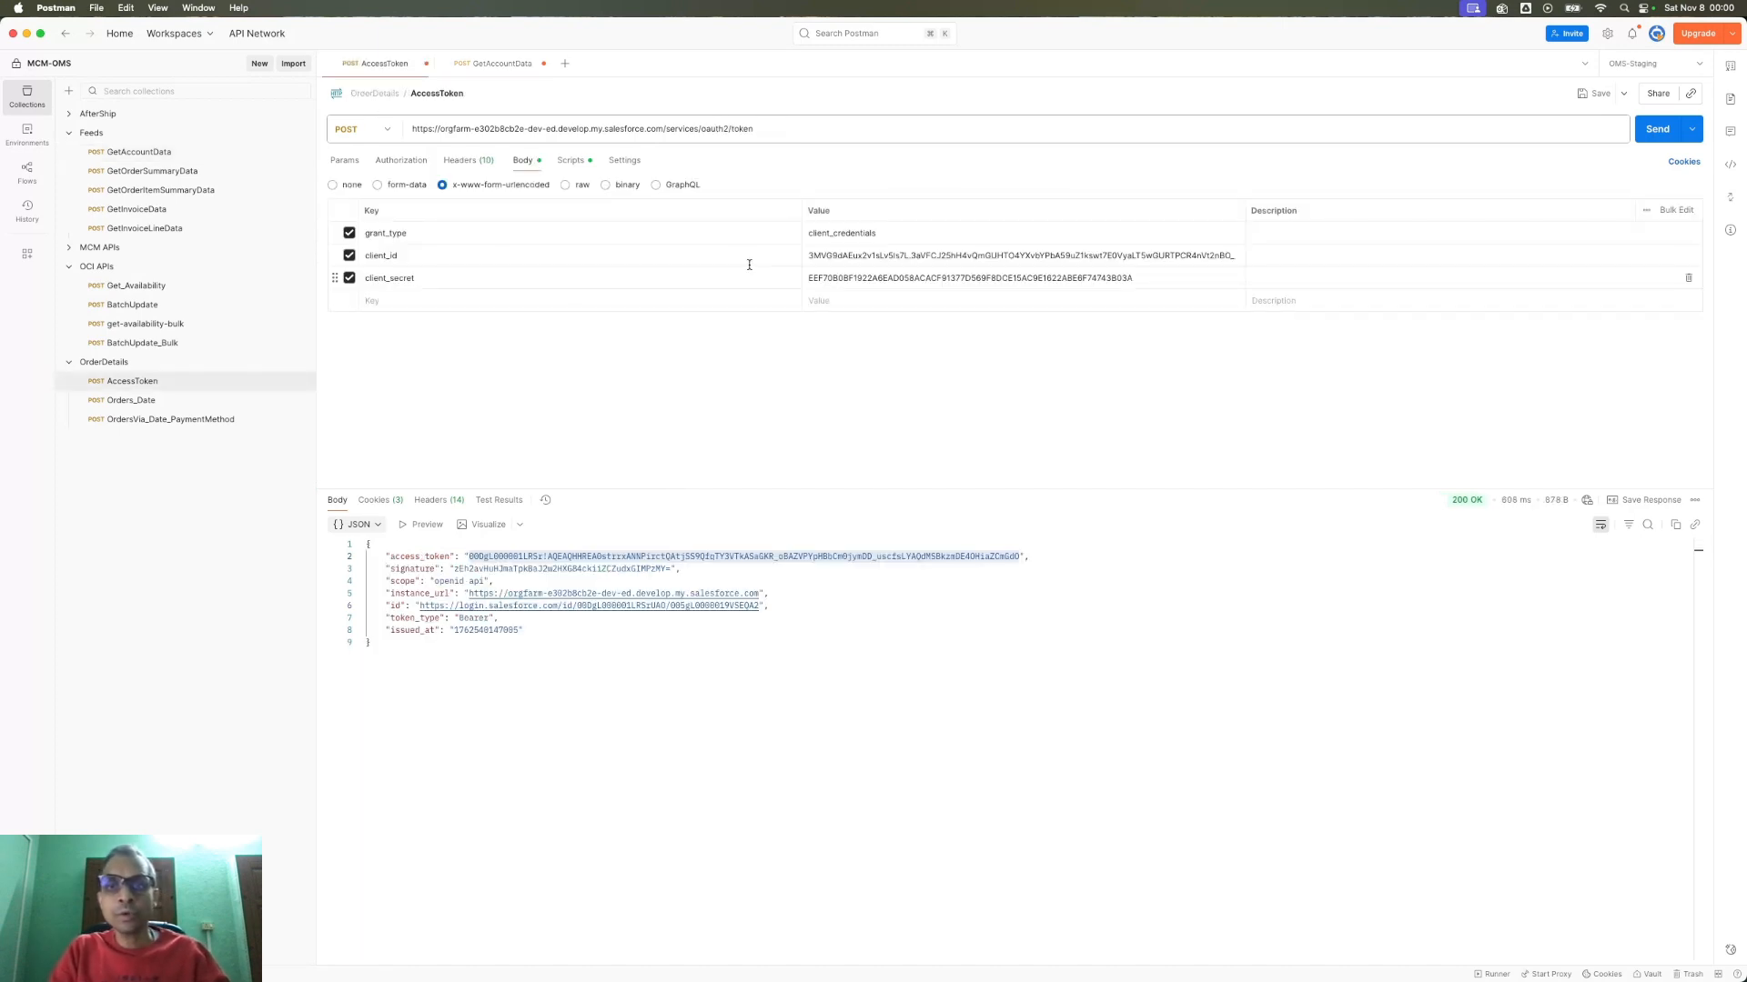